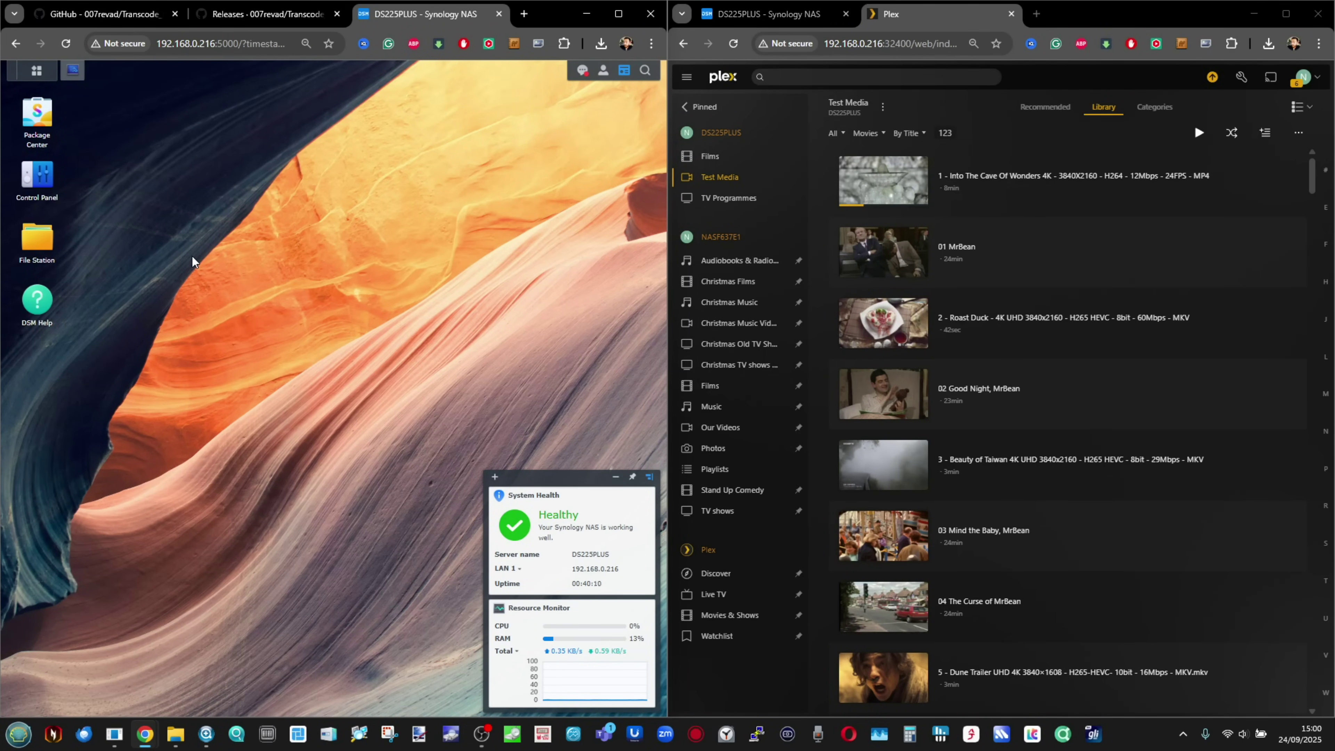
Bring up the top of the Transcode_for_x25 repository page, briefly zooming in and back to normal size
left_click(90, 20)
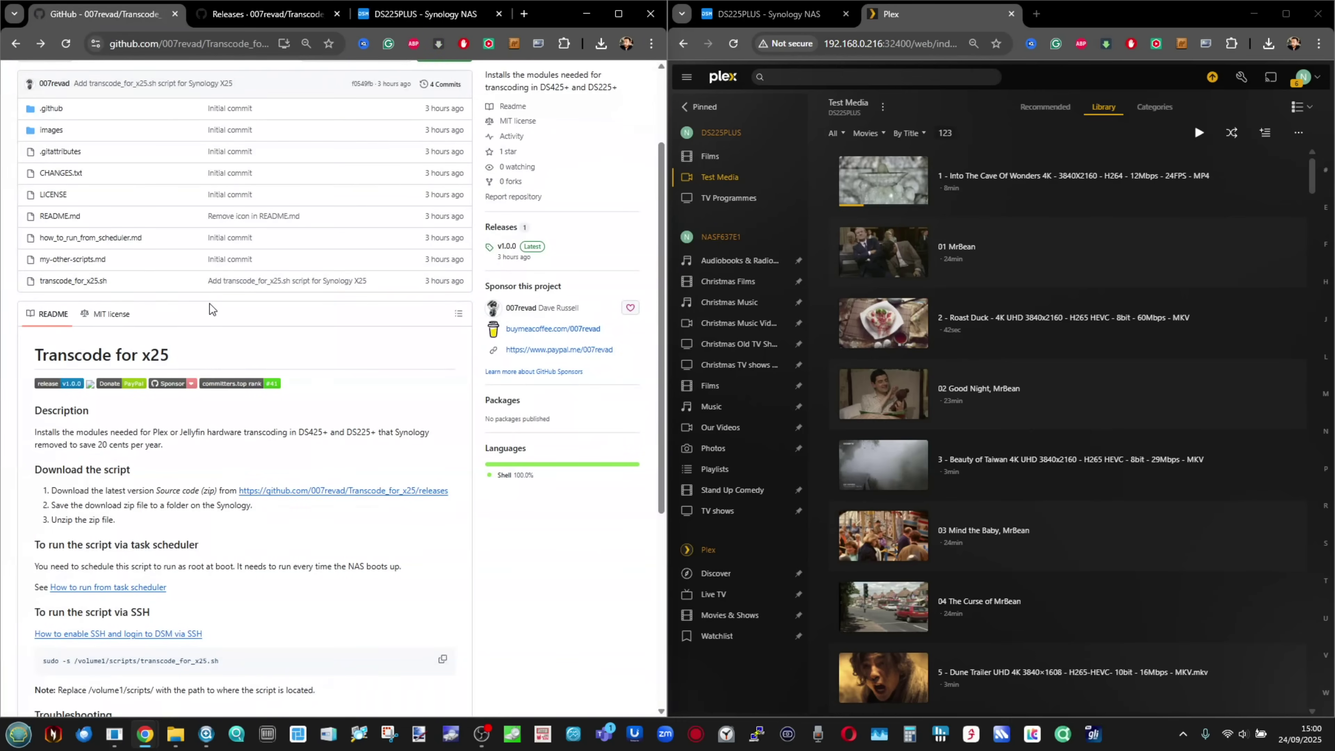
scroll(210, 303, "up", 2)
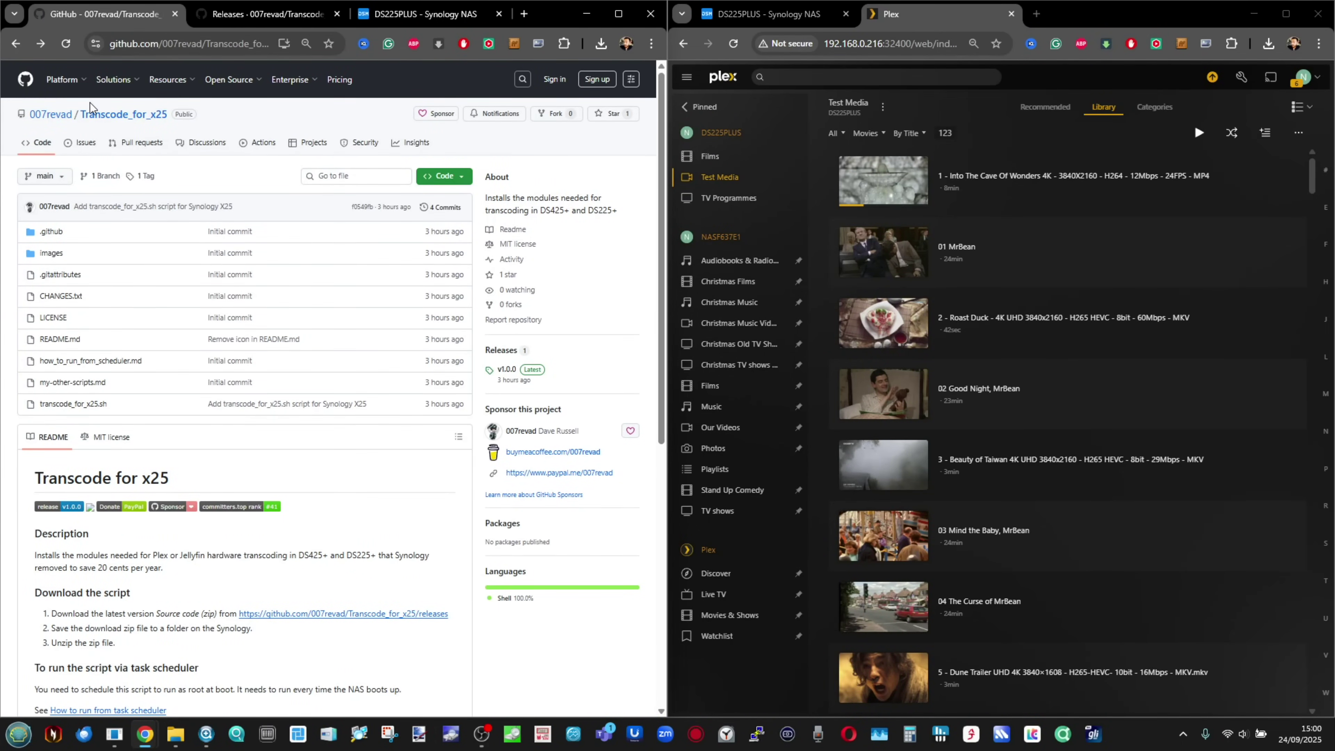
key("ctrl+plus")
key("ctrl+plus")
key("ctrl+plus")
key("ctrl+plus")
key("ctrl+plus")
mouse_move(90, 101)
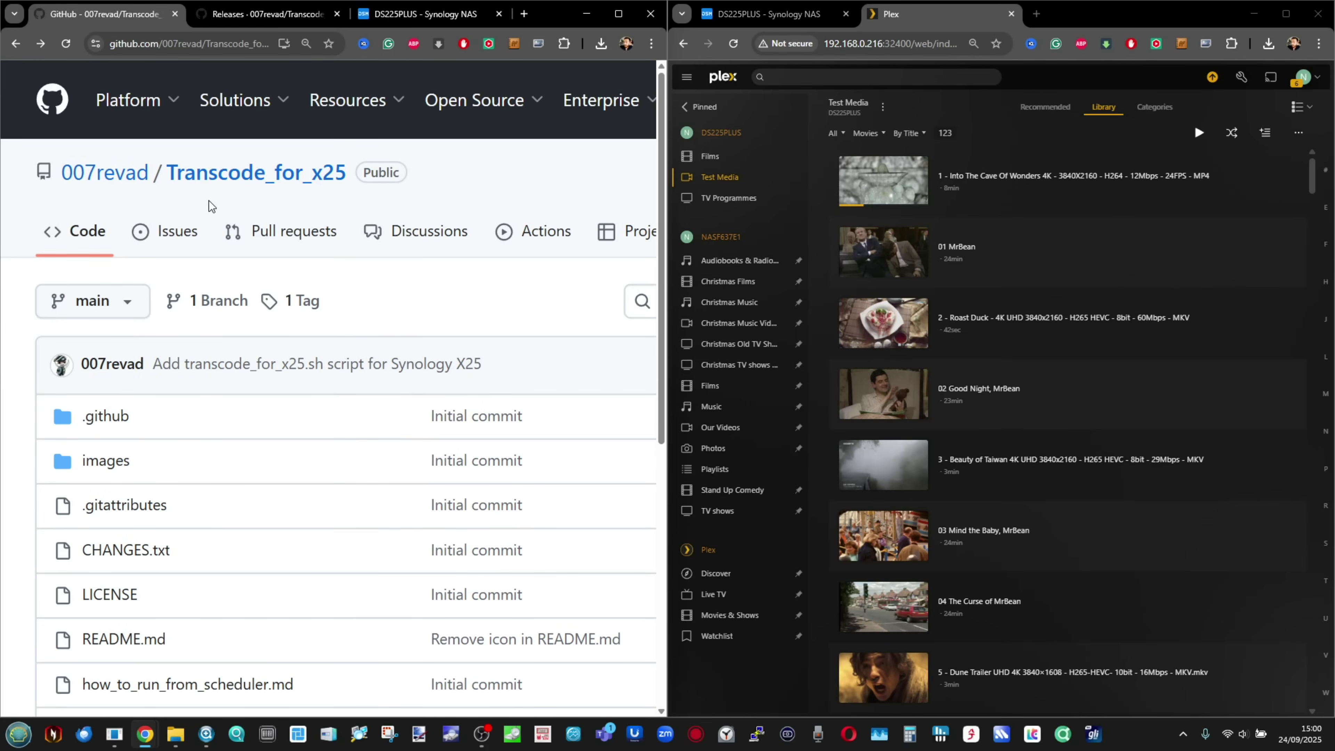
key("ctrl+minus")
key("ctrl+minus")
key("ctrl+minus")
key("ctrl+minus")
key("ctrl+minus")
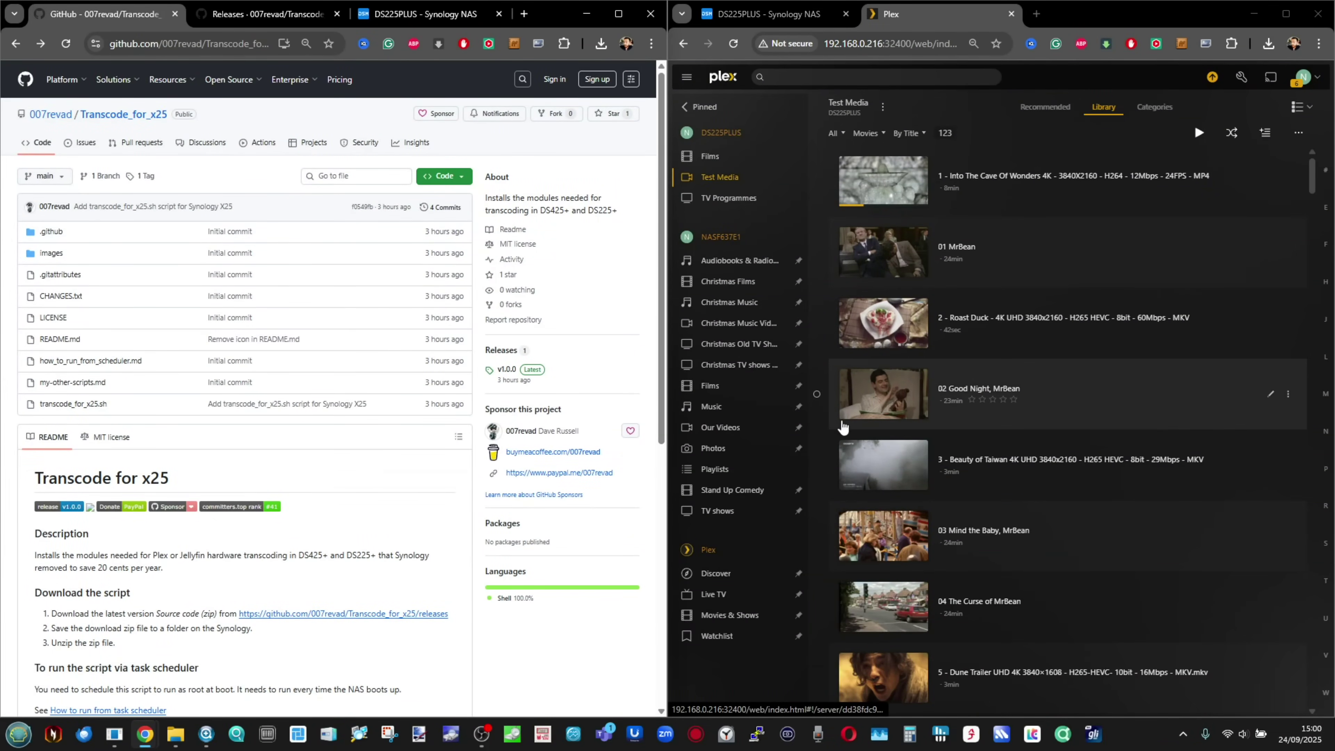
Play the Roast Duck 4K HEVC clip and check its playback quality is Convert (Maximum)
left_click(1103, 305)
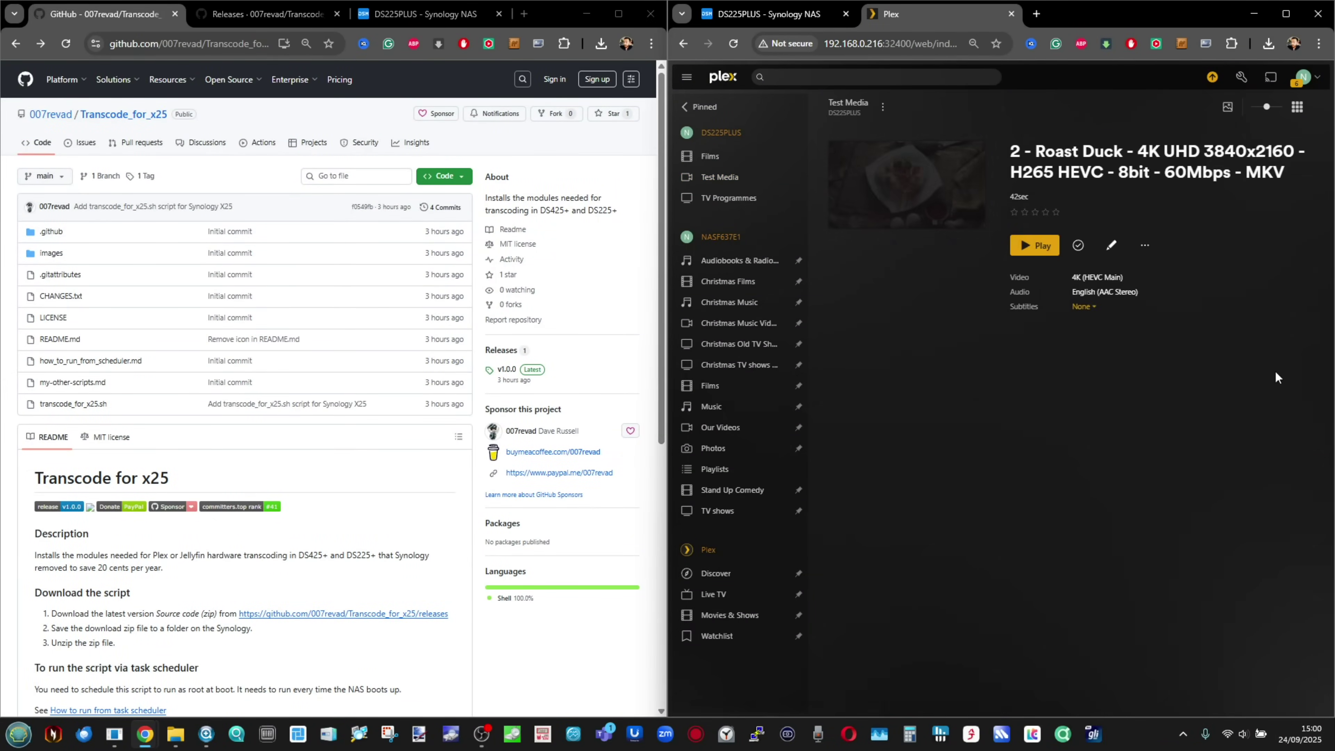
left_click(1034, 245)
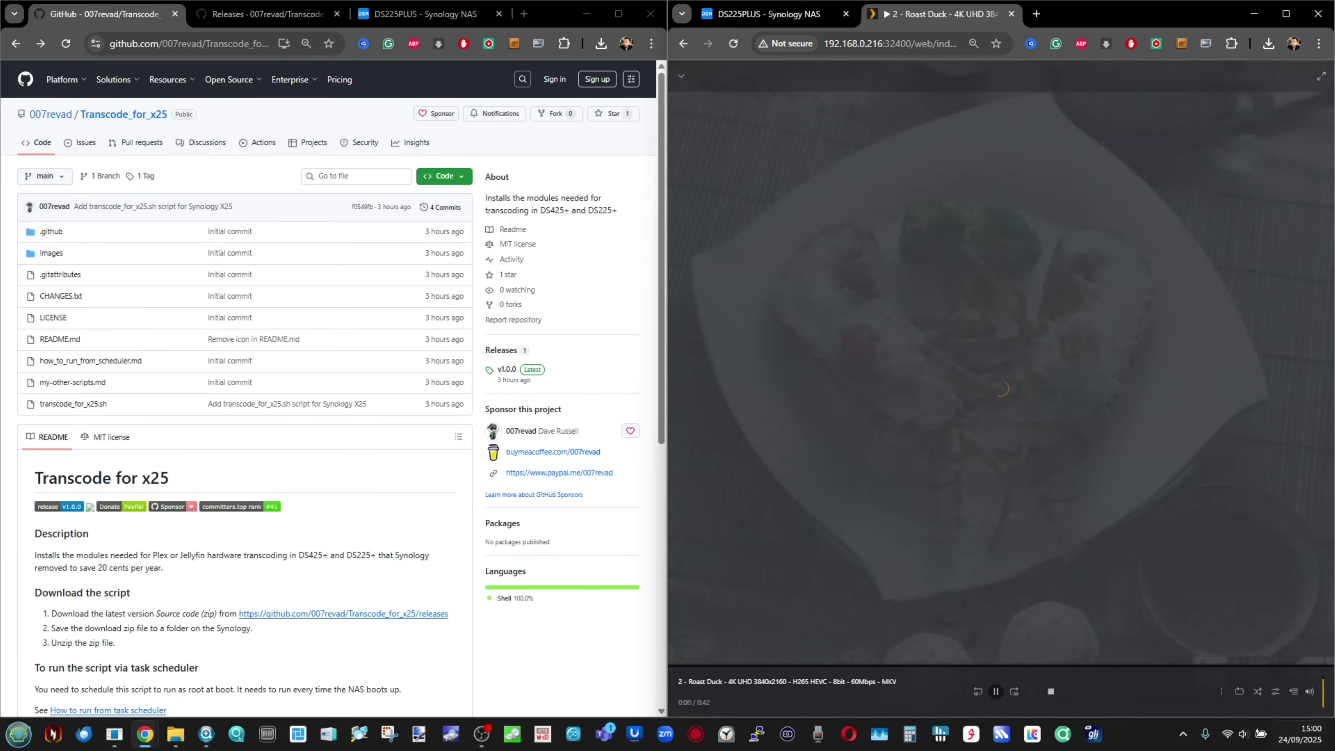
left_click(1275, 691)
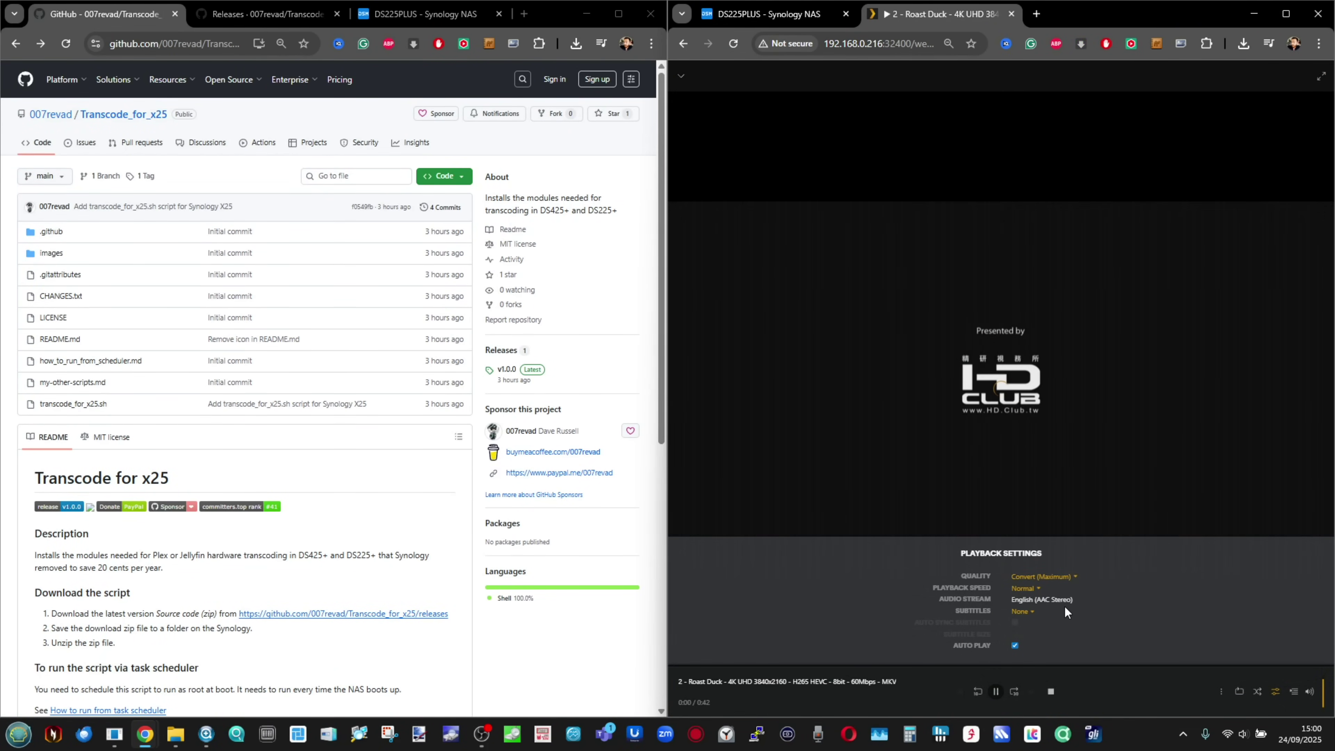
scroll(1064, 618, "up", 5)
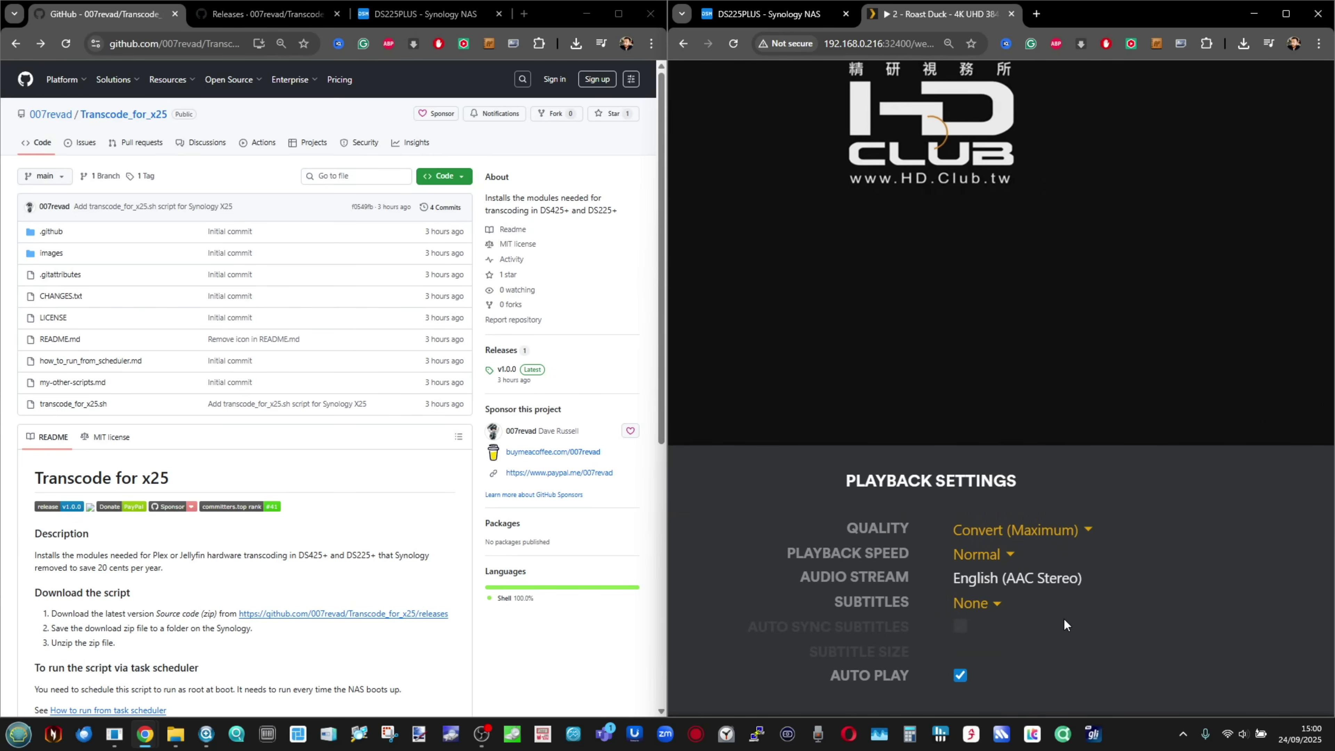
scroll(1064, 618, "down", 3)
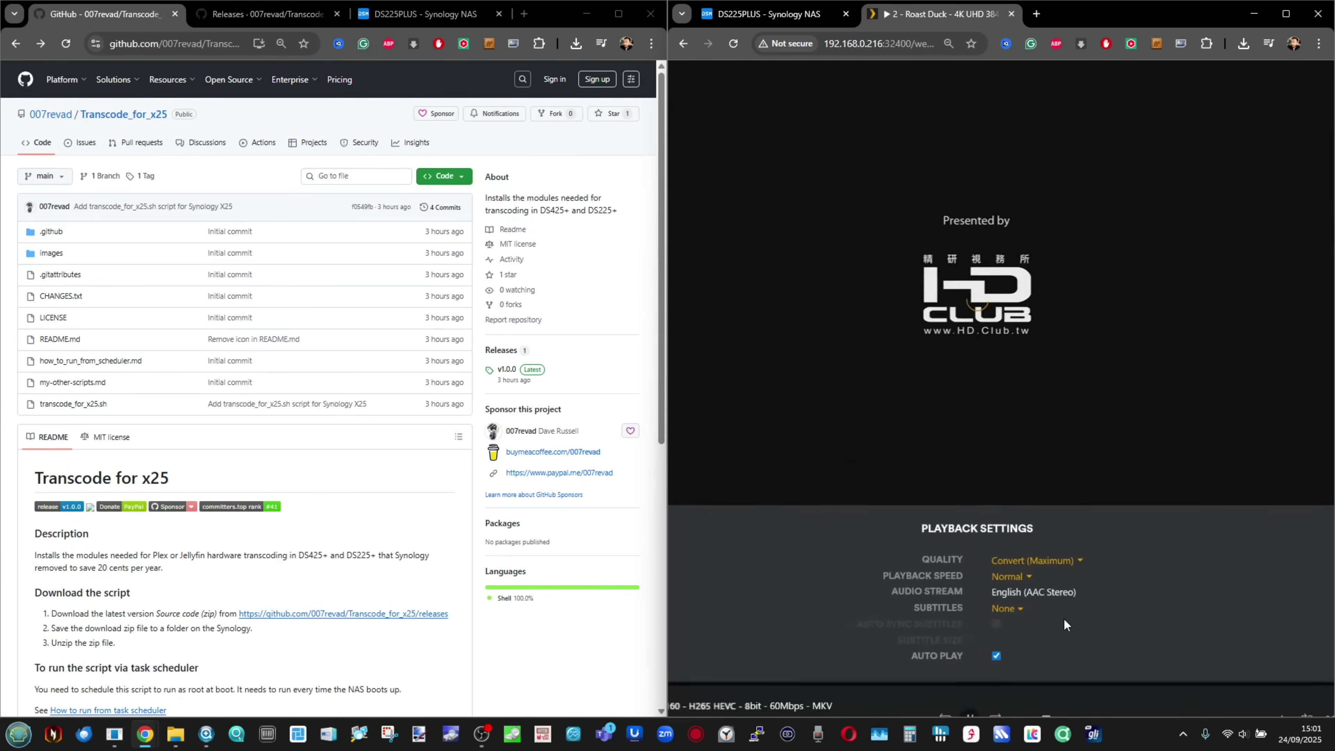
scroll(1064, 618, "down", 2)
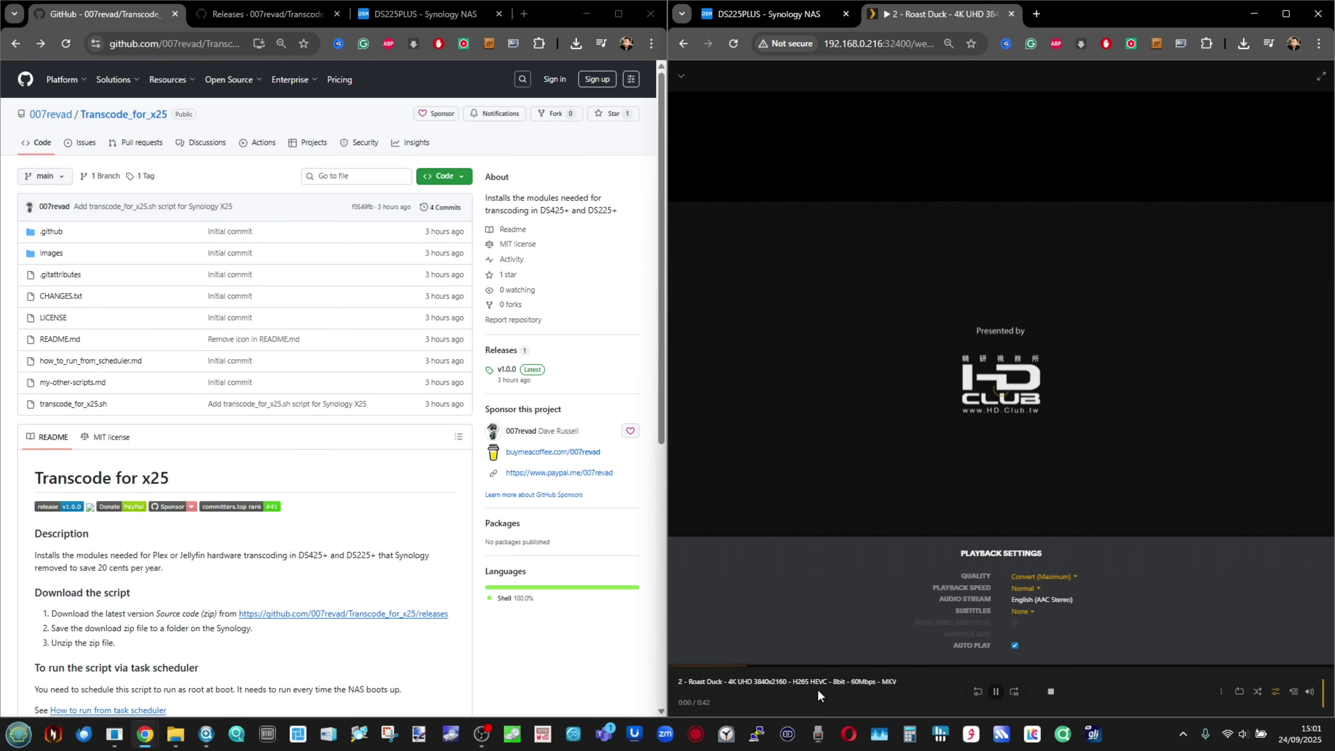
left_click(419, 19)
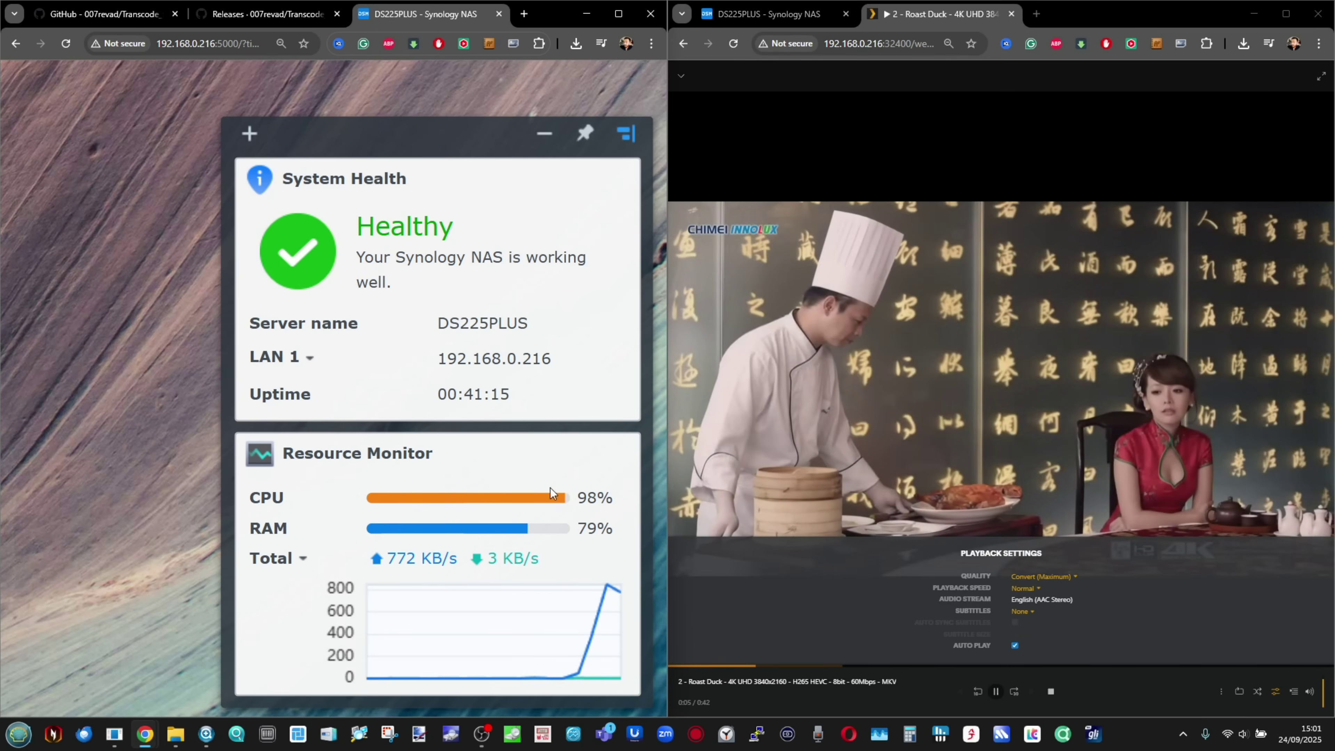
After seeing NAS CPU near 98%, stop the Roast Duck playback and mute the sound
left_click(1051, 692)
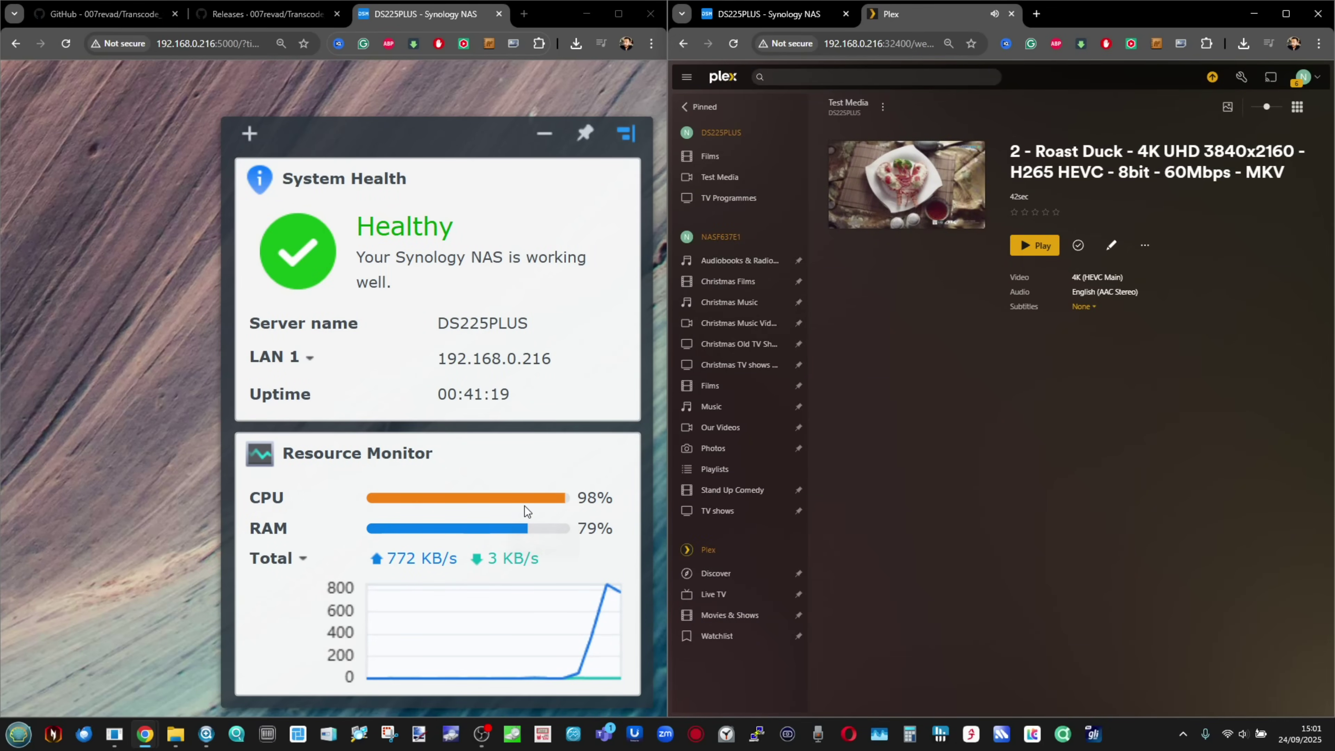
key("XF86AudioMute")
key("ctrl+0")
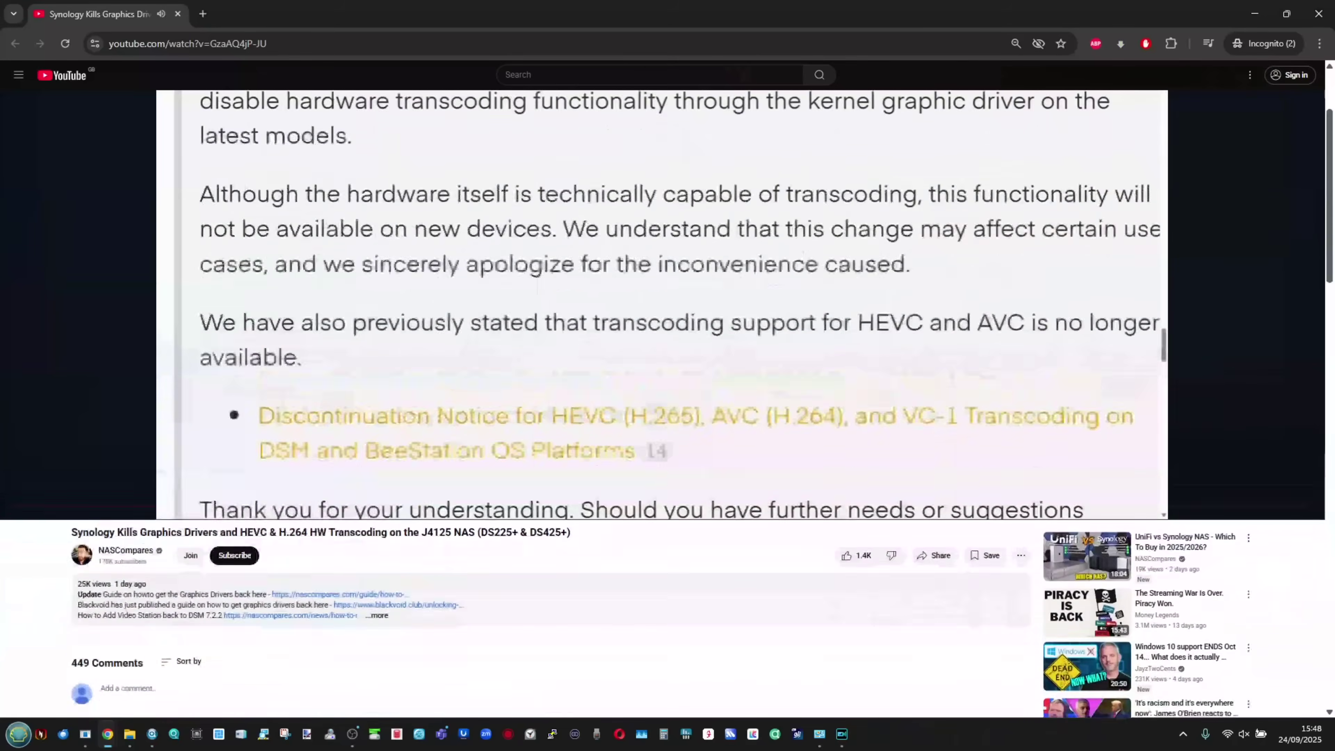
Scroll to the NASCompares video's title and description and zoom the page in
scroll(3, 657, "down", 1)
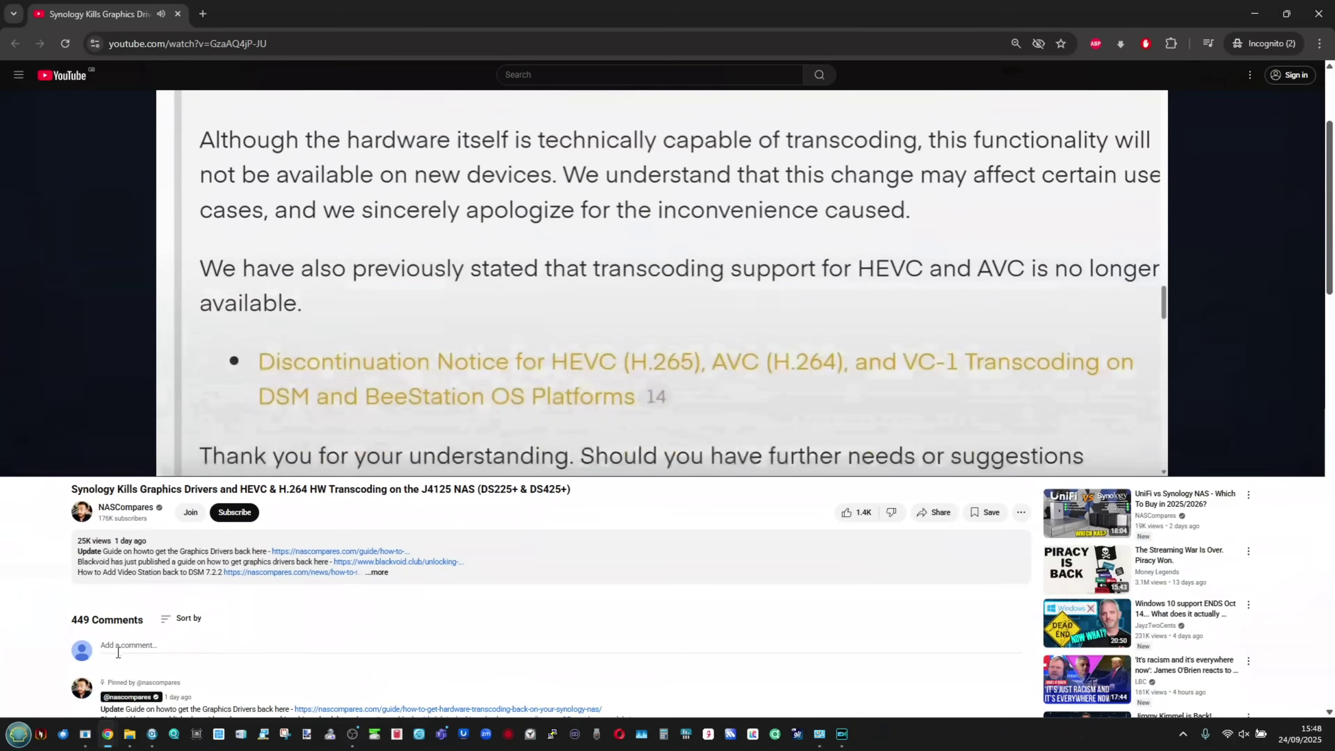
key("ctrl+plus")
key("ctrl+plus")
key("ctrl+plus")
key("ctrl+plus")
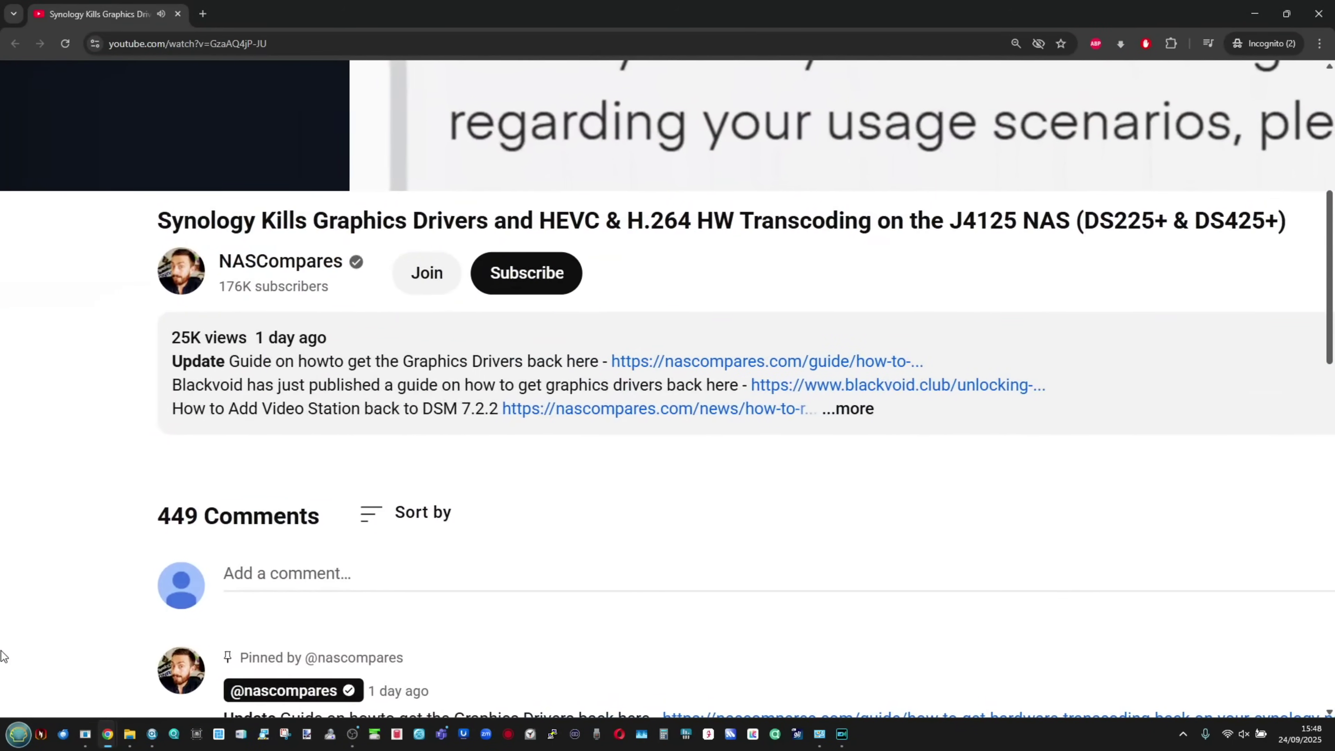
scroll(3, 657, "right", 2)
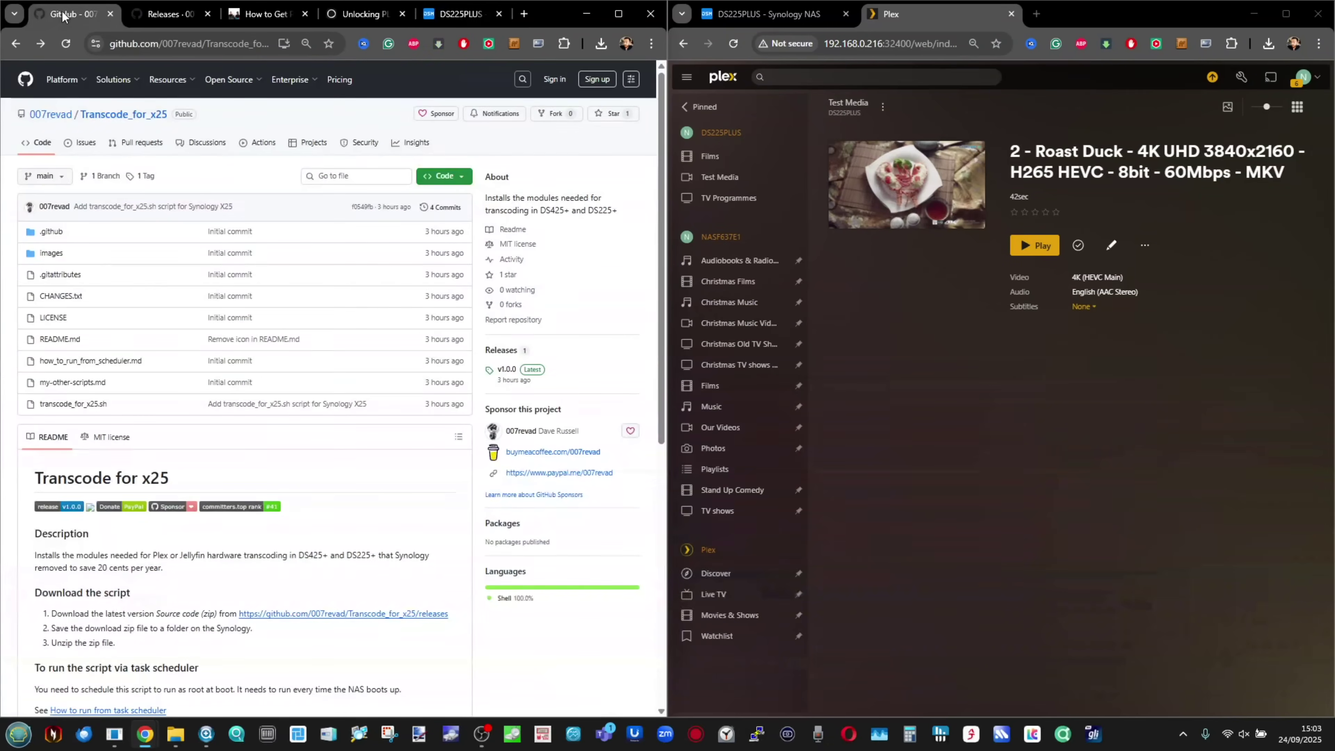
mouse_move(175, 233)
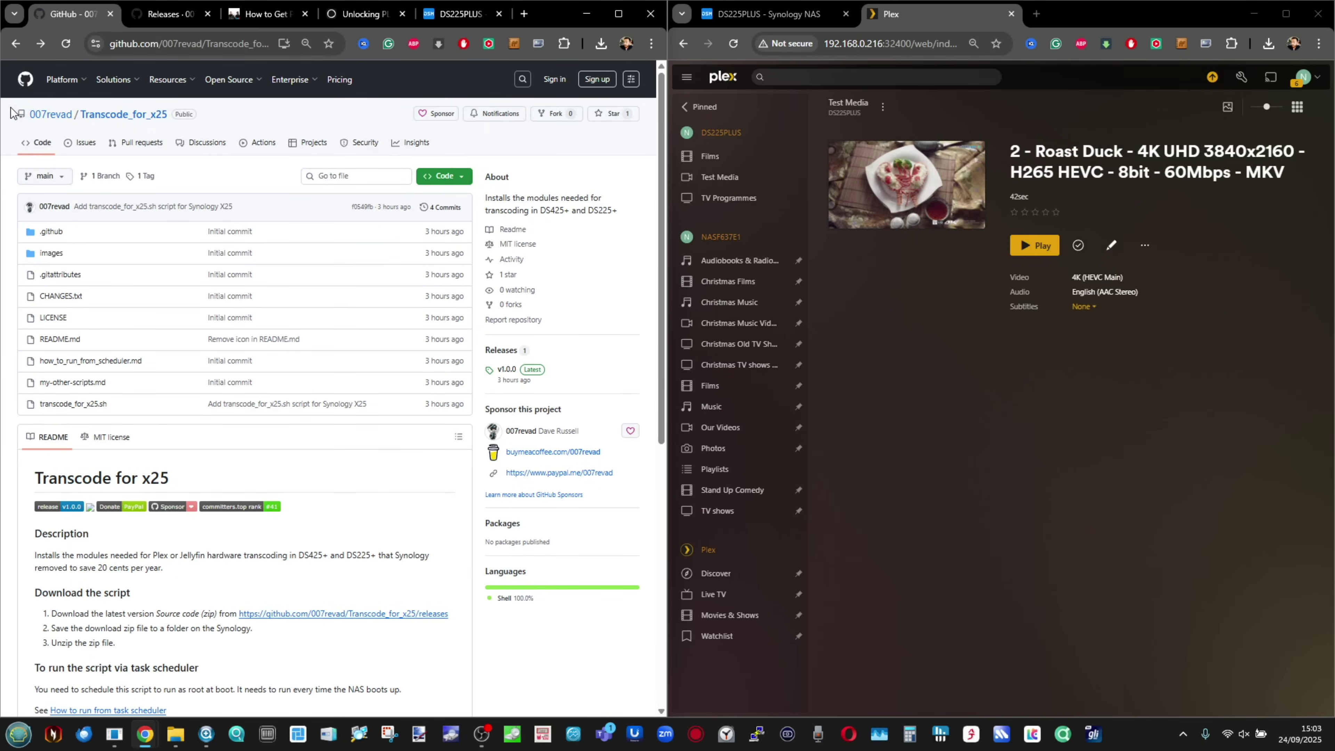
Scroll through the Transcode_for_x25 README's setup, scheduler and SSH instructions
scroll(13, 113, "down", 8)
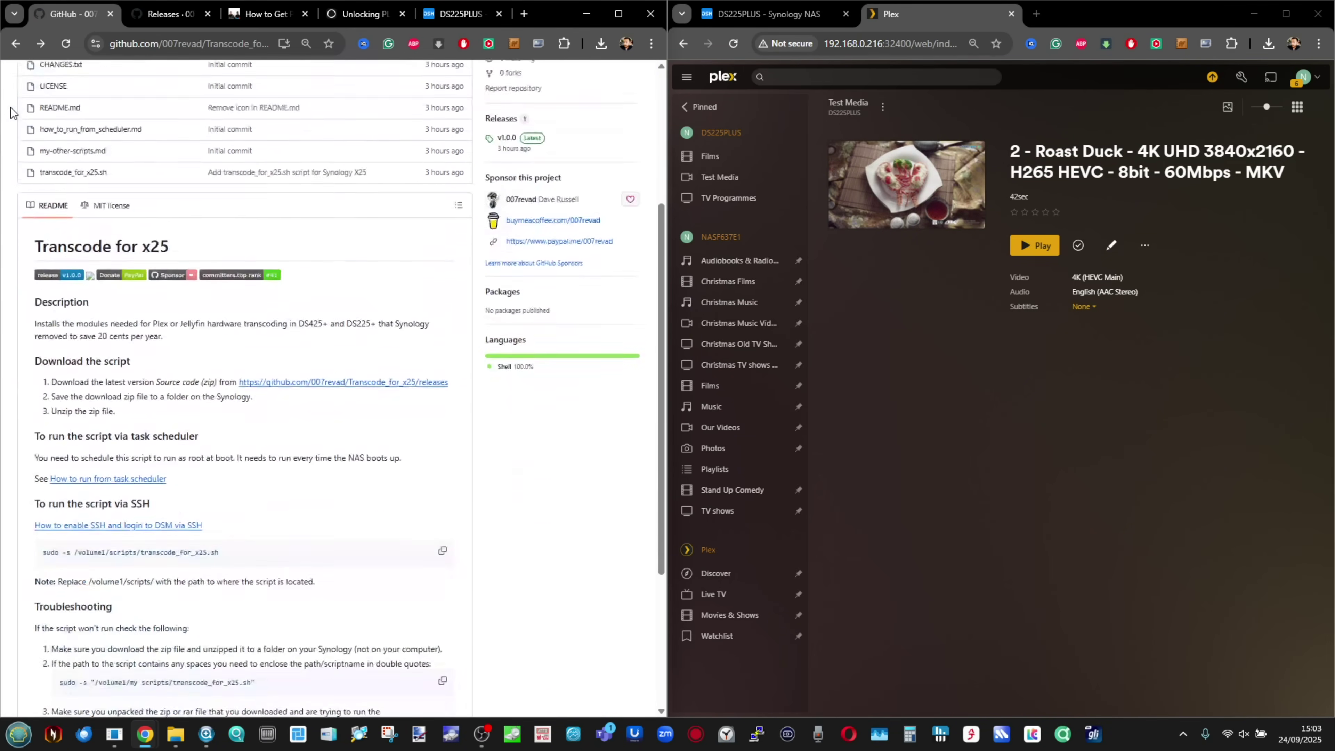
scroll(14, 113, "up", 15)
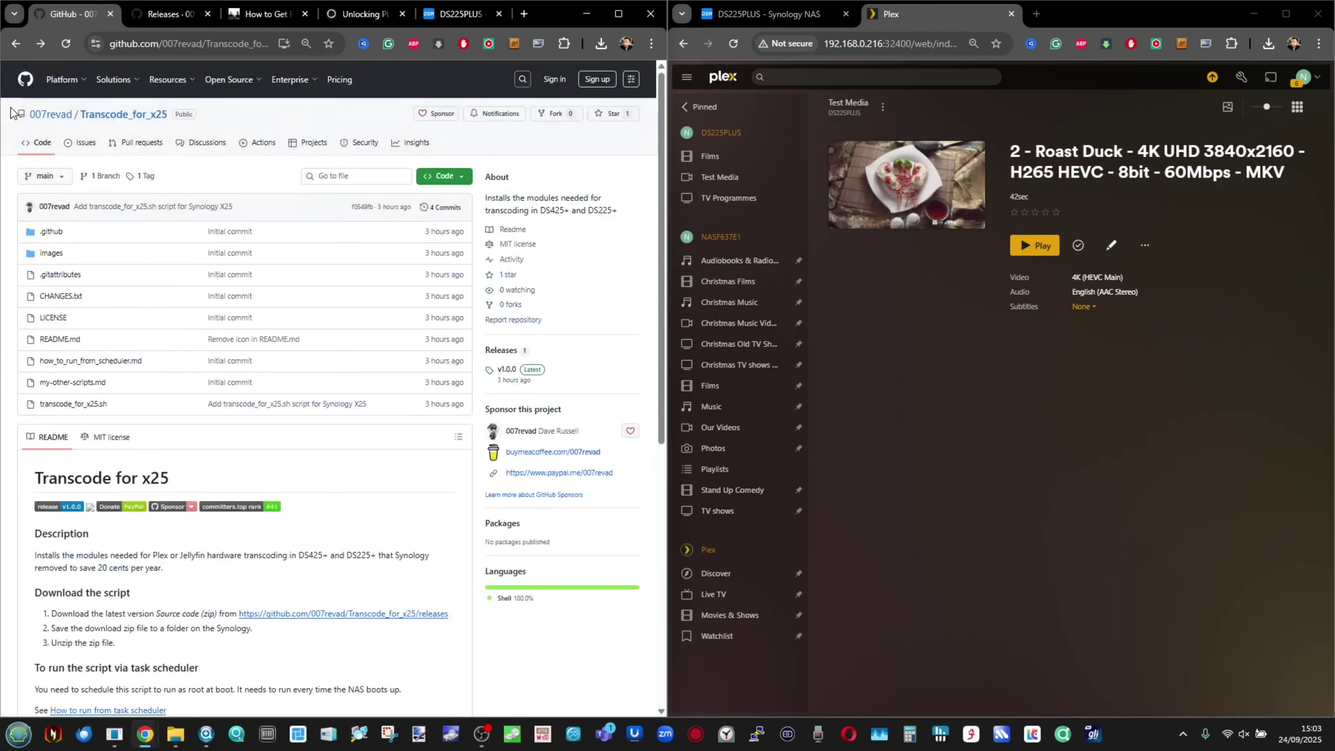
scroll(624, 459, "up", 4, "ctrl")
scroll(624, 460, "down", 4, "ctrl")
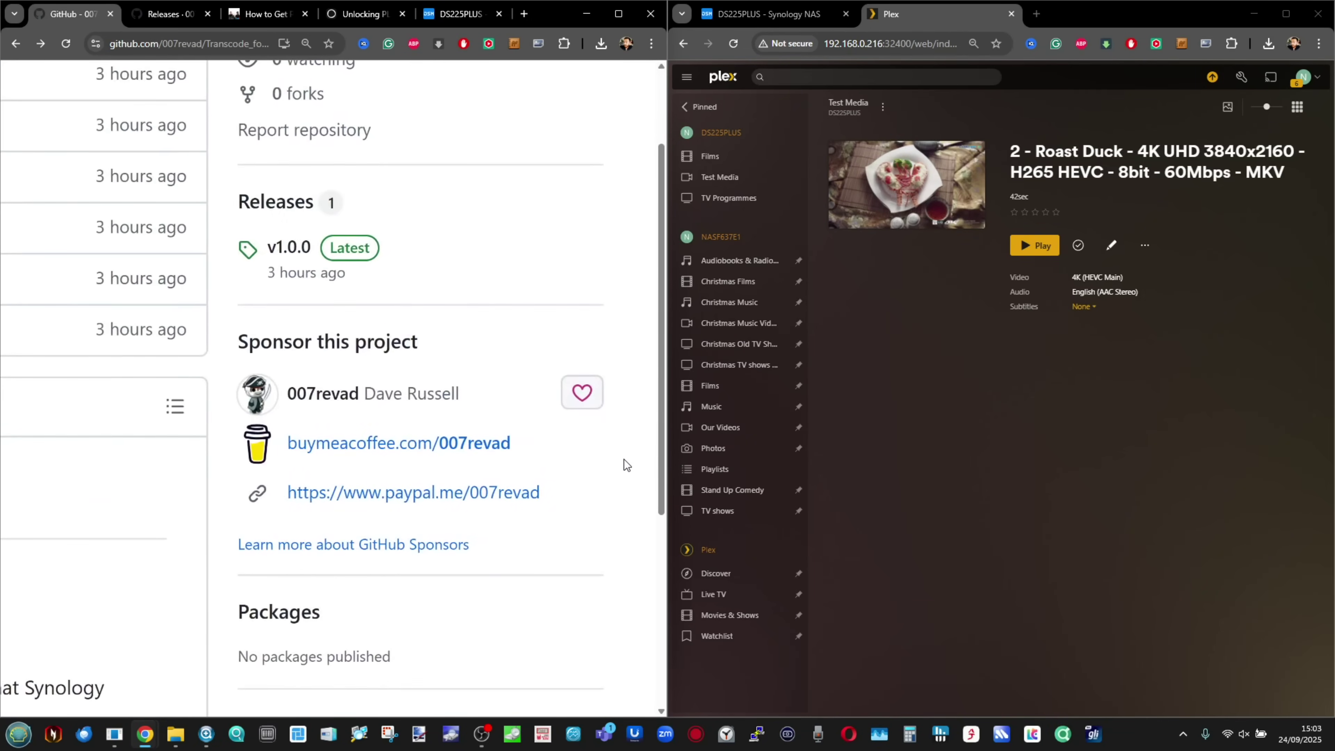
scroll(266, 469, "down", 4)
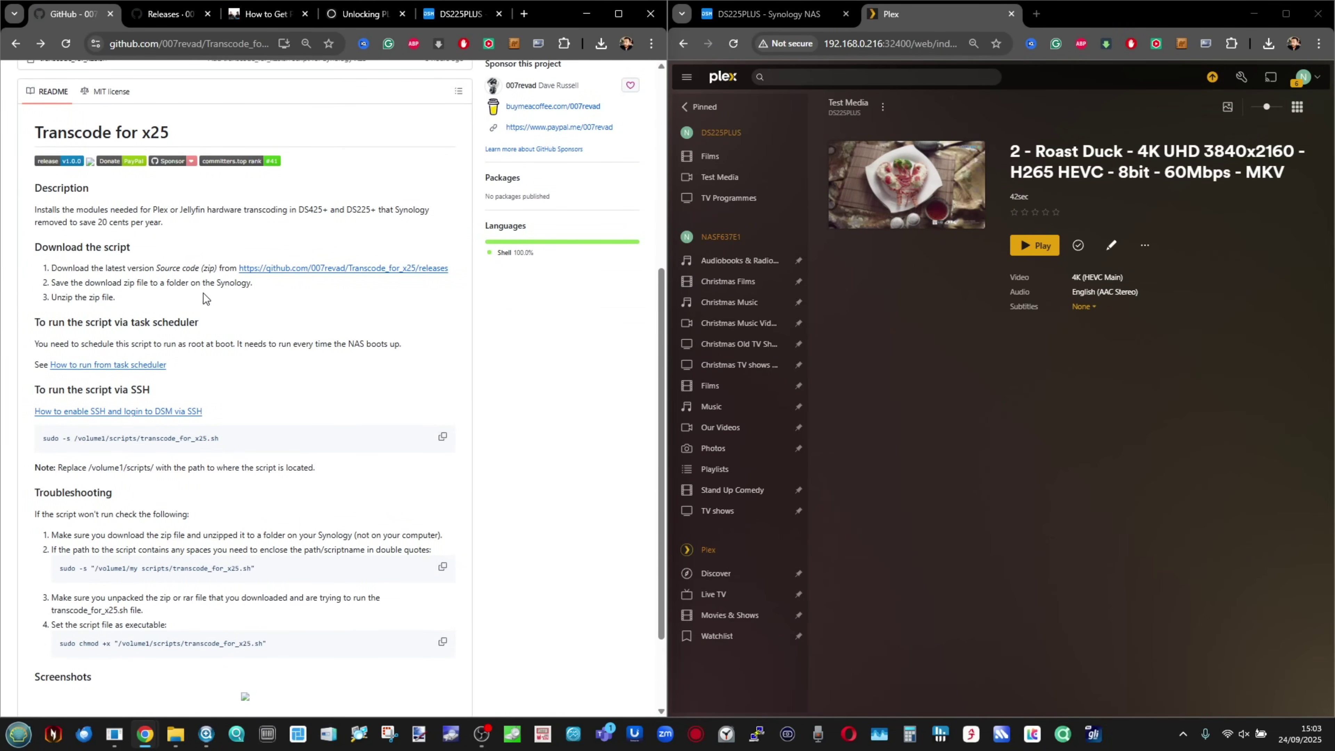
scroll(24, 374, "up", 5, "ctrl")
scroll(24, 374, "down", 5, "ctrl")
Read through the blackvoid.club article on unlocking Plex HW transcoding on X25 models
left_click(352, 19)
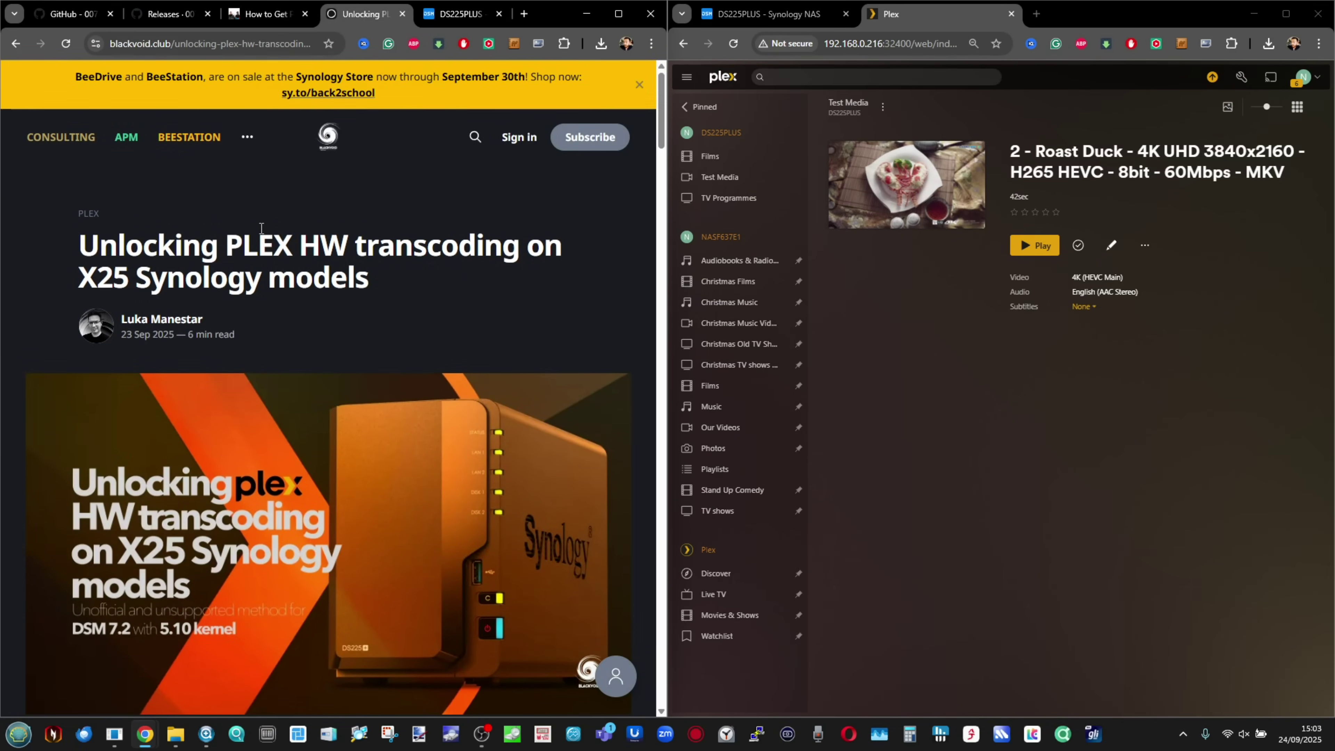
scroll(261, 229, "down", 12)
scroll(261, 234, "down", 20)
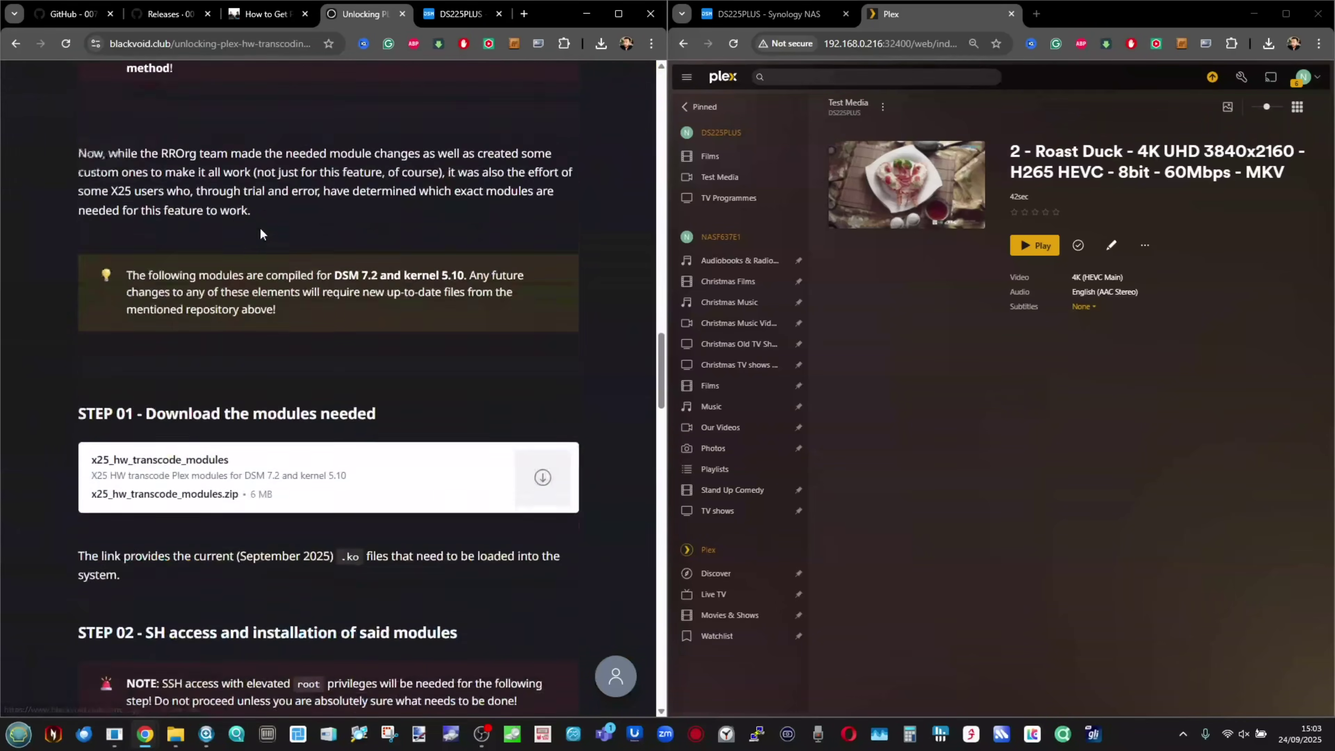
scroll(260, 229, "down", 3)
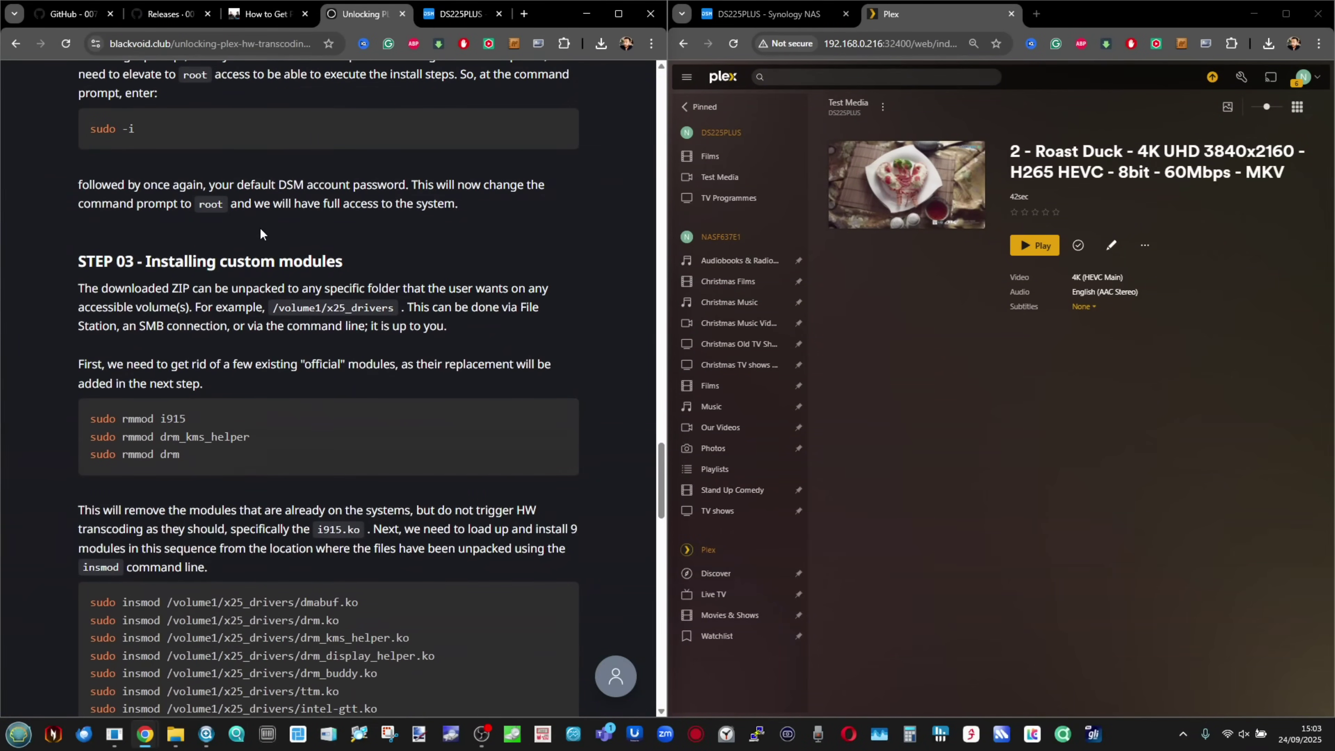
scroll(262, 234, "down", 1)
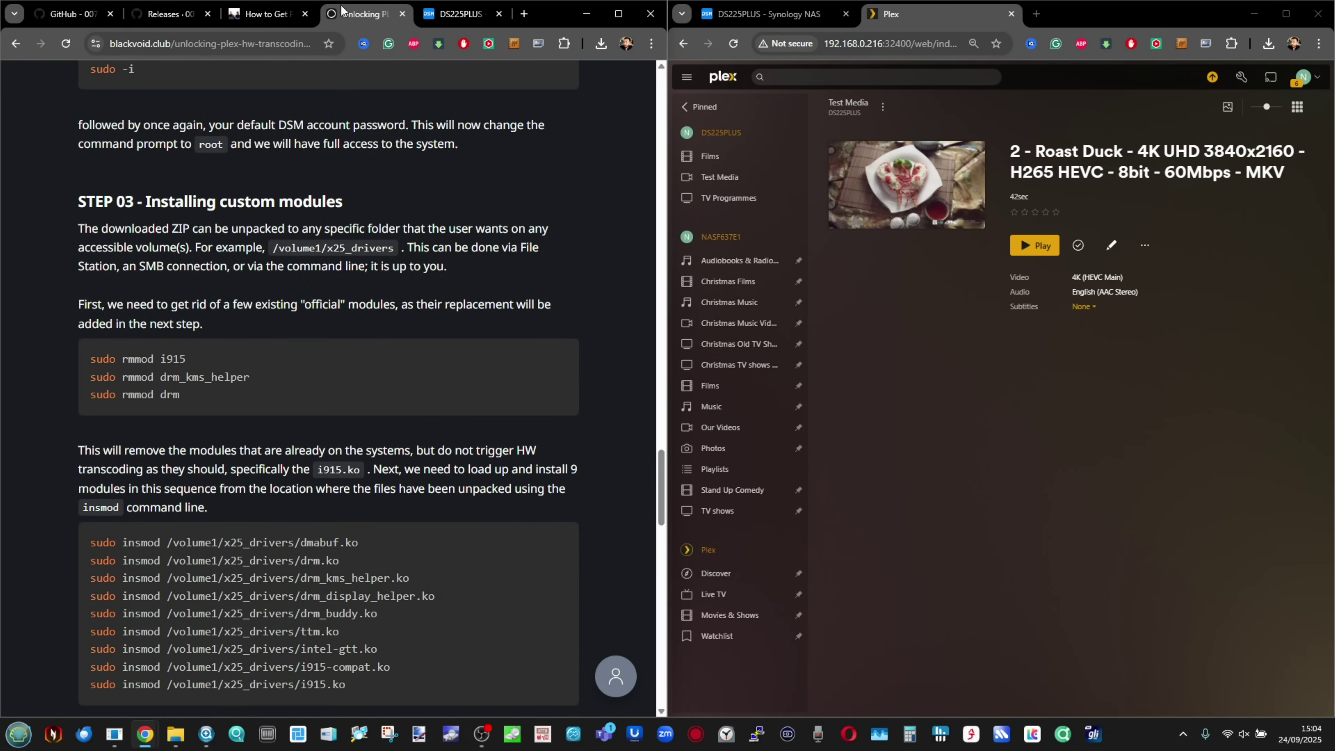
Skim the NAS Compares hardware transcoding guide, then return to the Transcode for x25 GitHub page
left_click(265, 13)
scroll(295, 366, "down", 12)
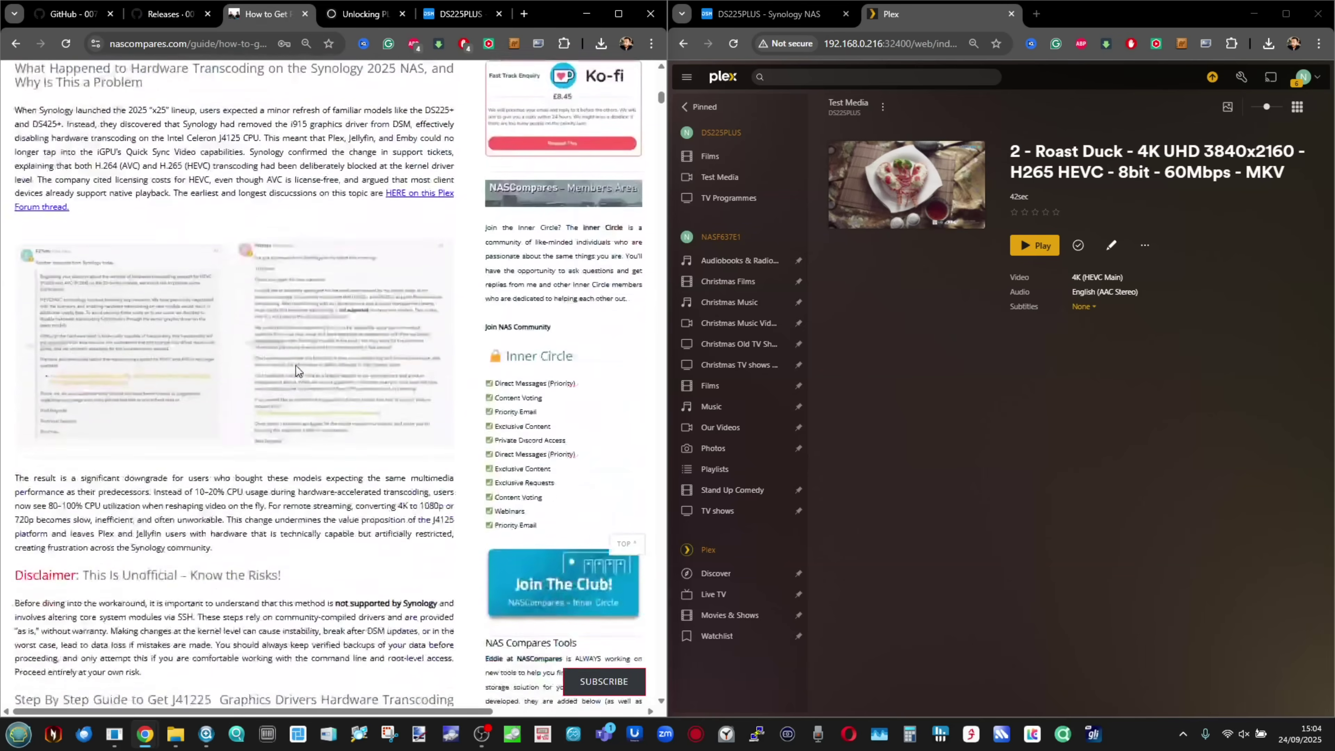
scroll(295, 365, "down", 20)
scroll(295, 366, "up", 20)
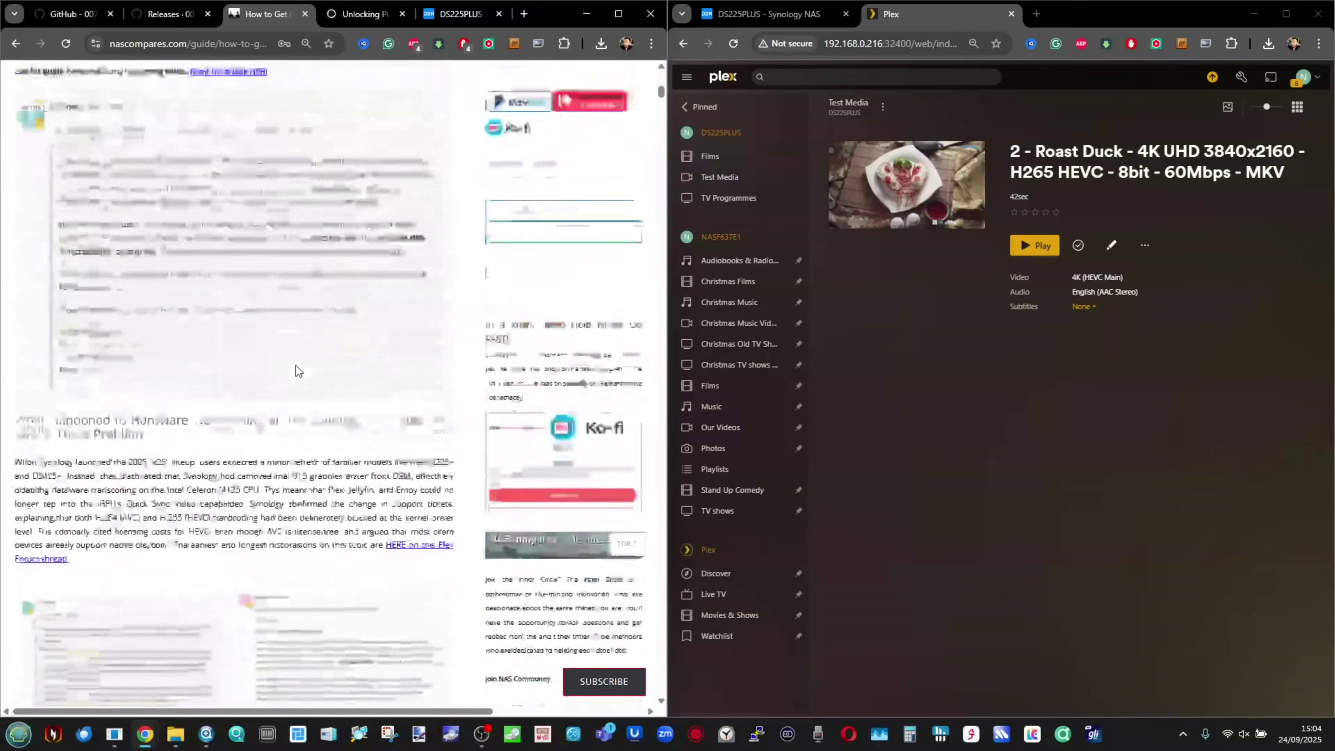
scroll(295, 366, "up", 15)
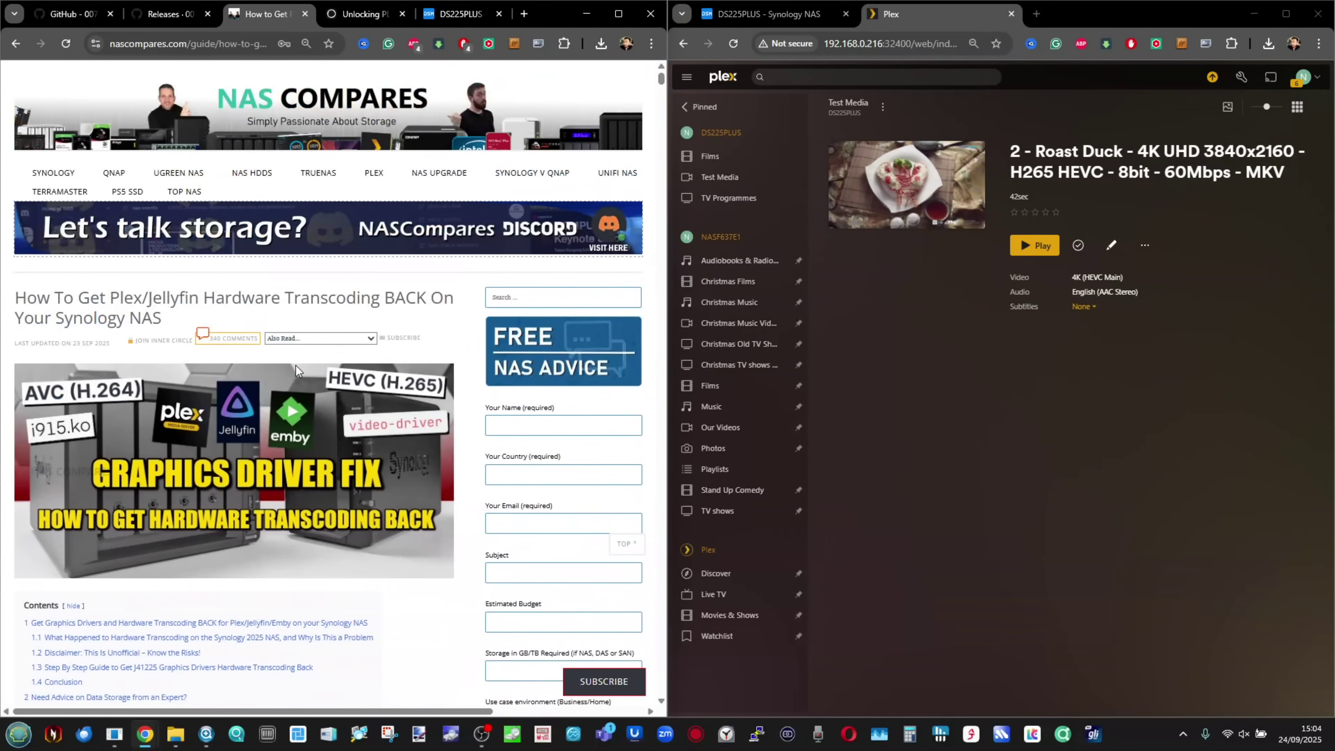
mouse_move(60, 18)
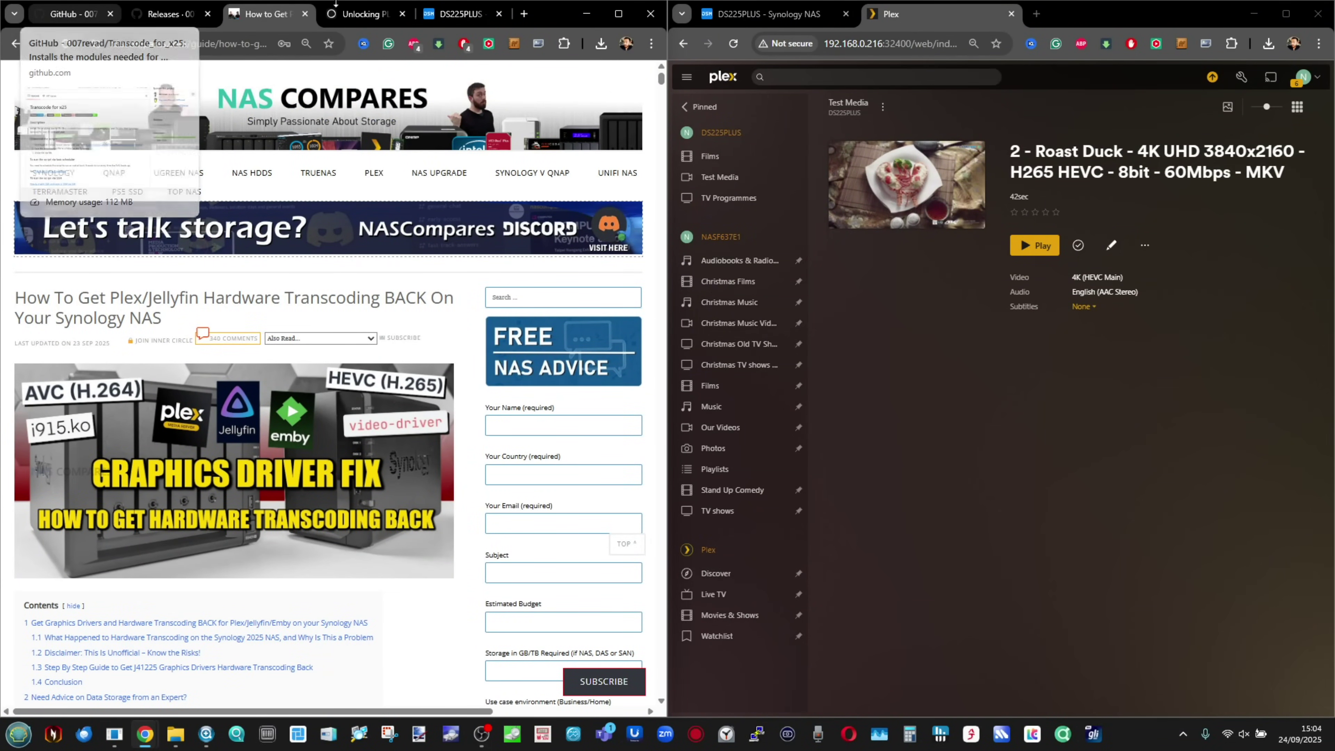
left_click(63, 14)
Open the Transcode_for_x25 releases page from the repository
scroll(169, 298, "up", 4)
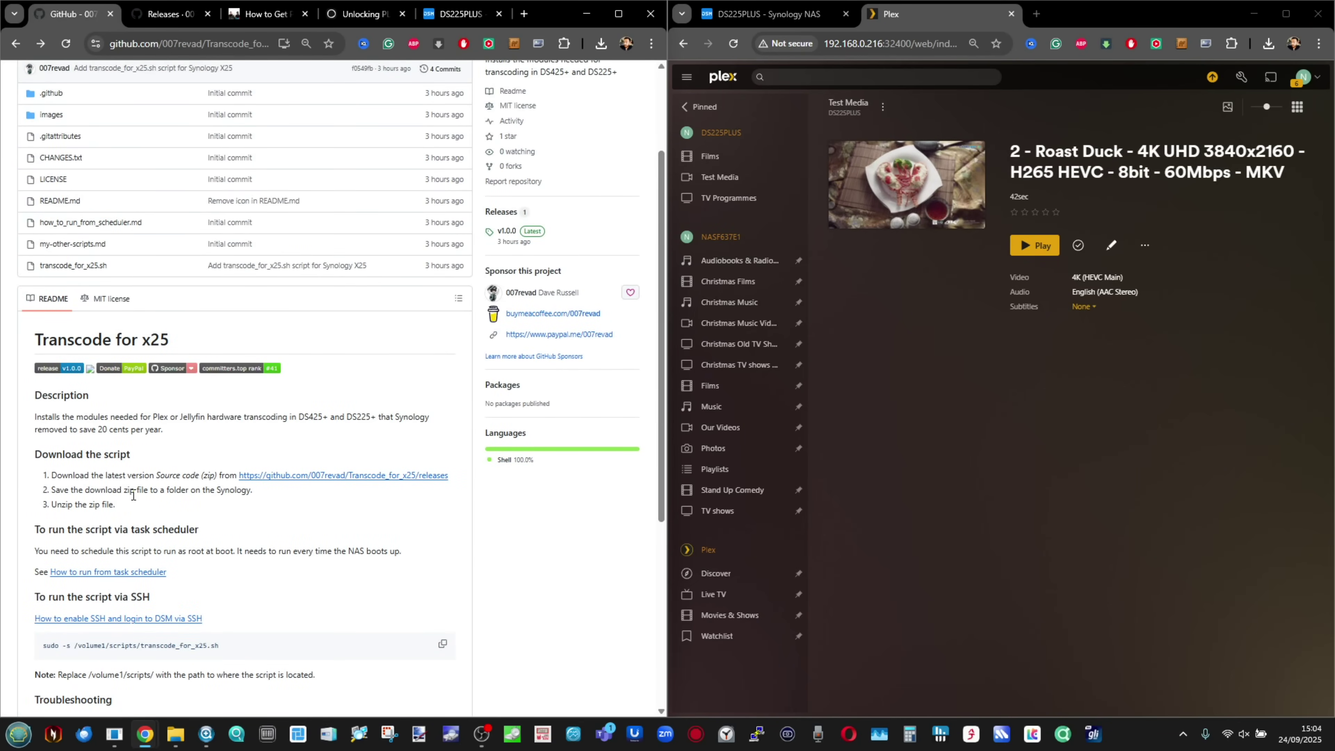
scroll(132, 497, "up", 3)
scroll(221, 498, "right", 3)
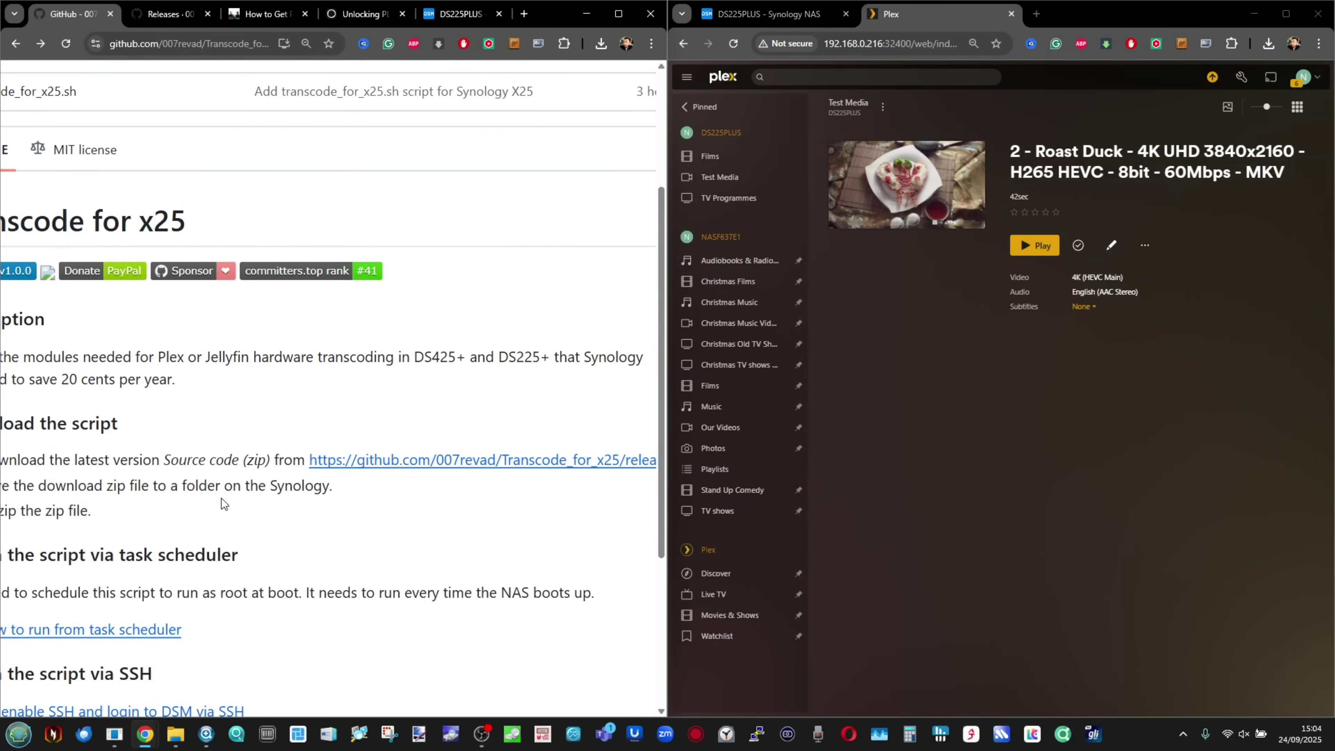
scroll(221, 500, "right", 1)
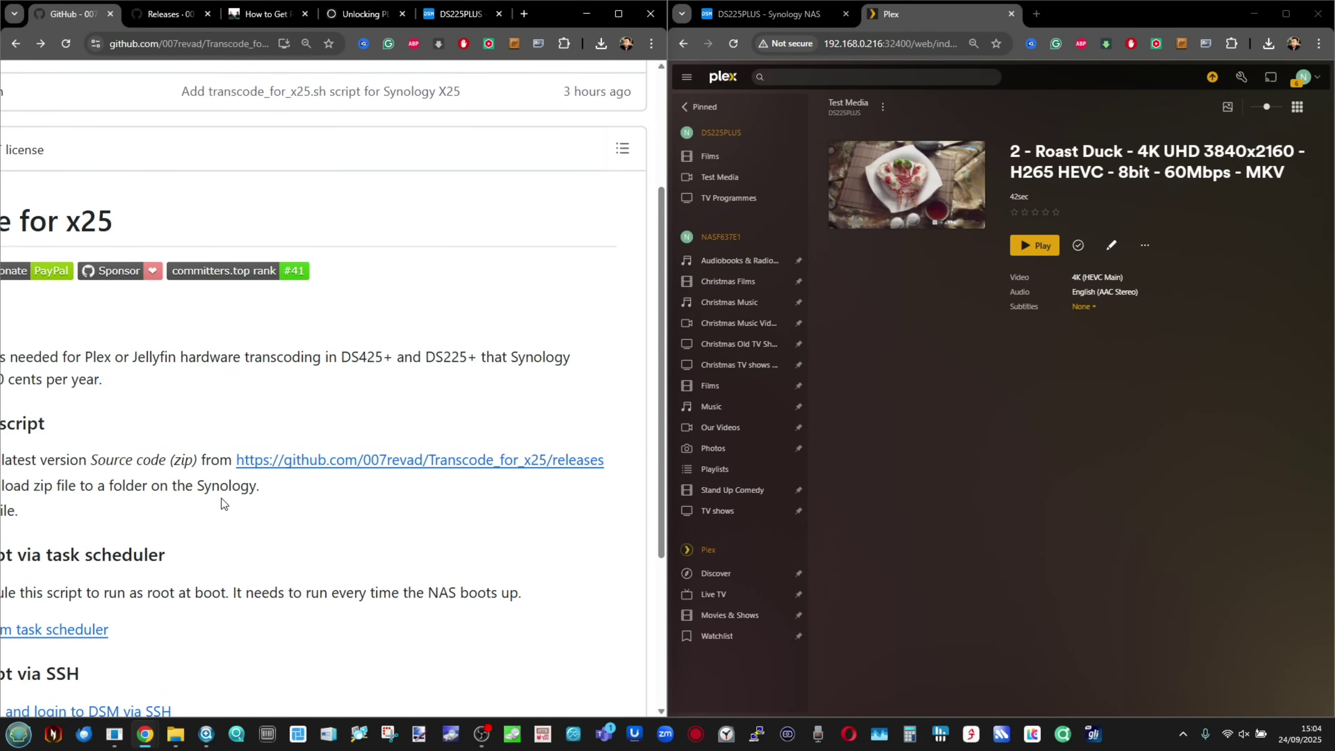
scroll(221, 498, "down", 3)
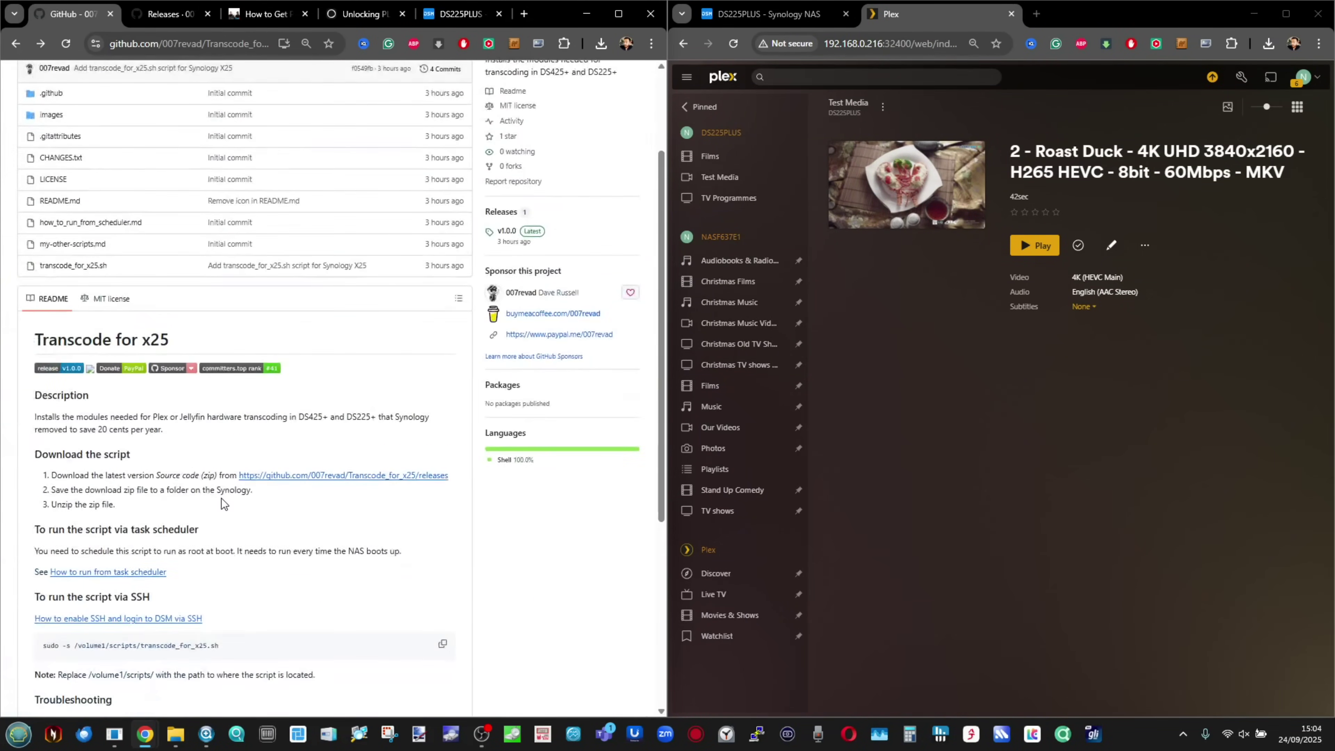
left_click(297, 477)
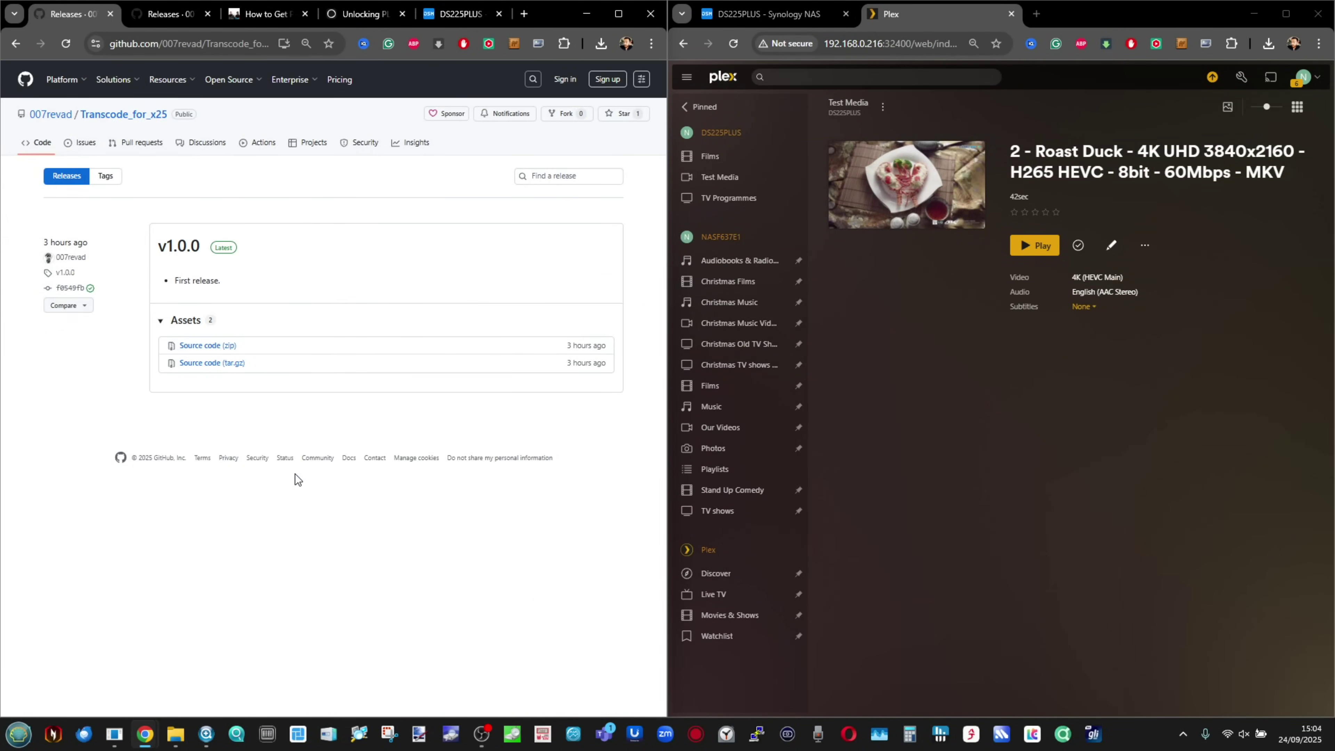
Request the v1.0.0 Source code (zip) download and dismiss the save prompt
scroll(205, 349, "up", 5)
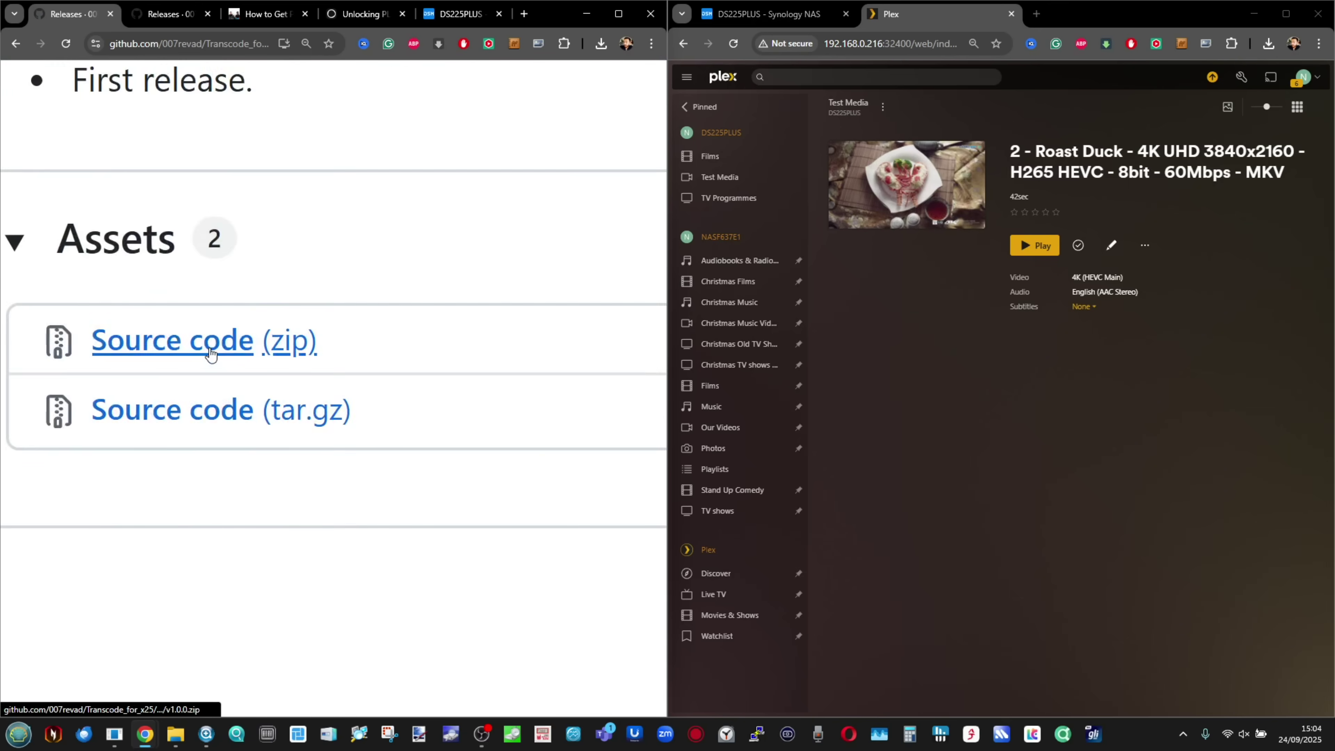
scroll(212, 354, "down", 5)
left_click(211, 350)
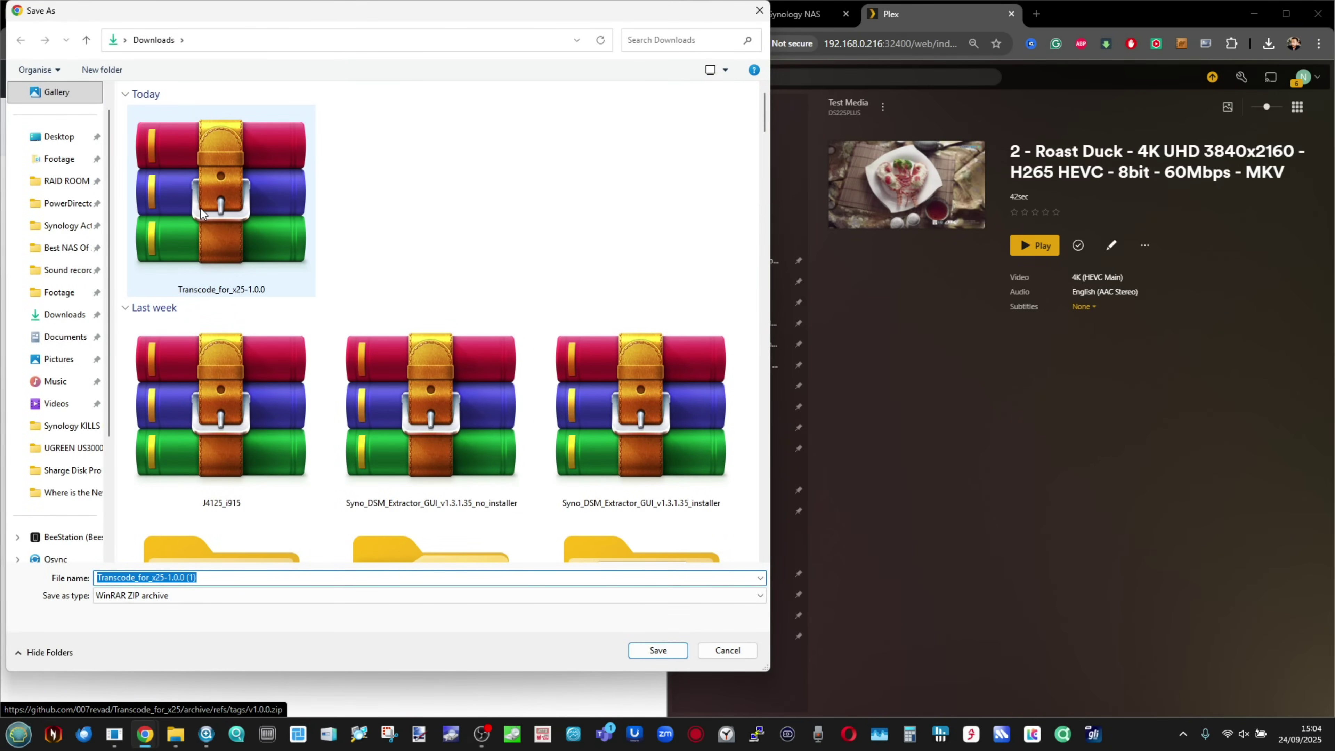
key("Escape")
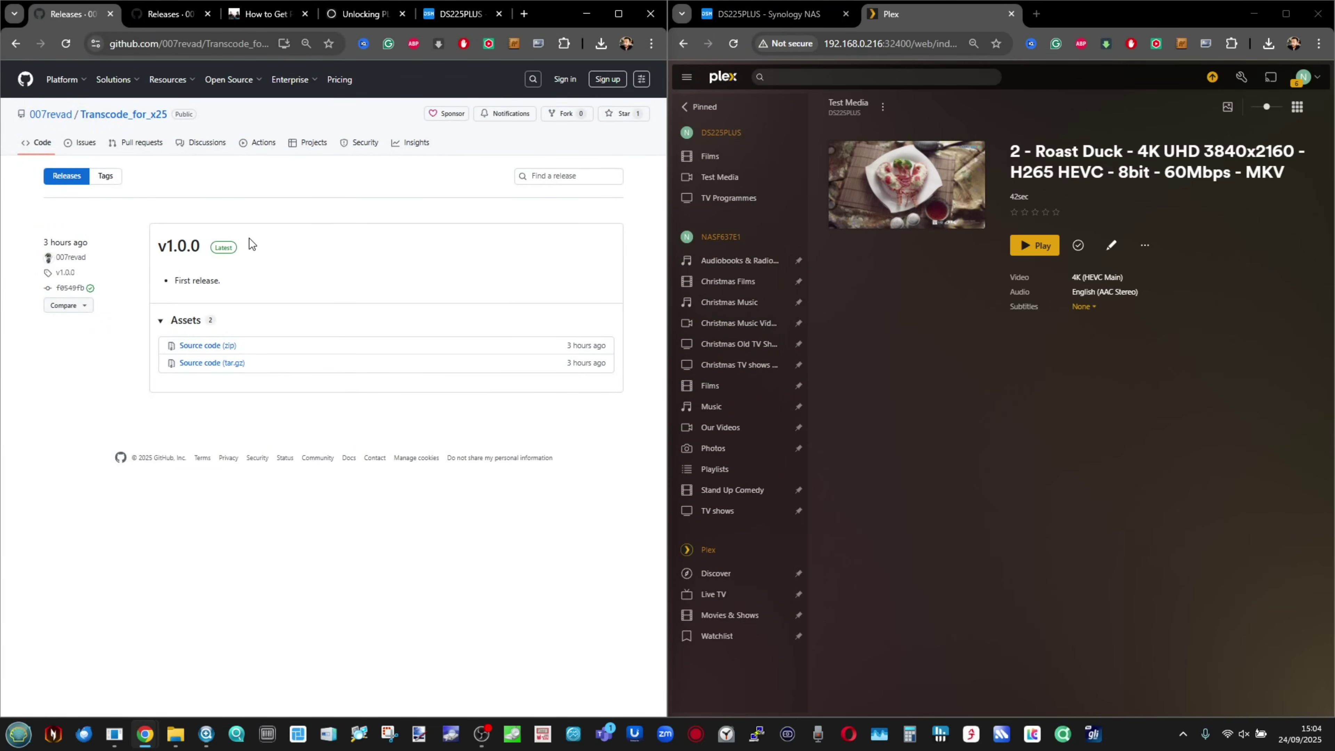
Return to the README, then open File Station on the DSM desktop and move it higher
left_click(15, 44)
scroll(160, 497, "down", 5)
scroll(160, 497, "up", 5)
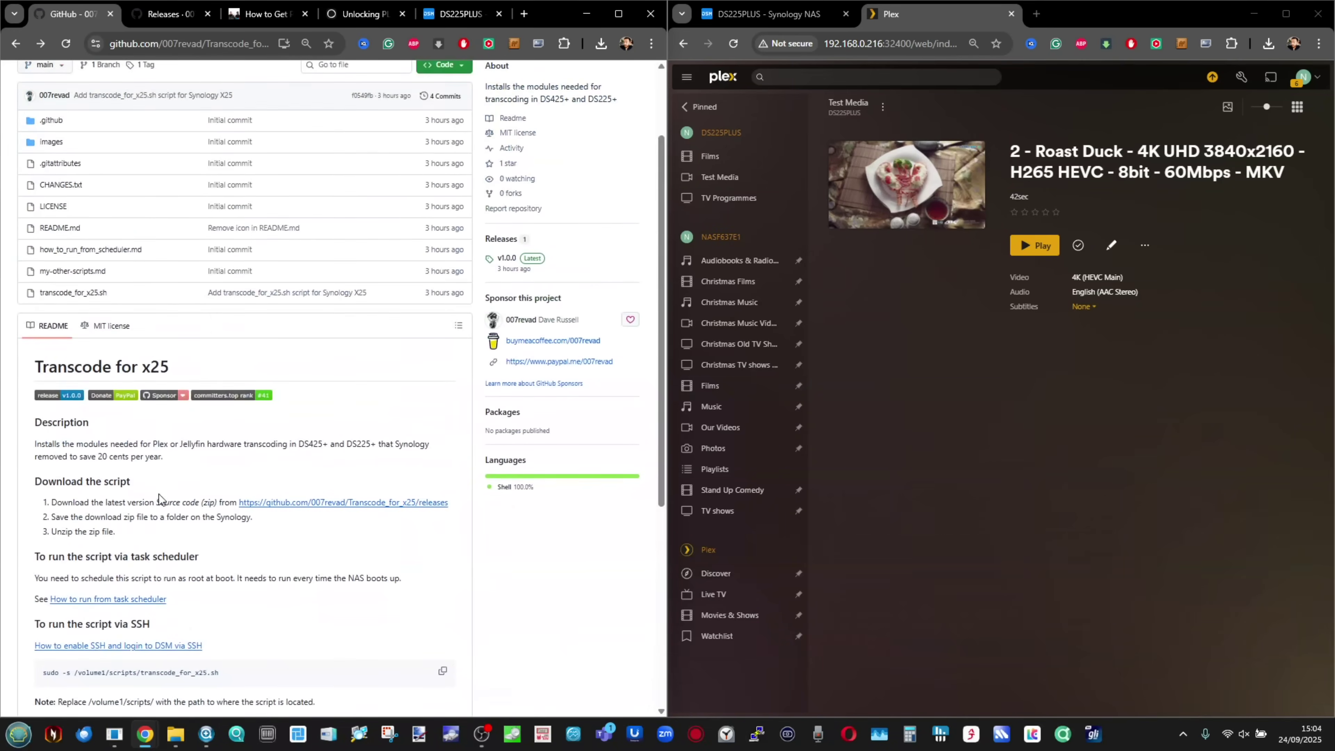
left_click(805, 13)
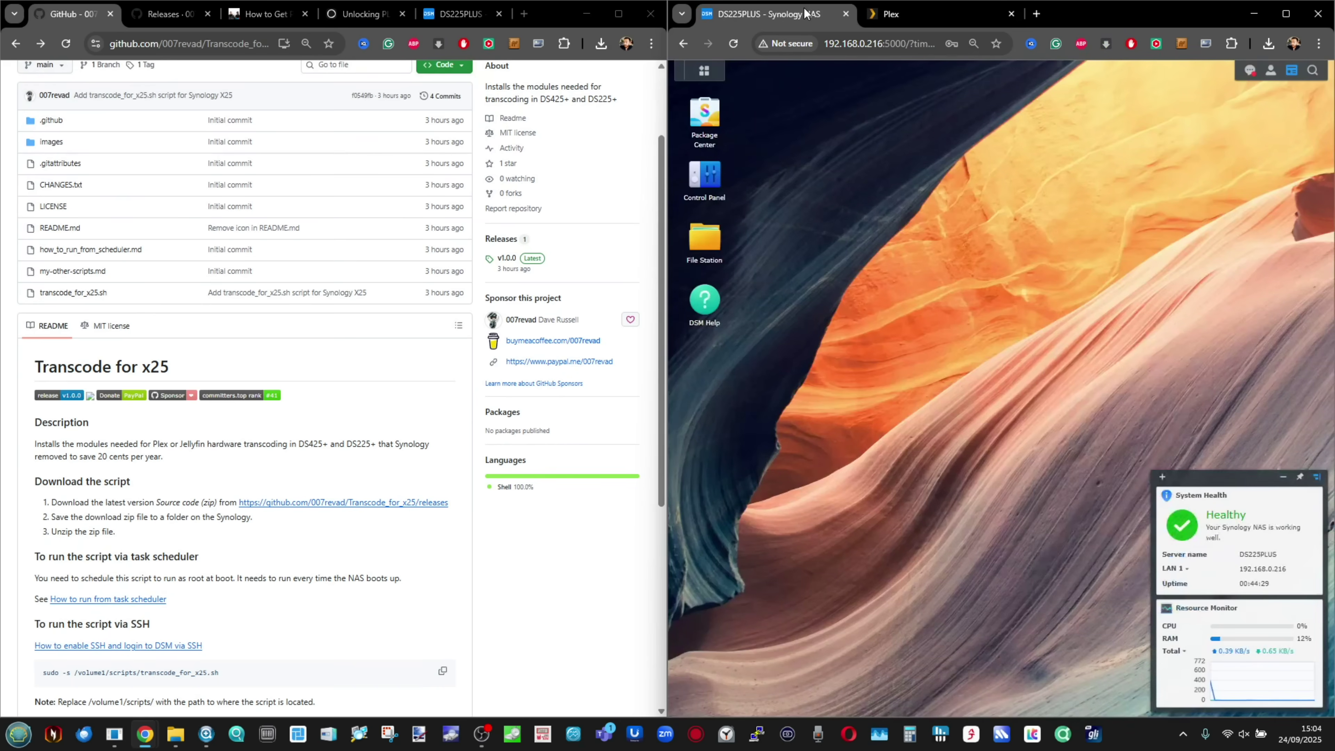
left_click(705, 240)
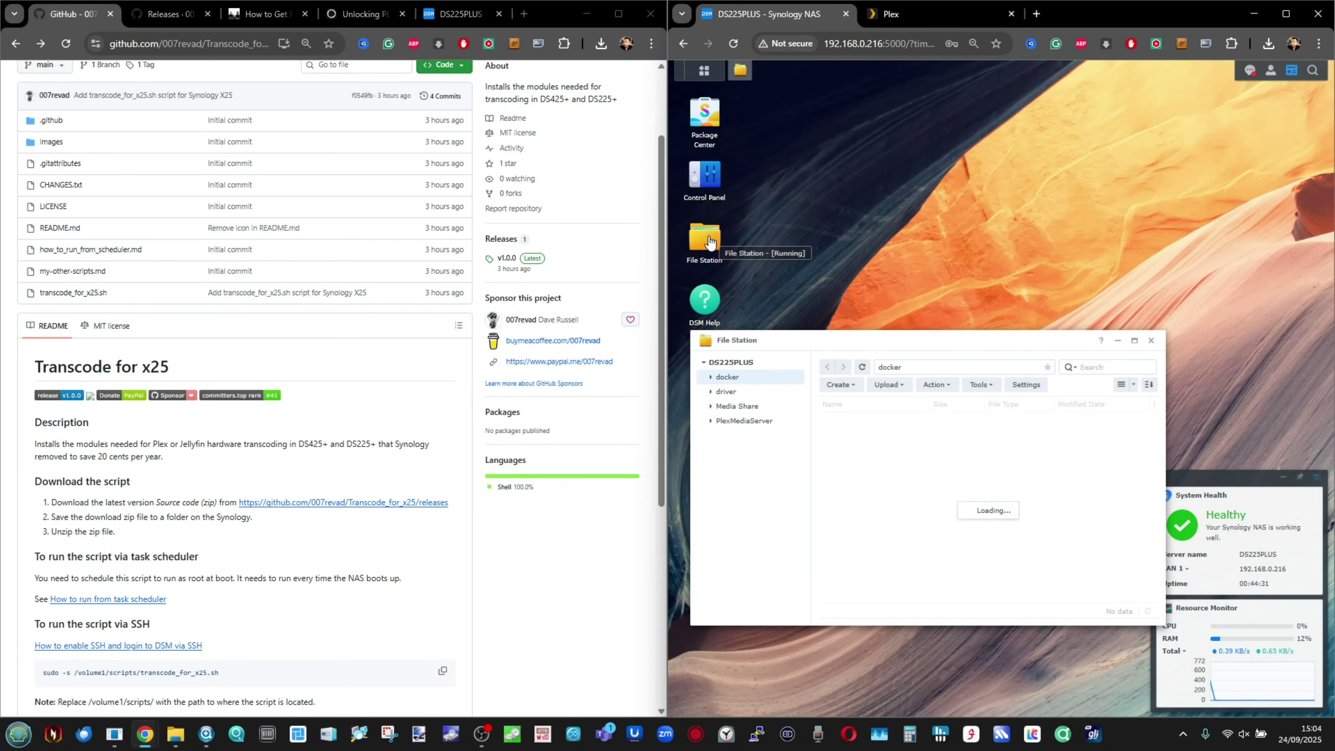
left_click_drag(1056, 336, 1124, 161)
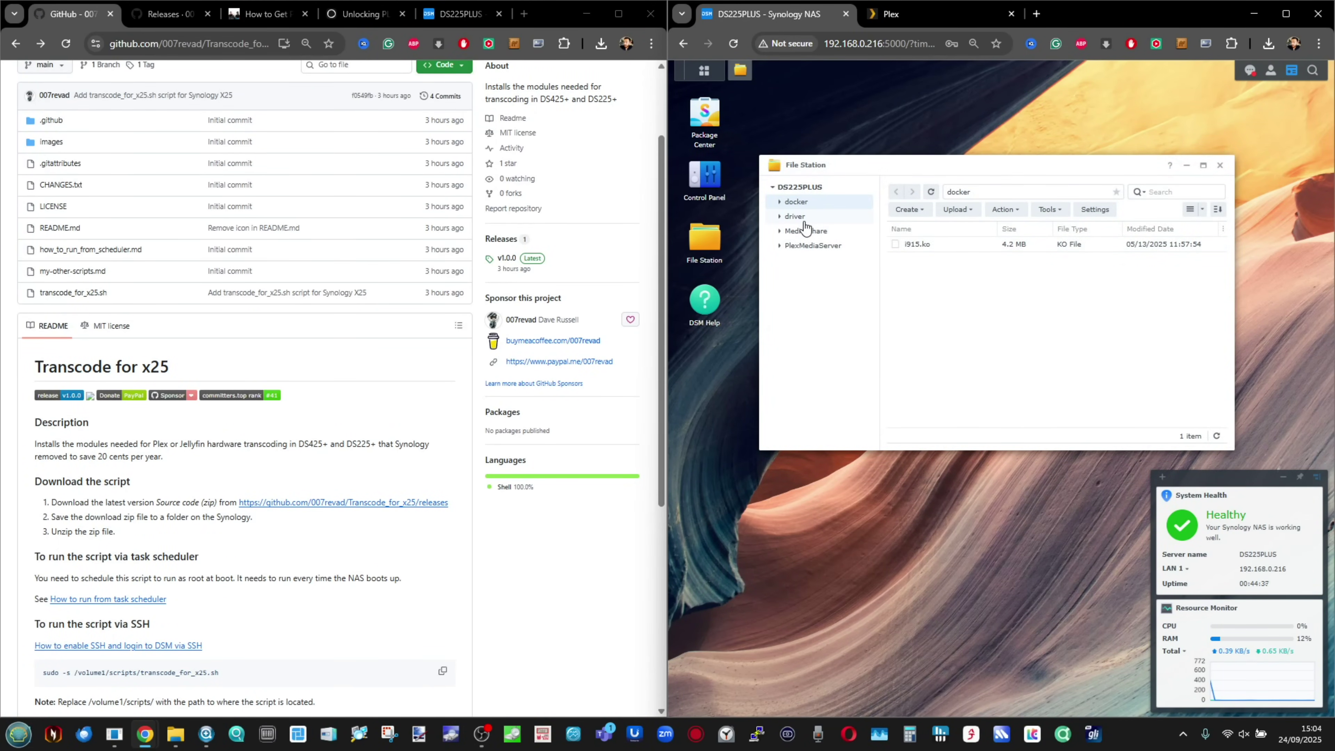
Select the scripts folder name in the README's example path and refocus File Station
scroll(249, 452, "down", 1)
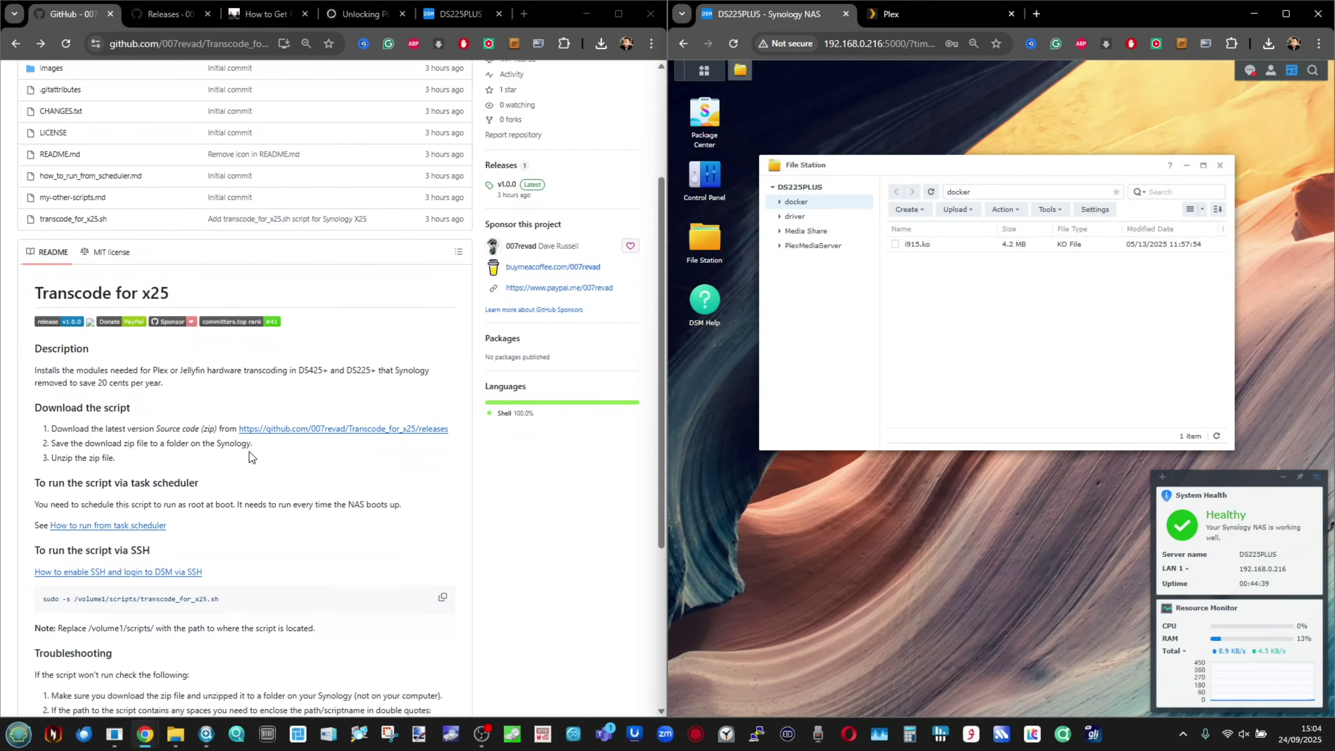
scroll(97, 605, "up", 5)
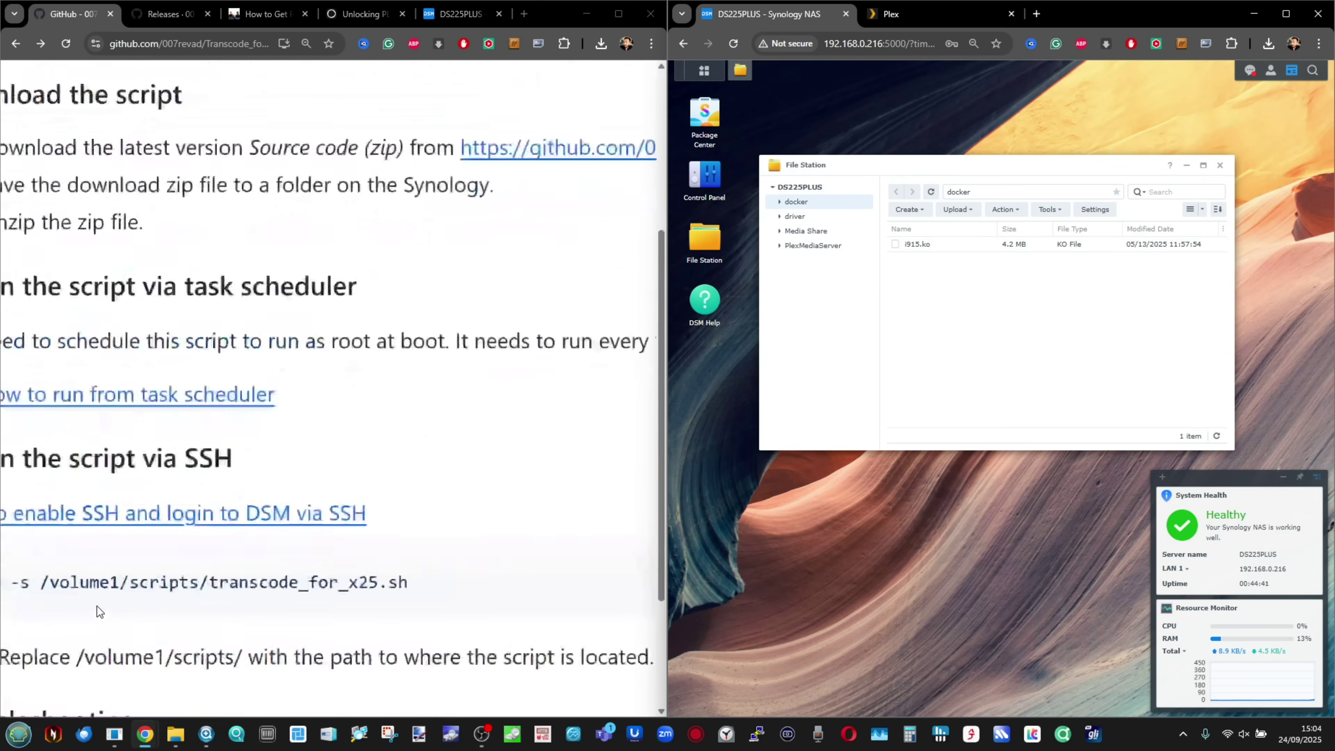
left_click_drag(146, 578, 277, 570)
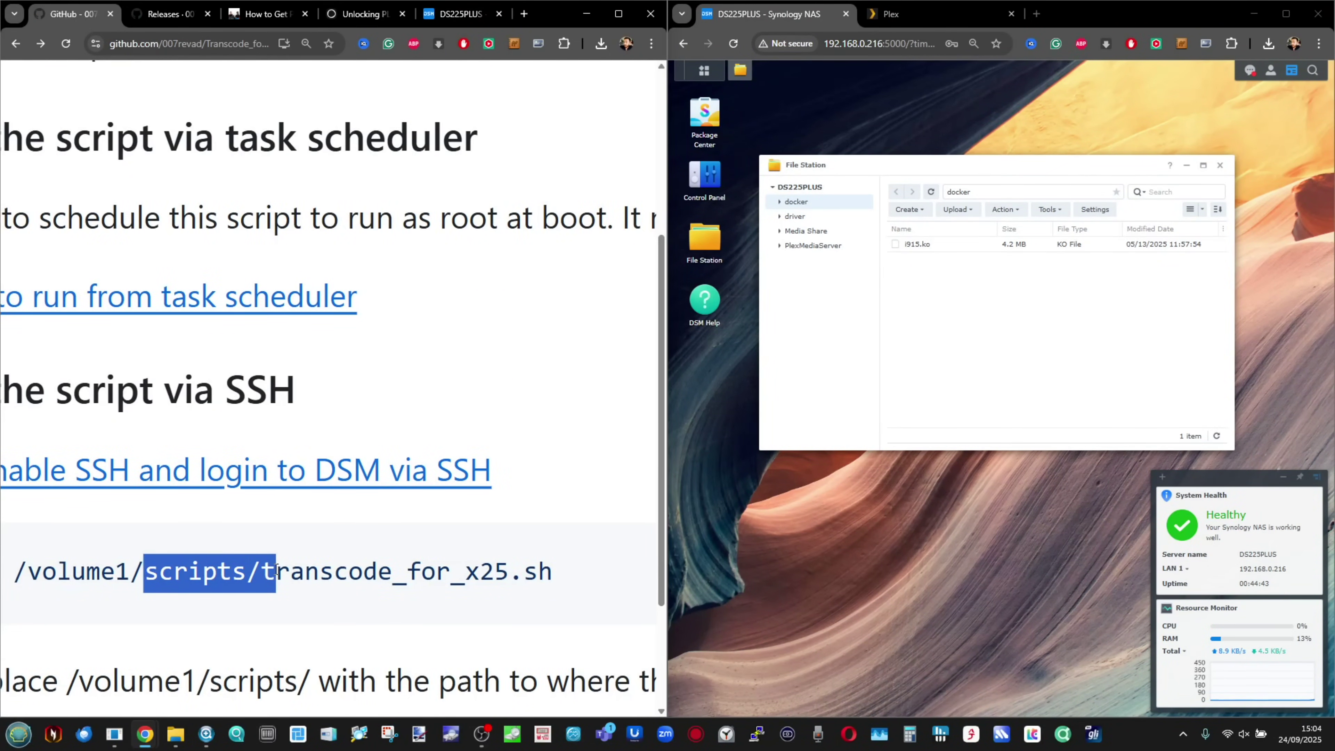
scroll(277, 571, "down", 5)
left_click(1001, 340)
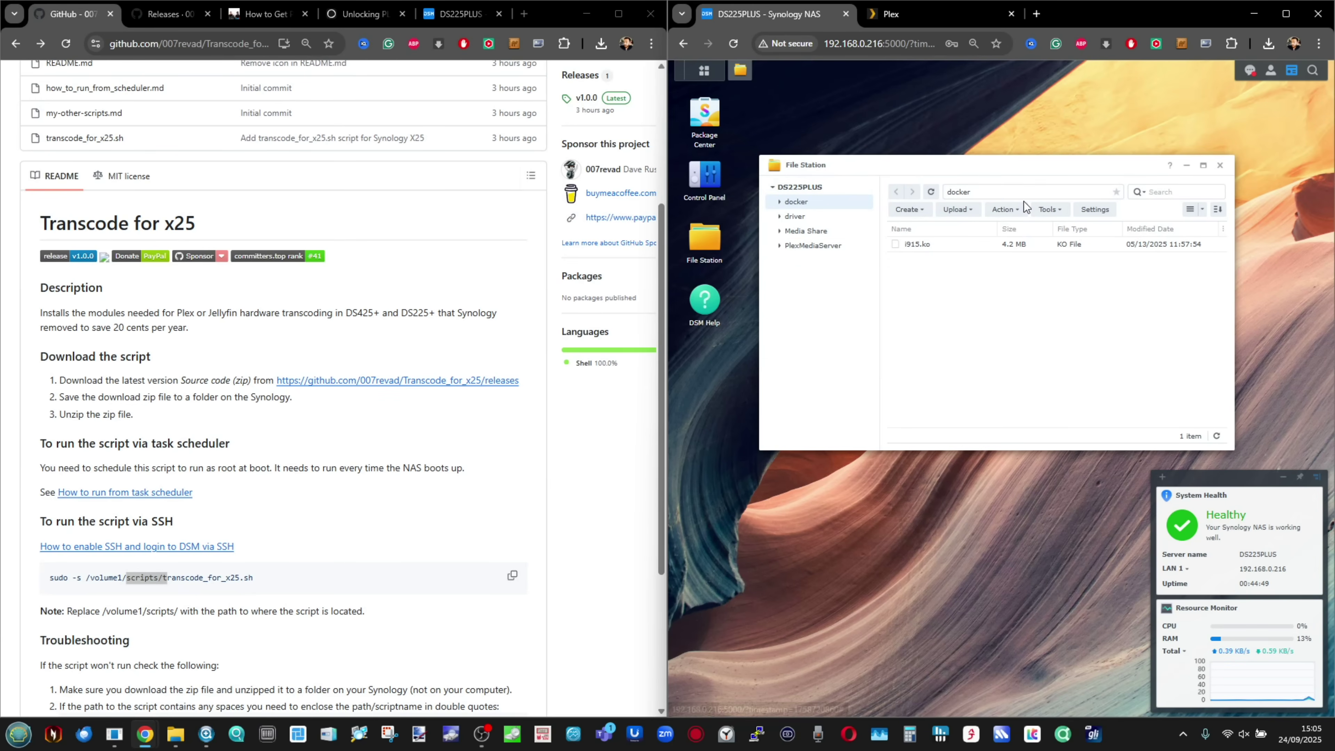
Create a shared folder named scripts with the recycle bin disabled, keeping wizard defaults
left_click(925, 212)
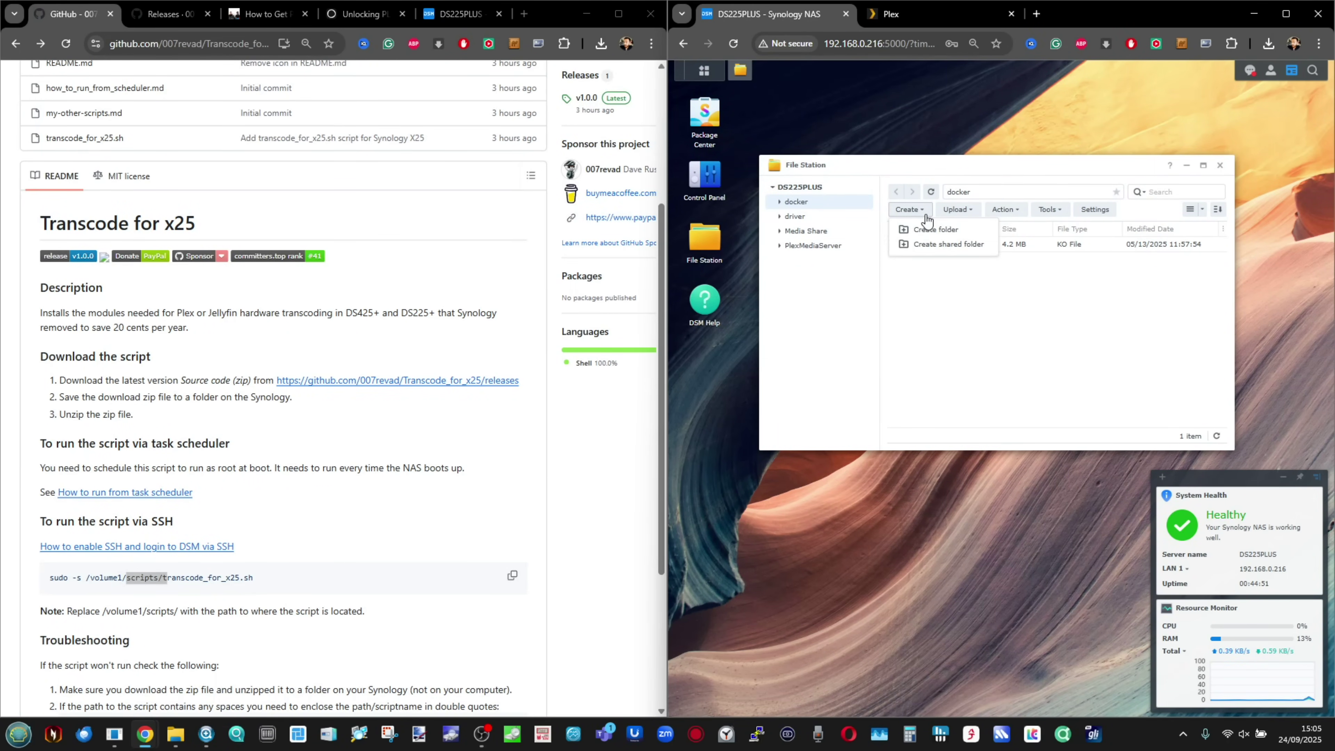
left_click(941, 244)
left_click(949, 331)
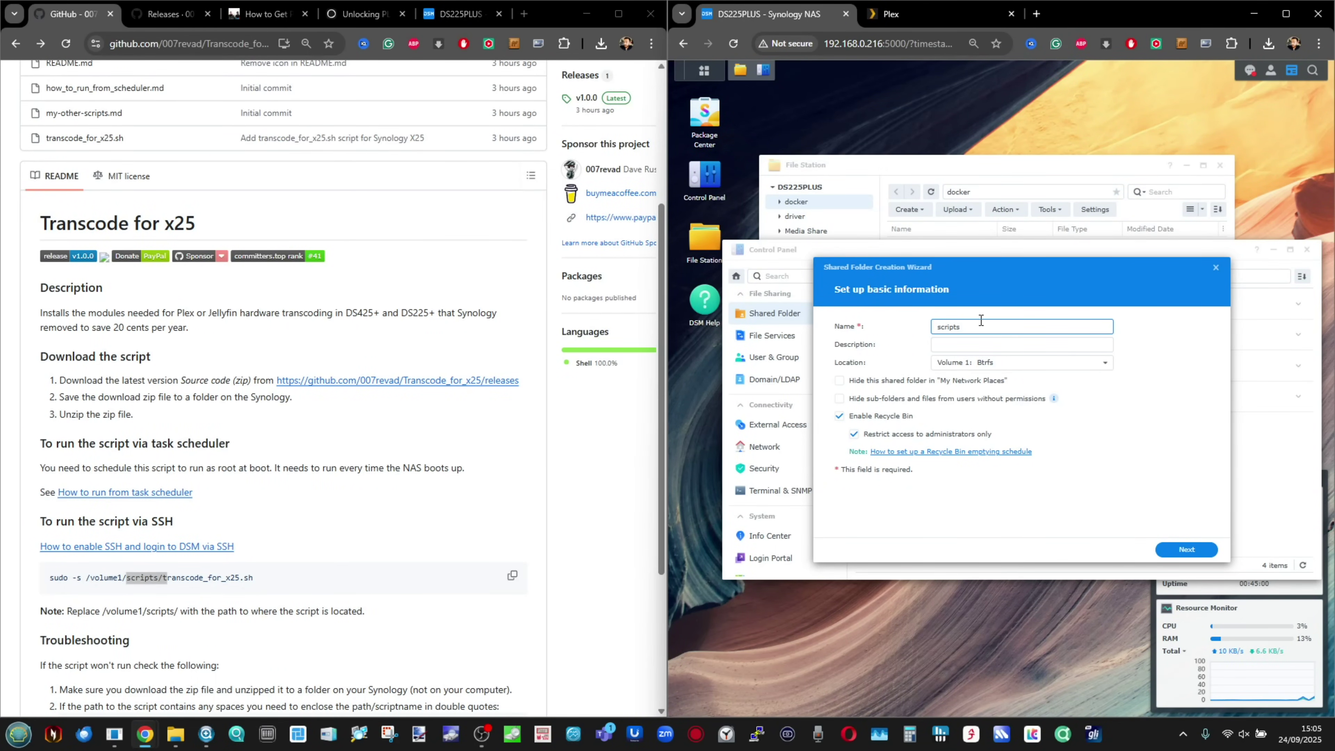
left_click(840, 416)
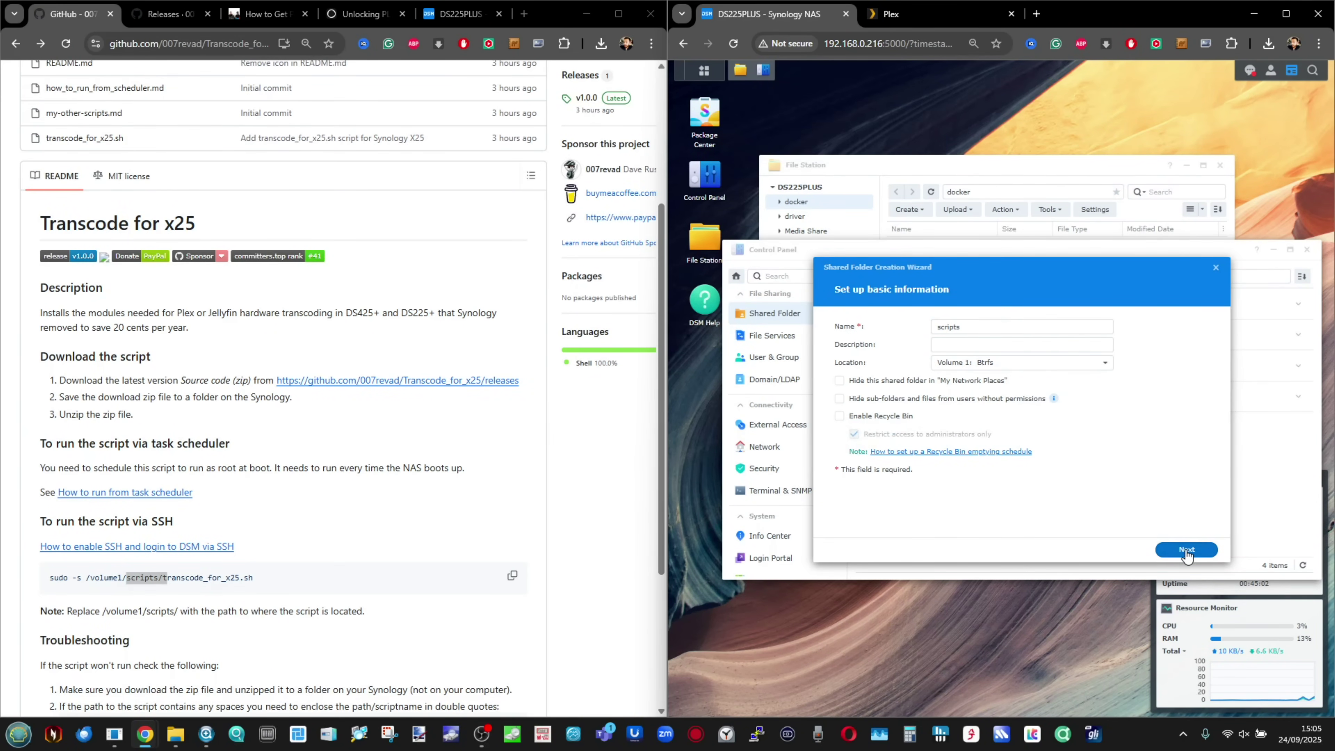
left_click(1186, 550)
left_click(1187, 550)
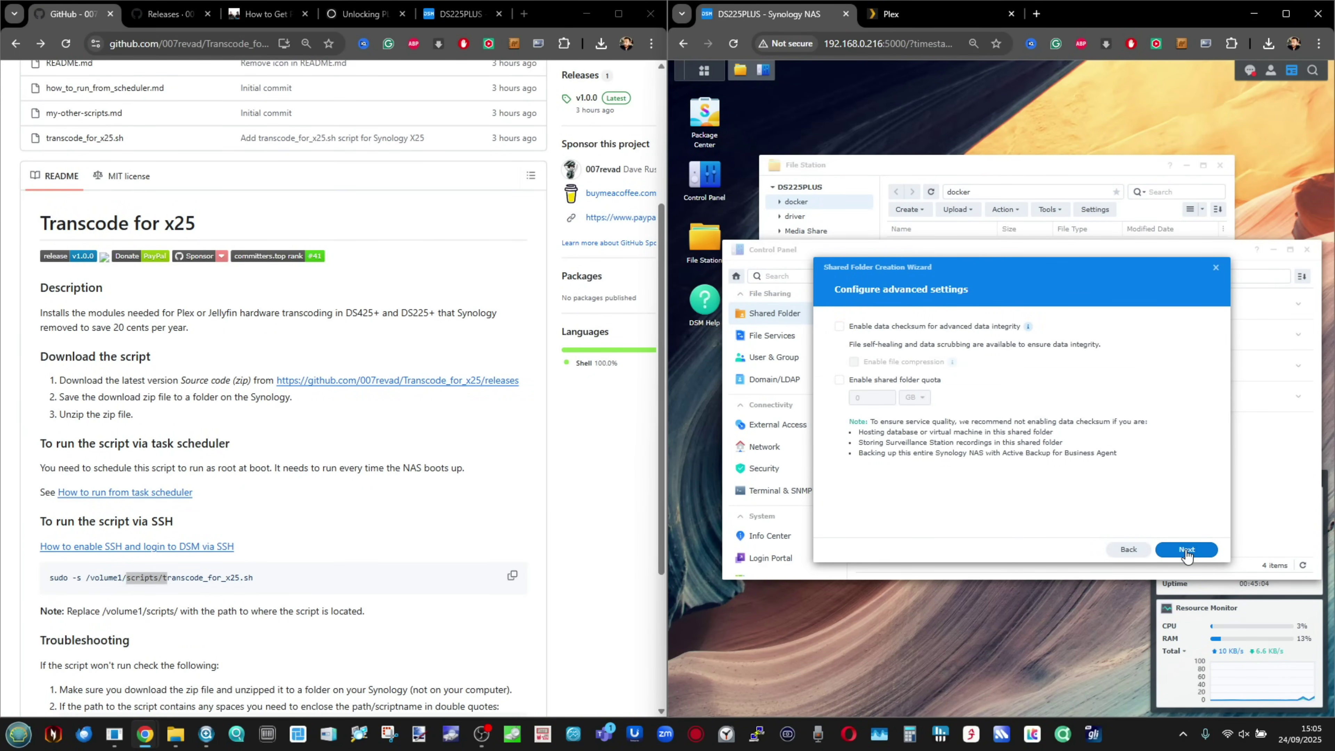
left_click(1186, 550)
left_click(1187, 550)
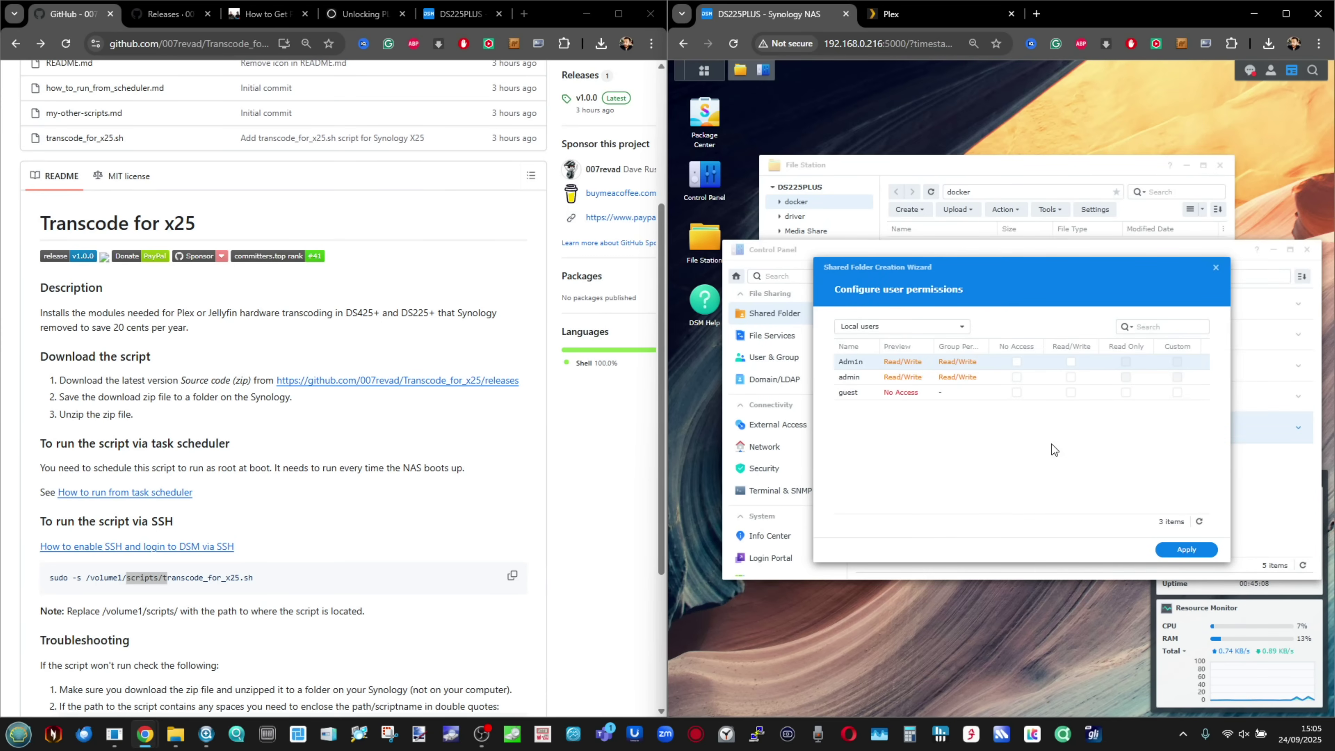
Grant admin and guest Read/Write access on scripts and apply
left_click(1071, 376)
left_click(1072, 392)
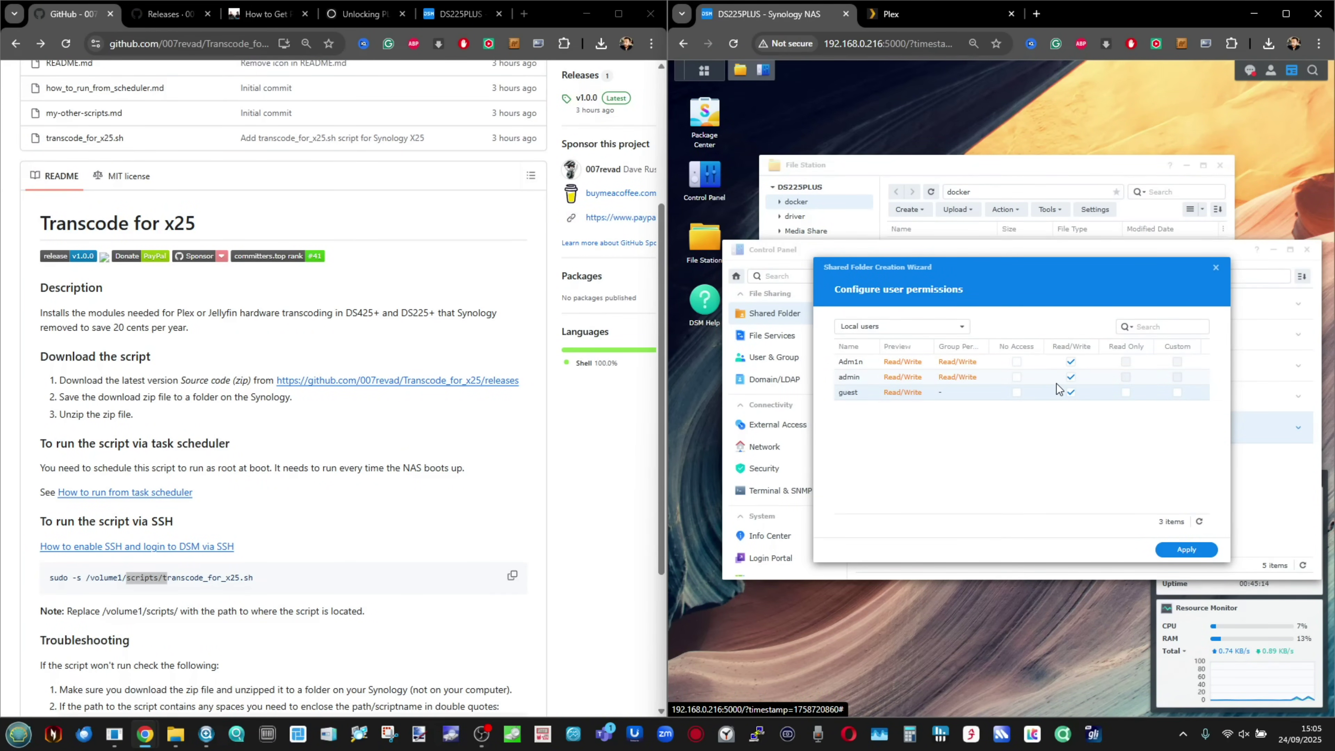
left_click(1183, 549)
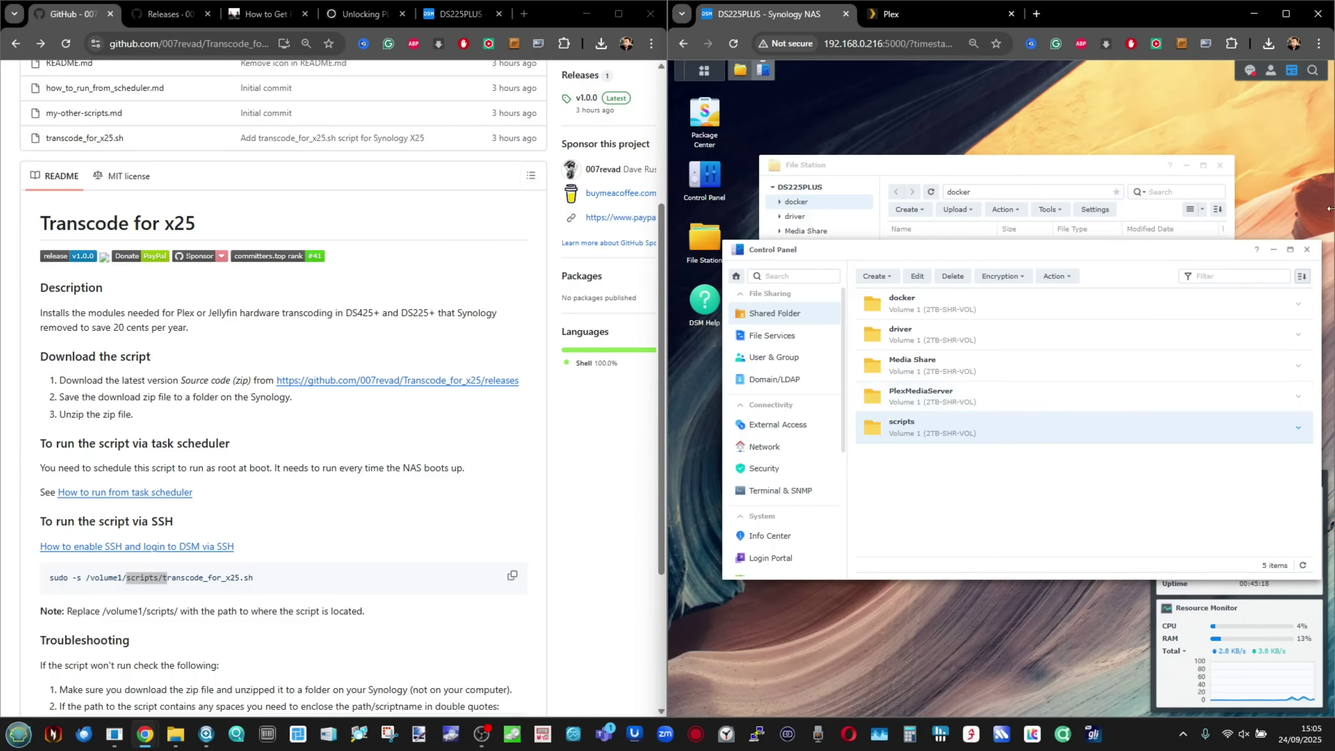
Open the scripts folder in File Station and confirm in Properties its location is /volume1/scripts
left_click(1307, 250)
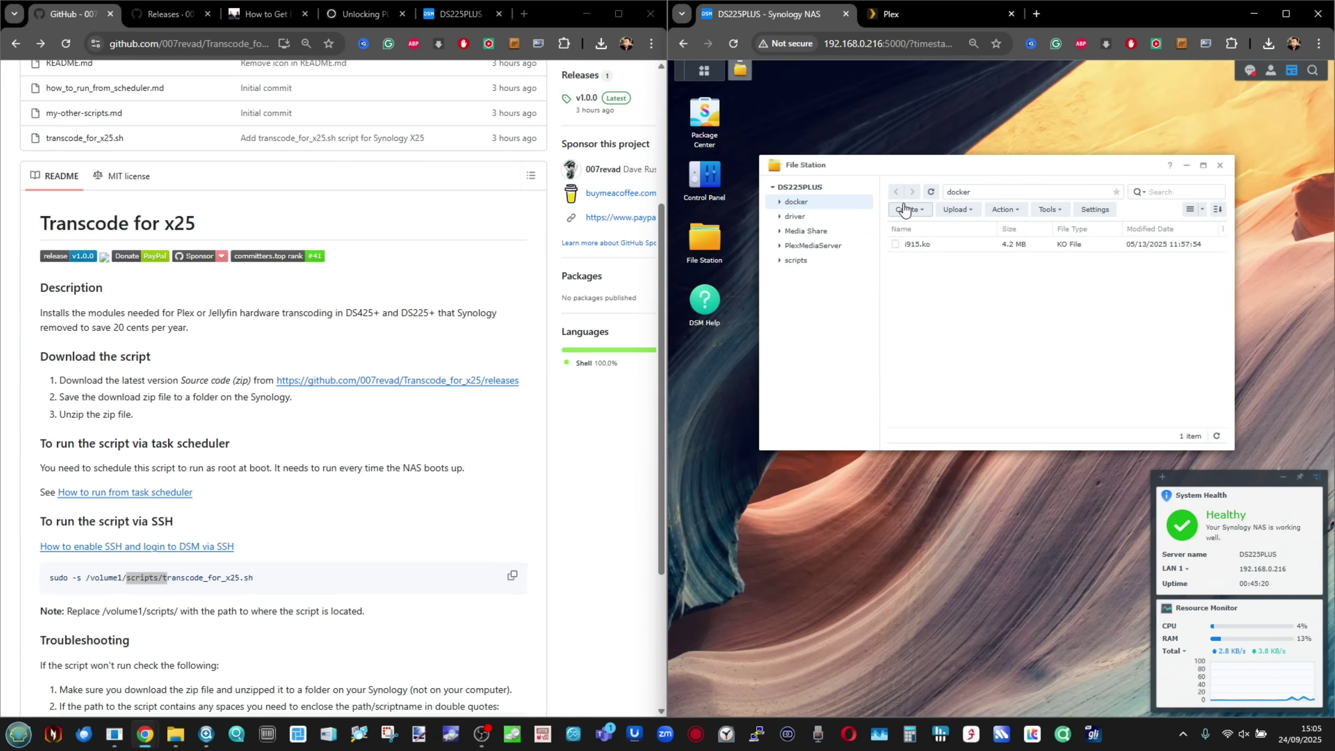
left_click(794, 261)
right_click(795, 260)
left_click(833, 330)
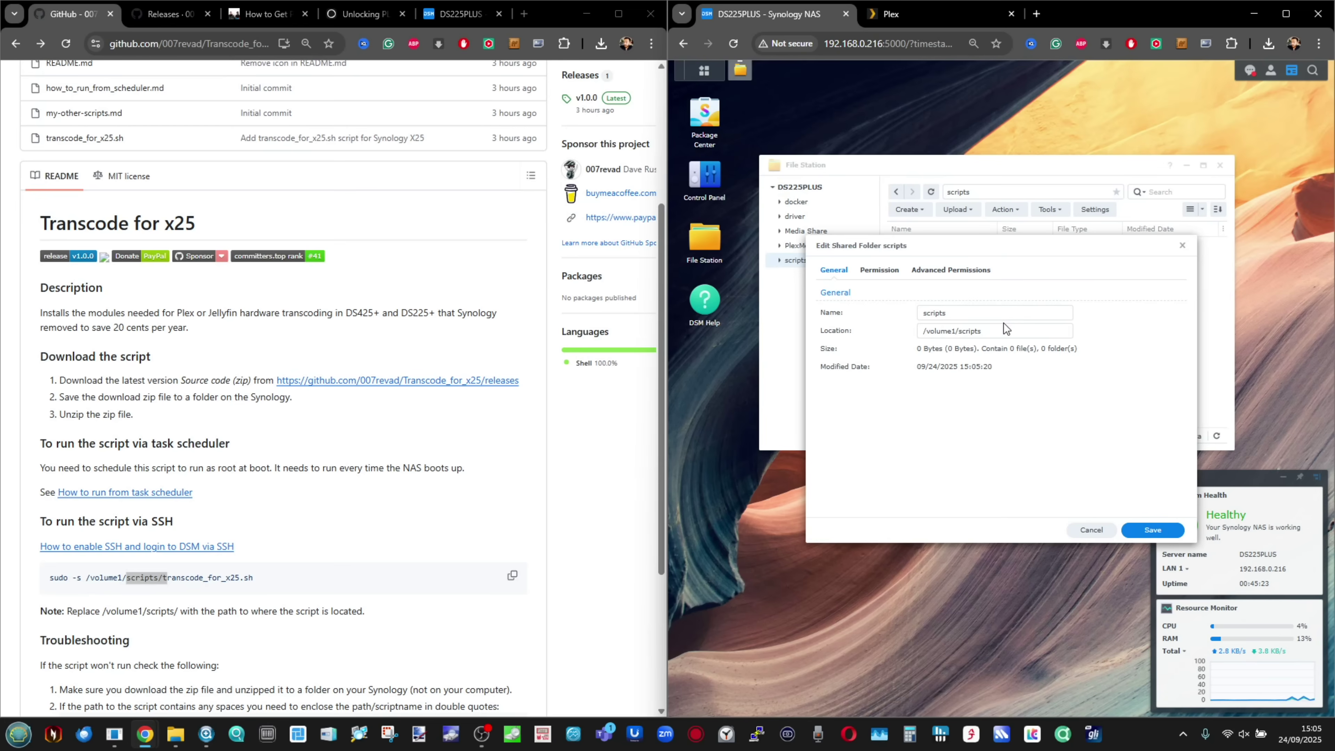
left_click_drag(982, 331, 922, 331)
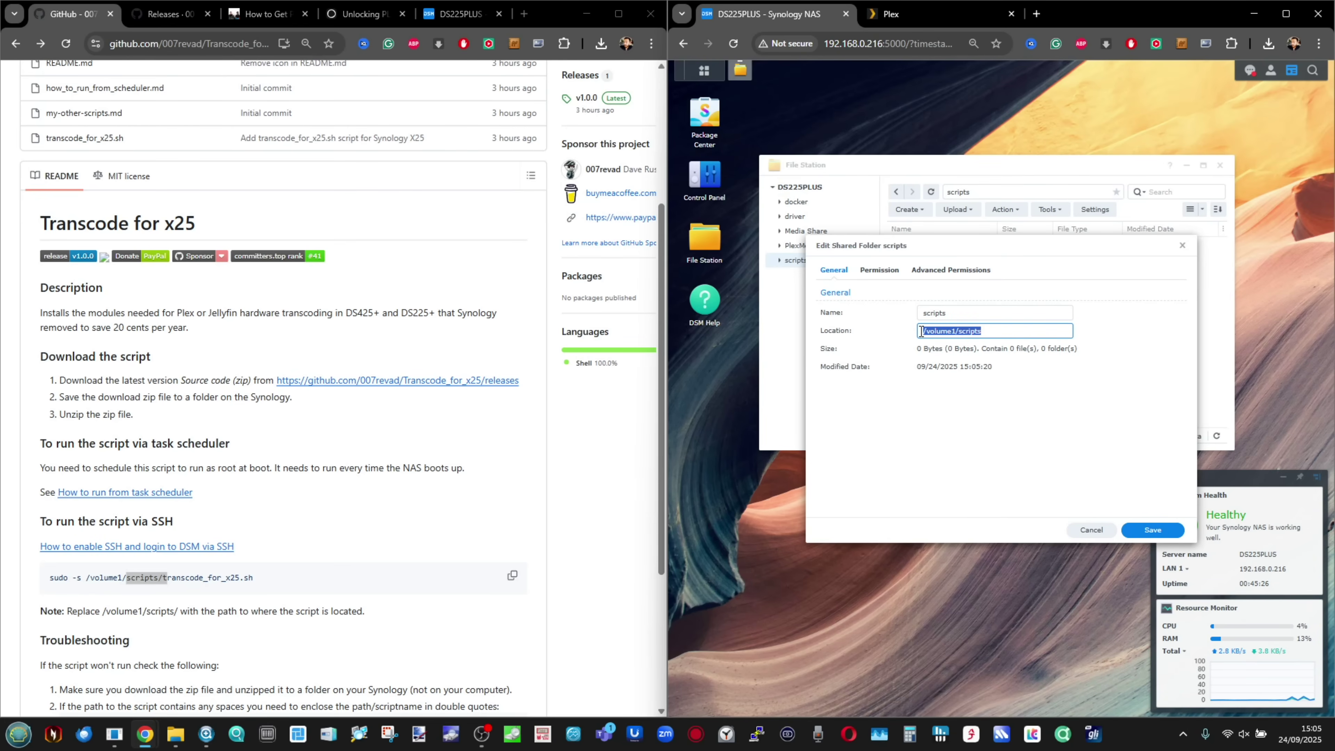
left_click(1158, 528)
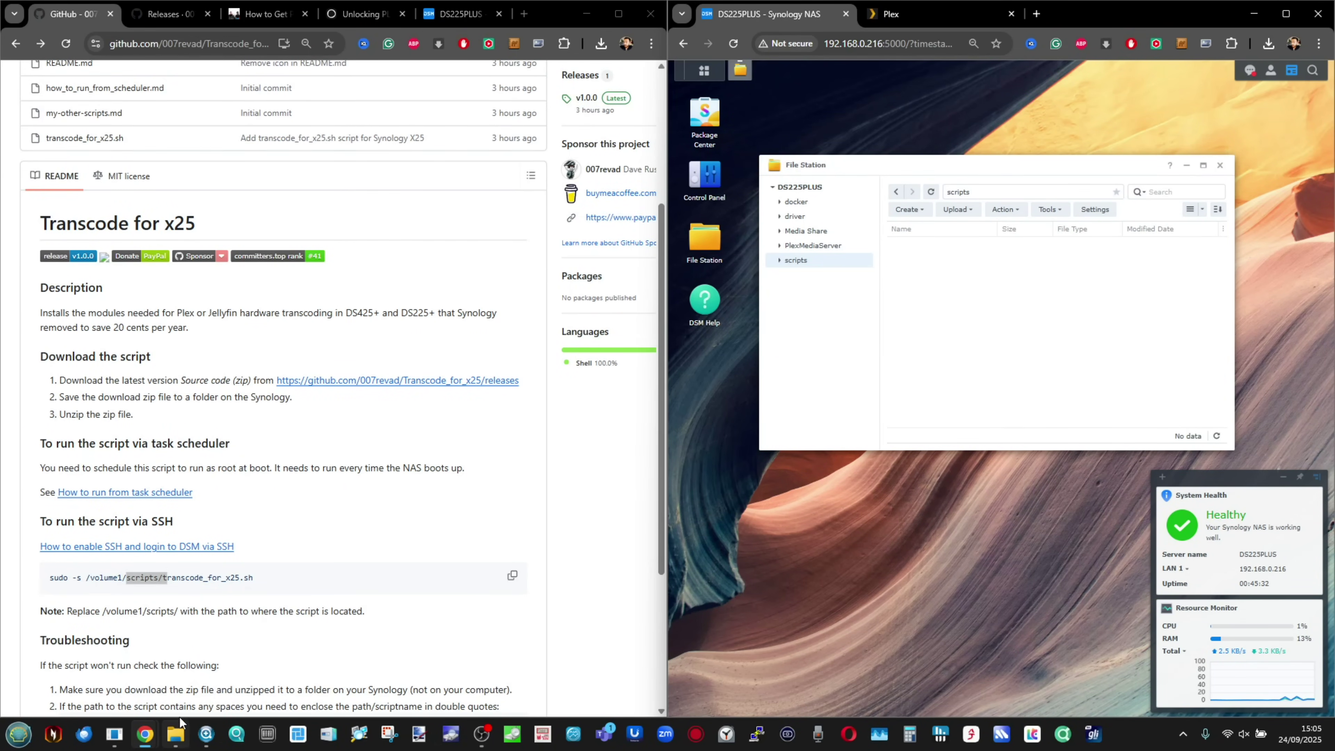
Copy Transcode_for_x25-1.0.0.zip from the PC's Downloads folder into the NAS scripts folder, then close Downloads
left_click(176, 735)
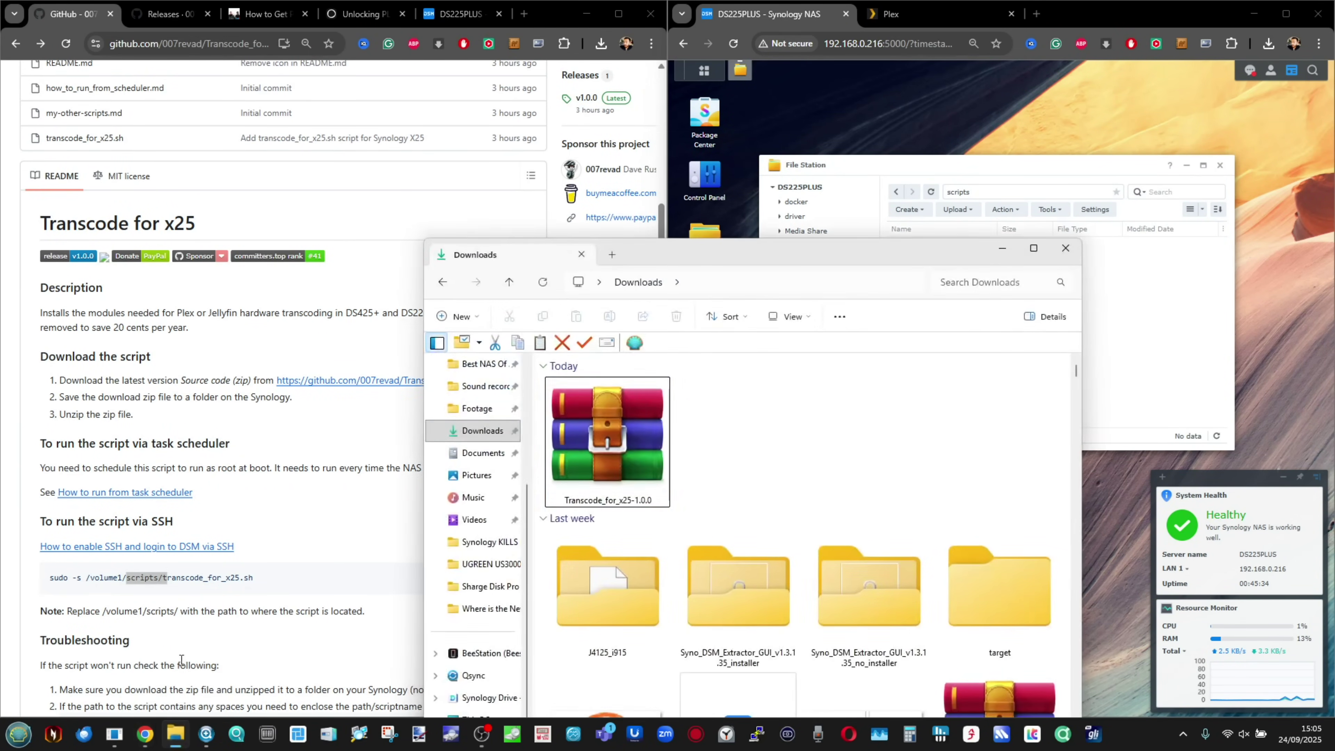
left_click_drag(696, 251, 317, 138)
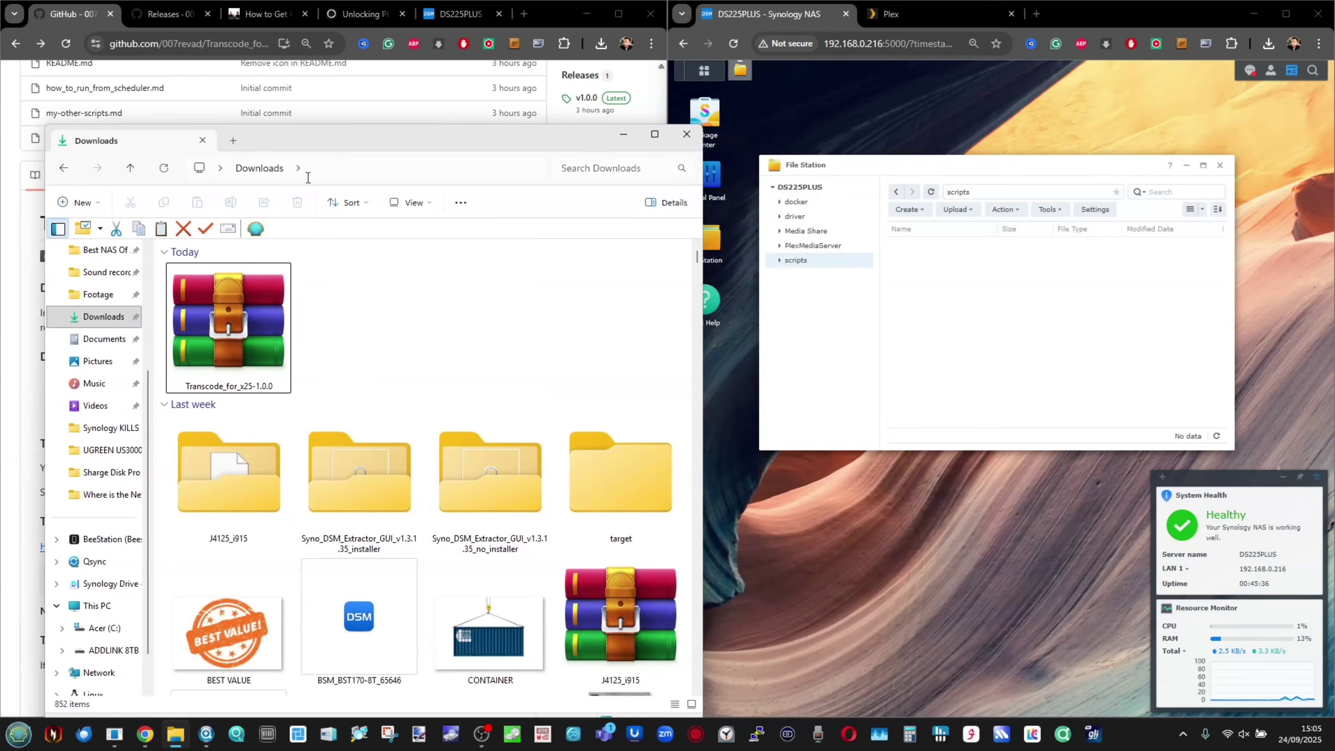
left_click_drag(229, 326, 1032, 337)
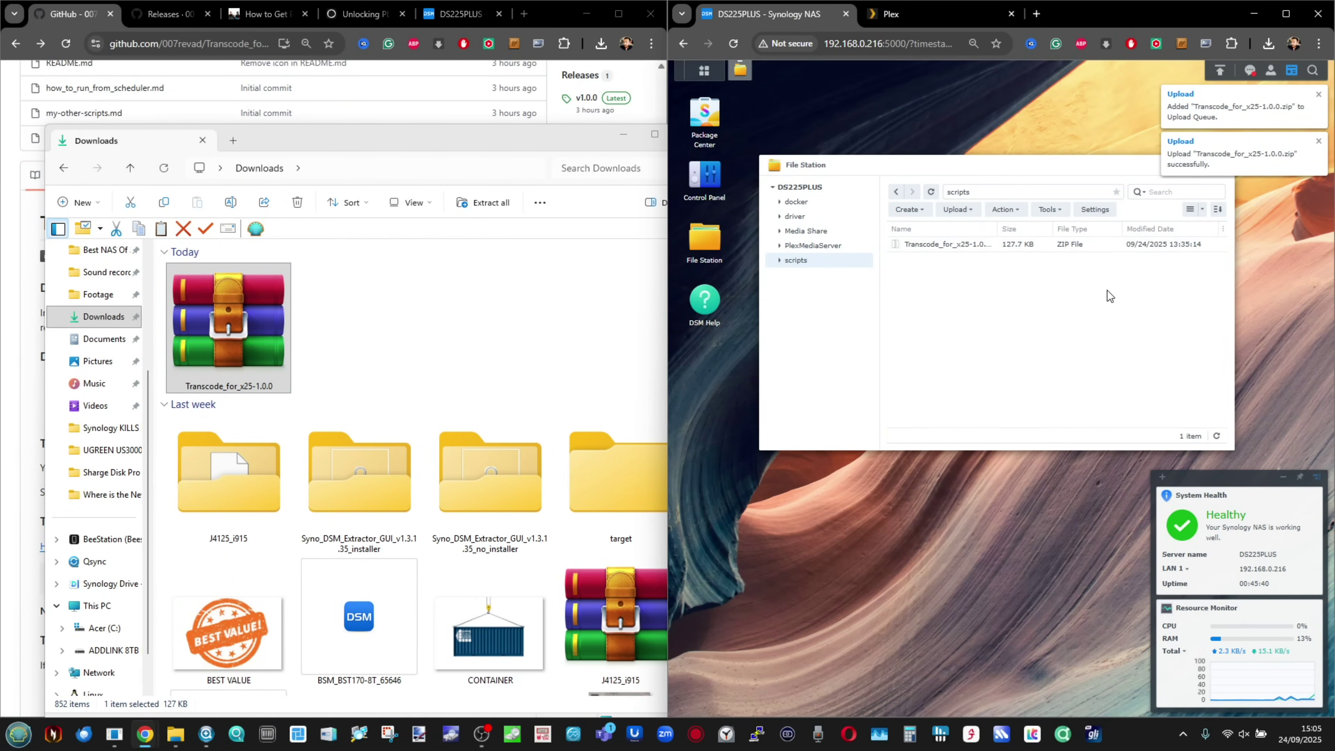
left_click(564, 129)
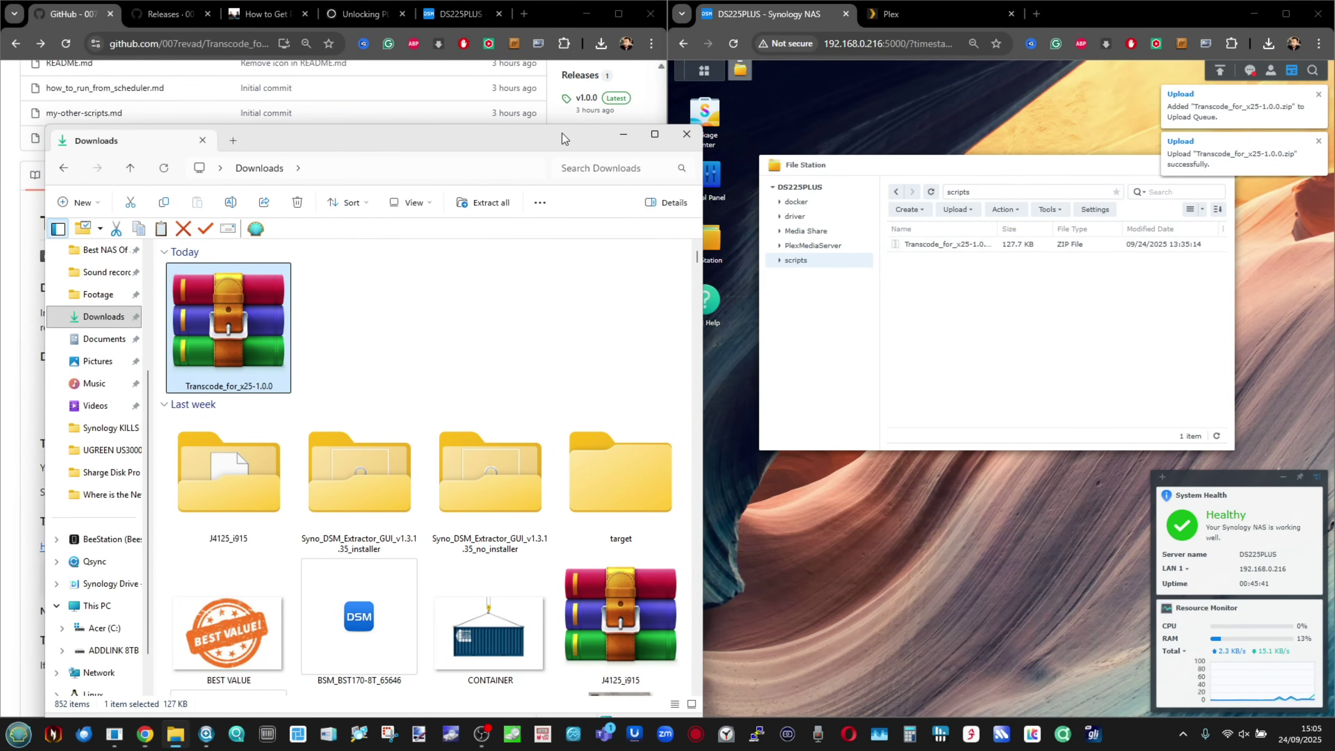
left_click(679, 138)
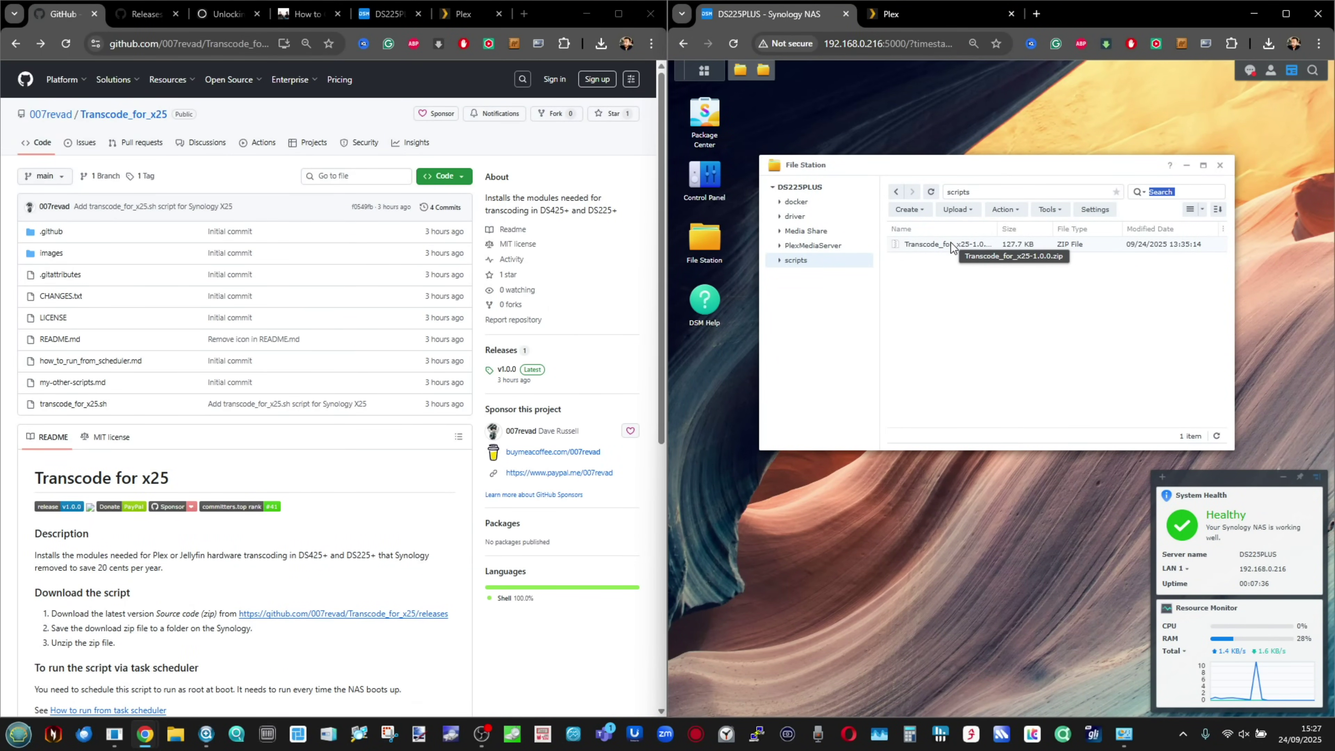
Extract Transcode_for_x25-1.0.0.zip here and open the new folder to find transcode_for_x25.sh
right_click(950, 244)
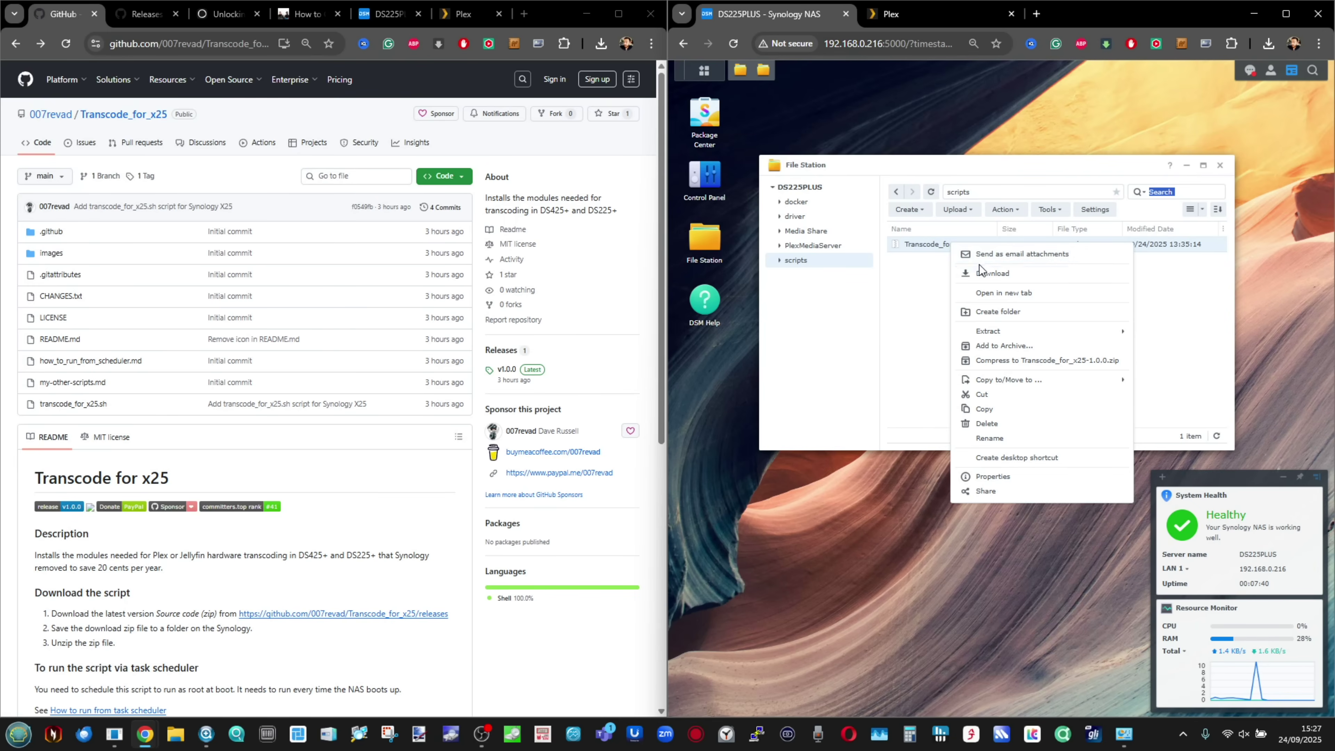
mouse_move(1063, 331)
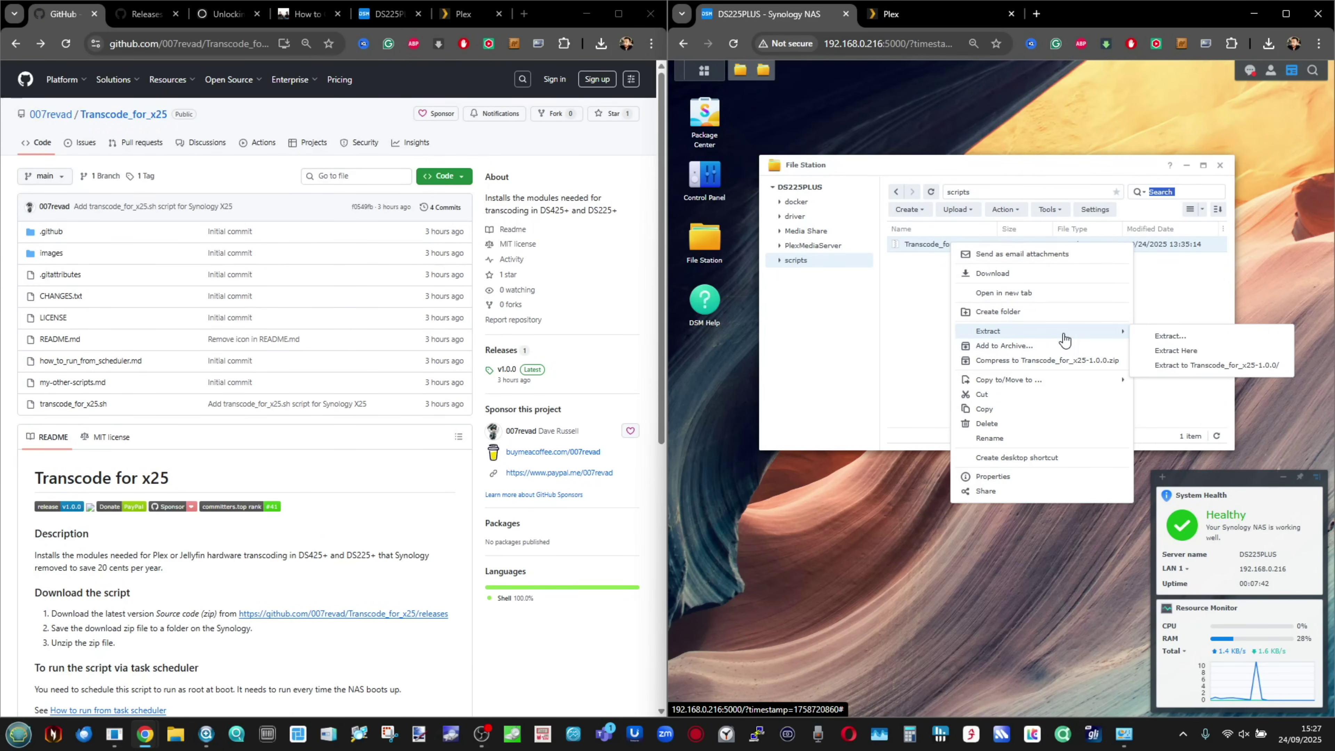
left_click(1173, 351)
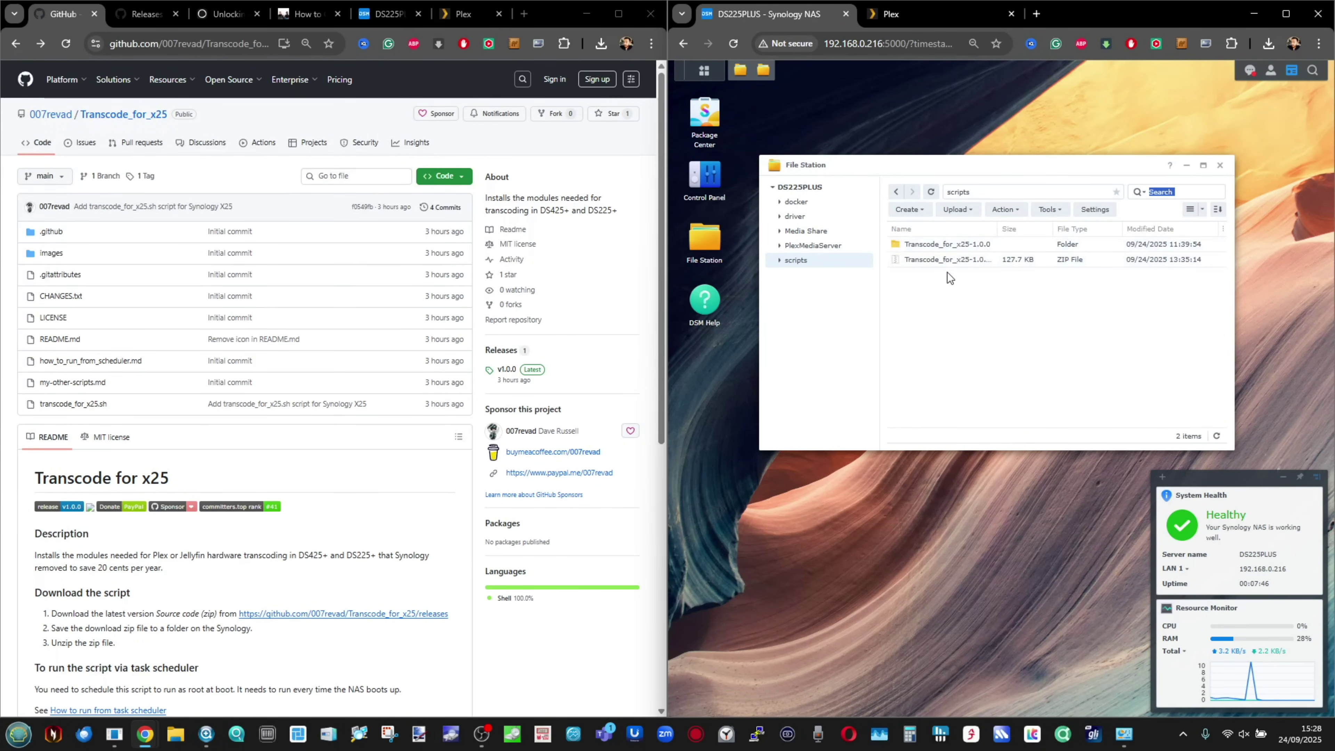
double_click(935, 245)
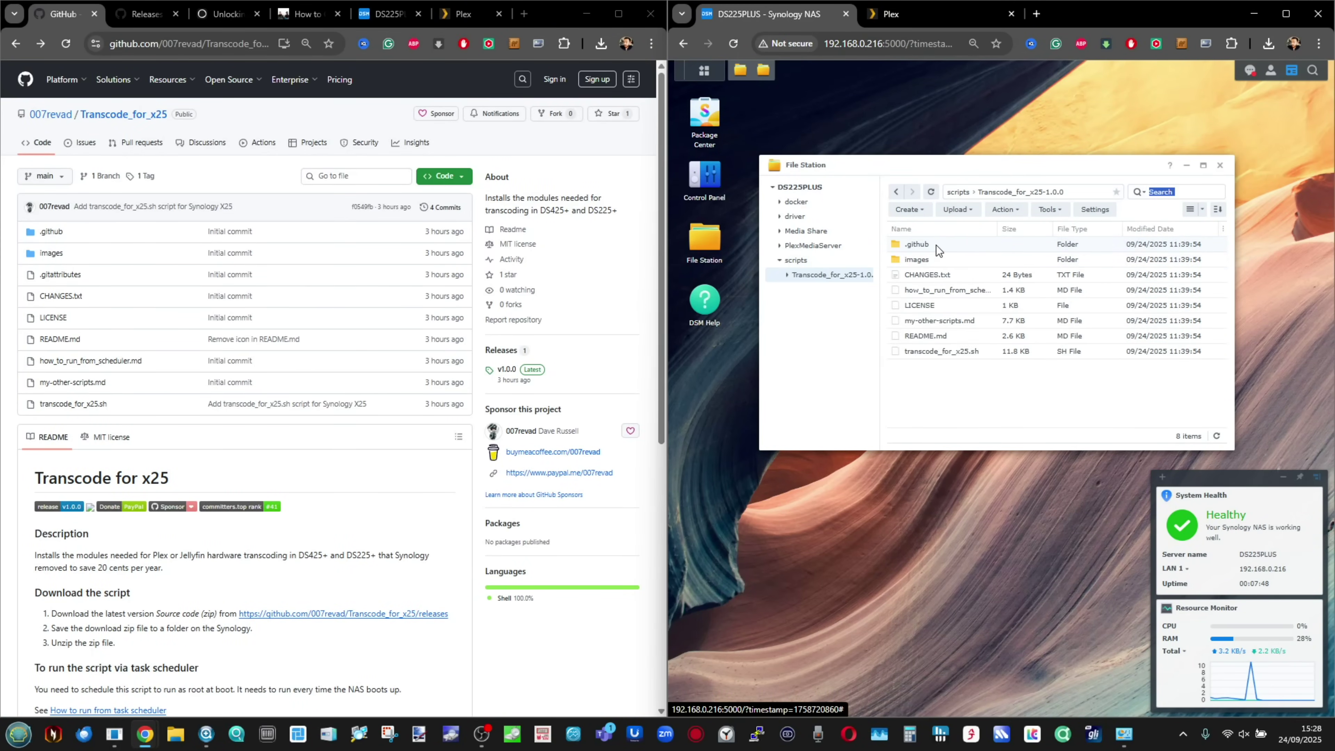
left_click(1007, 352)
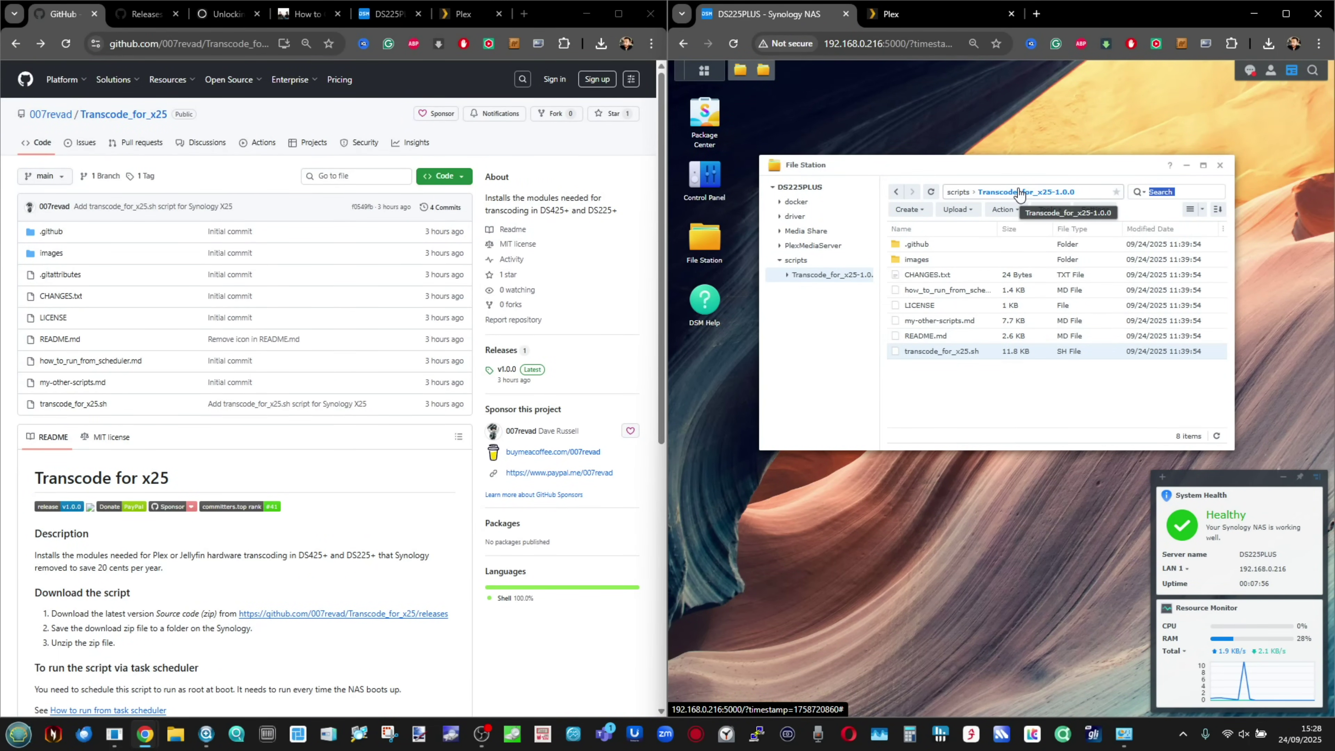
scroll(182, 603, "down", 4)
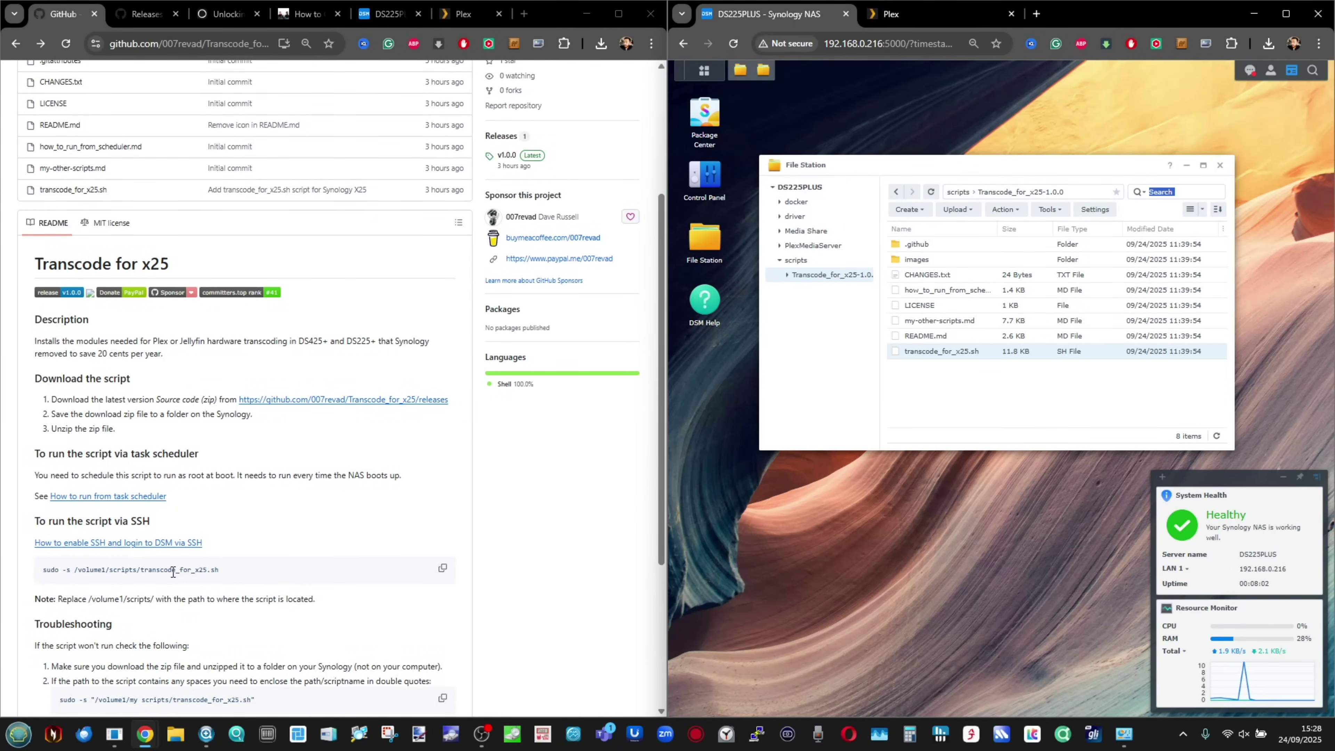
Copy all extracted files up into the scripts folder, overwriting existing ones
key("ctrl+a")
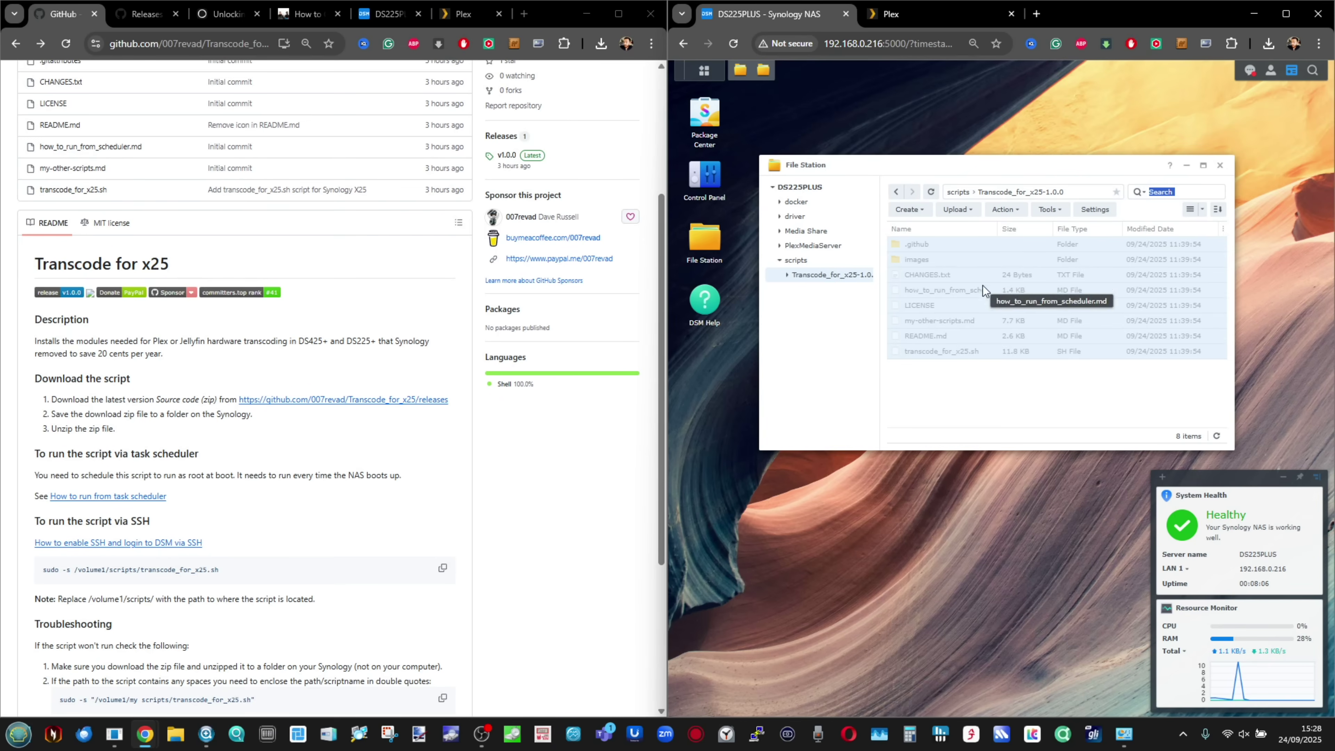
left_click(896, 191)
right_click(949, 310)
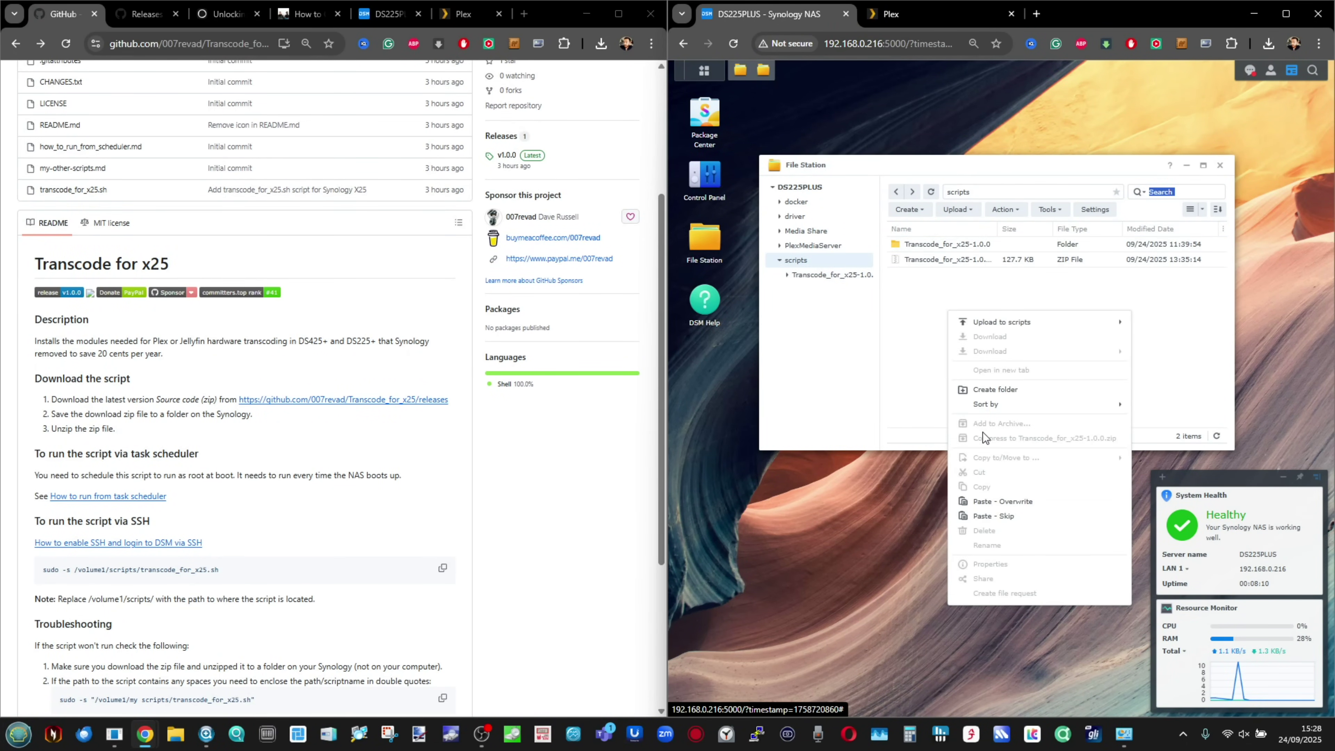
left_click(991, 502)
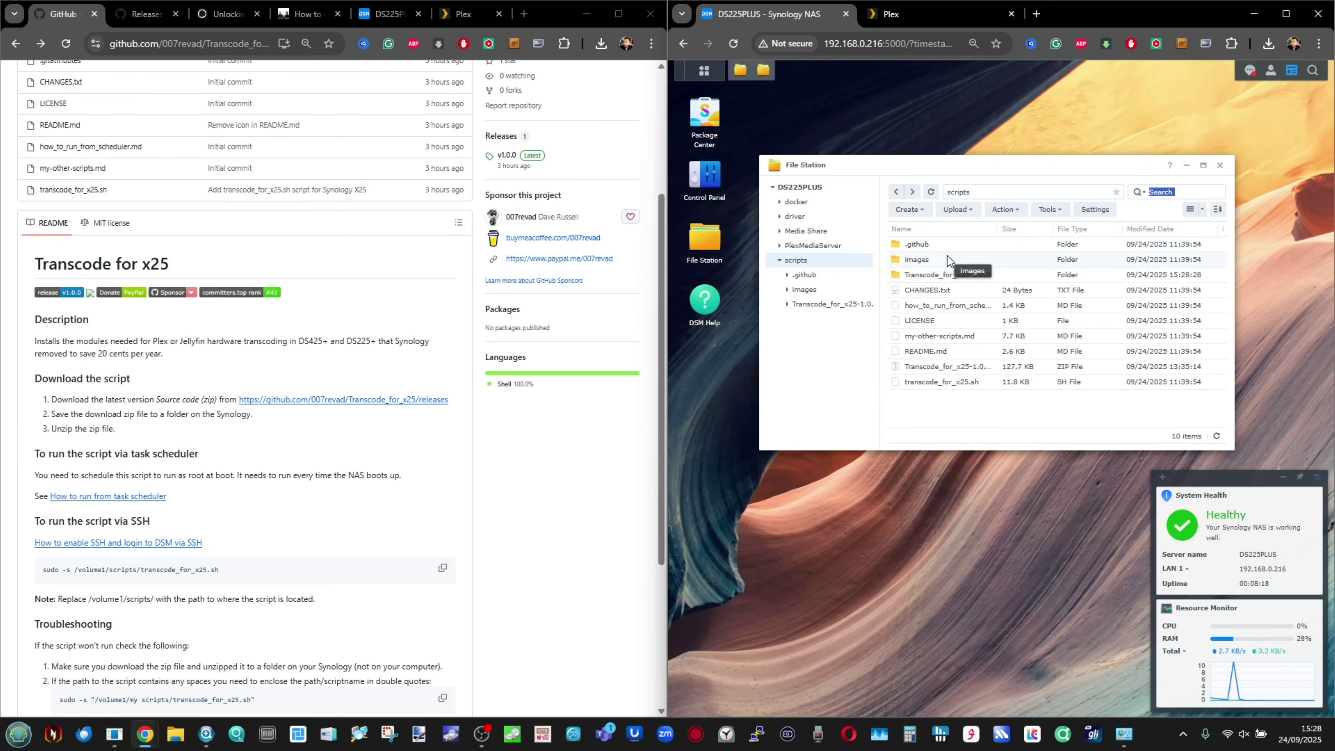
Confirm transcode_for_x25.sh now sits in scripts, clear the selection and minimize File Station
left_click(936, 382)
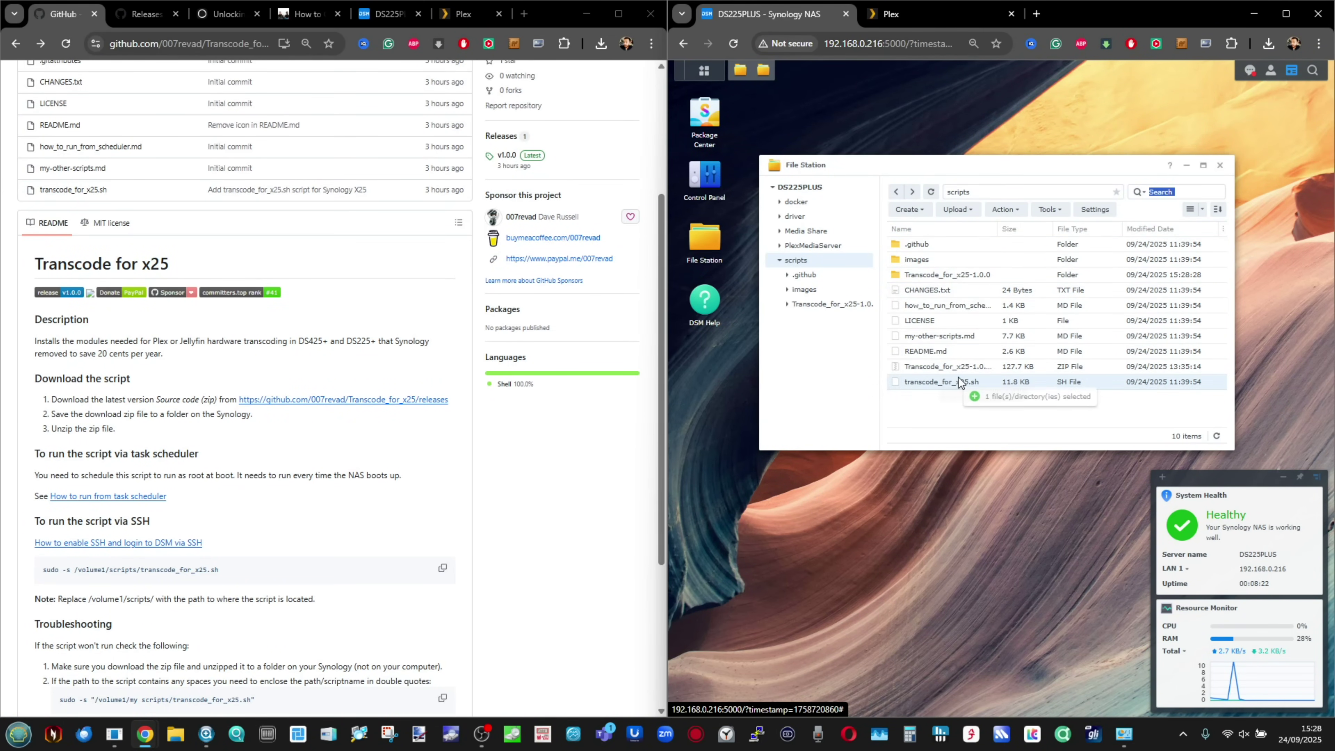
left_click(949, 411)
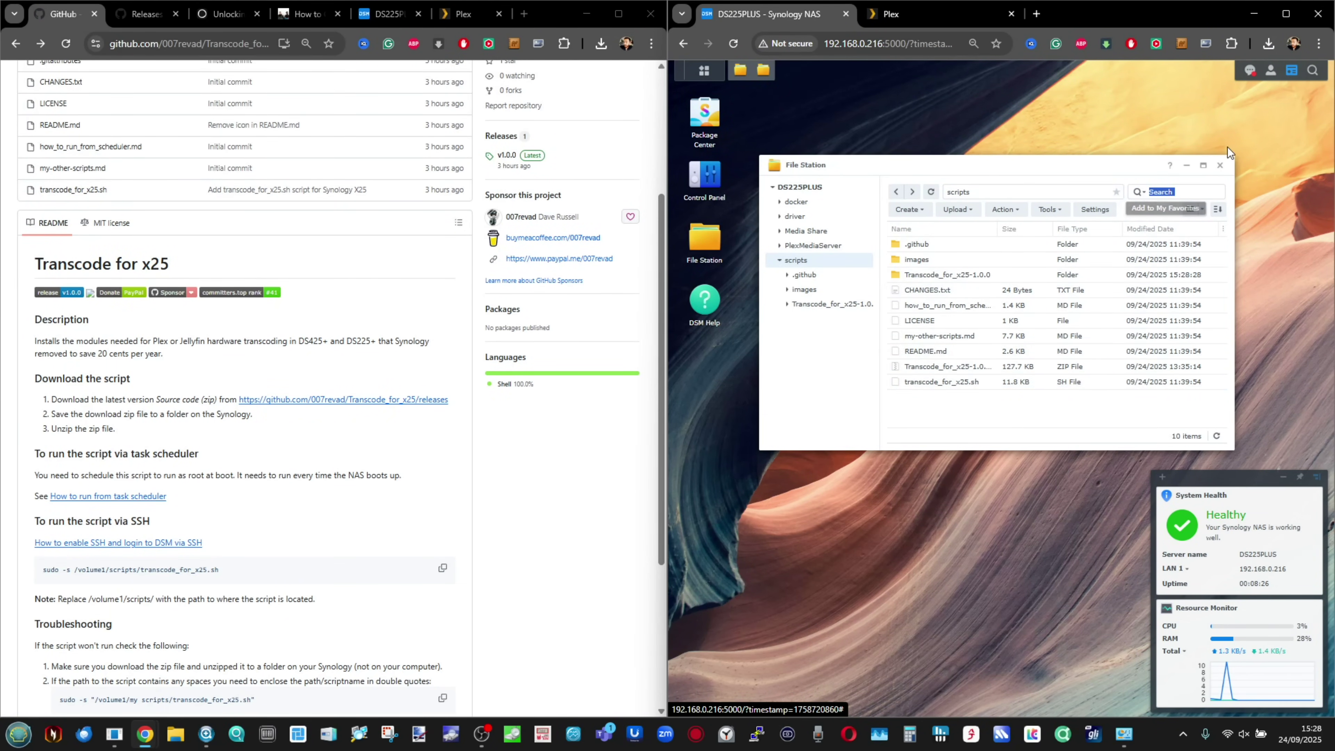
left_click(1187, 165)
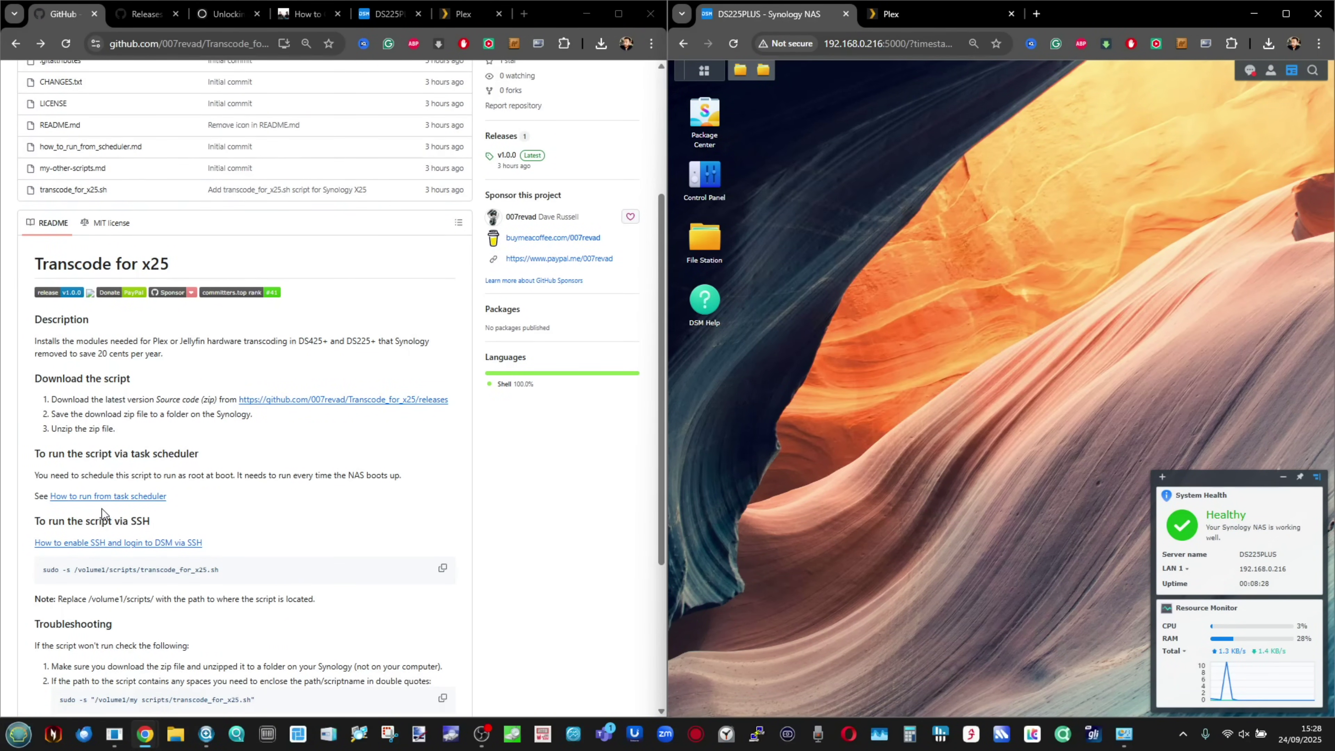
key("ctrl+plus")
key("ctrl+plus")
key("ctrl+plus")
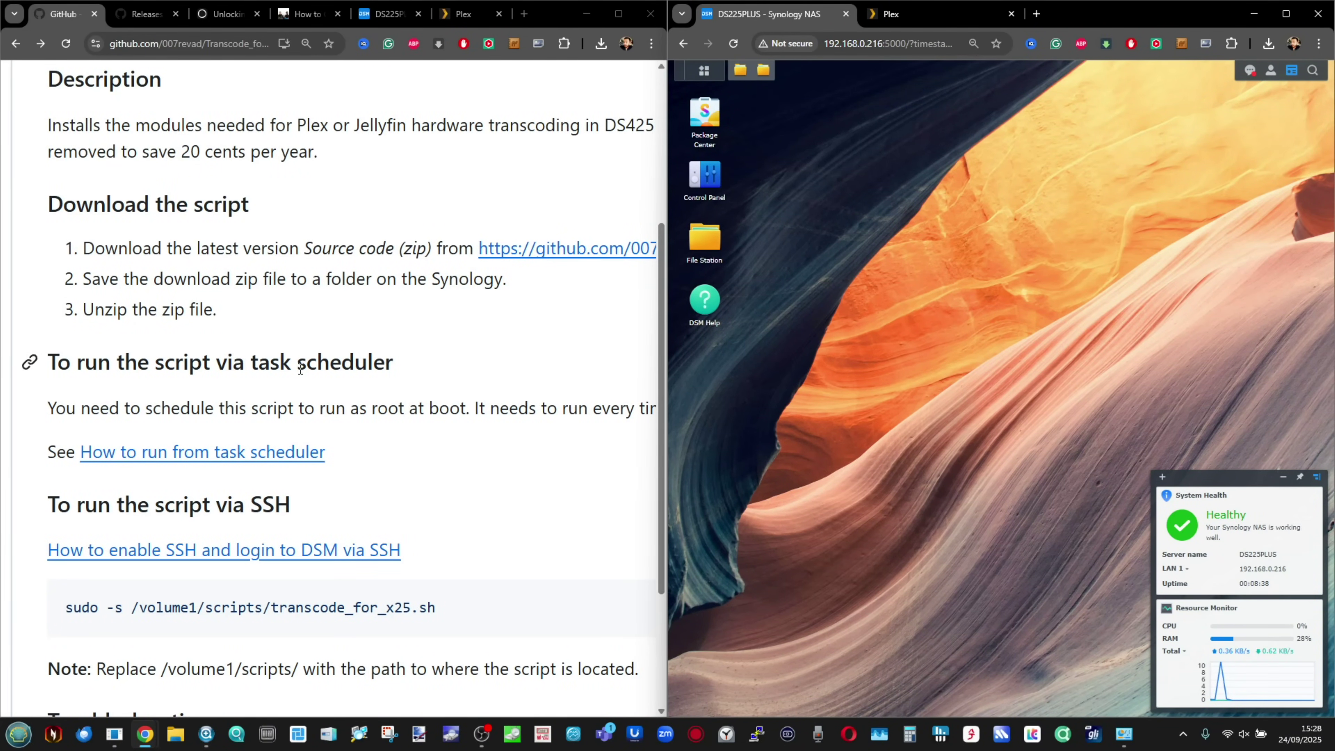
left_click_drag(403, 363, 236, 363)
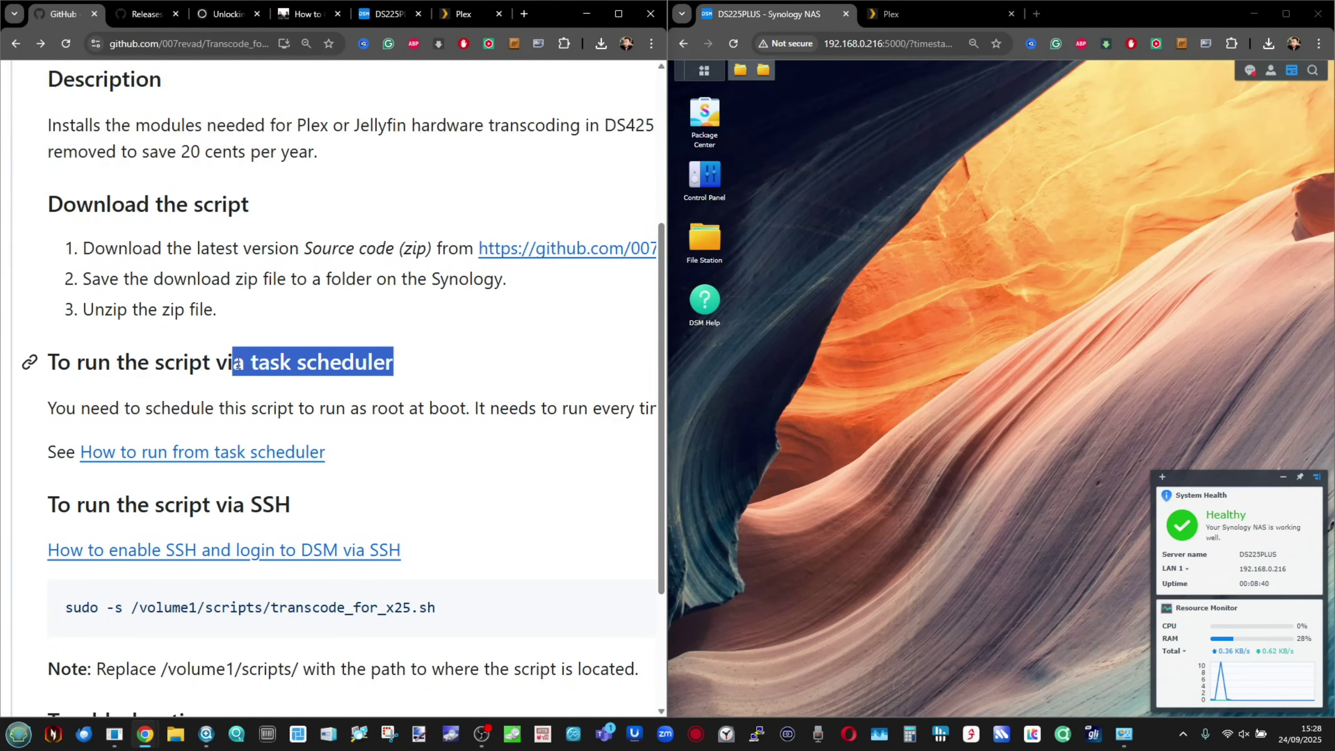
scroll(238, 363, "down", 1)
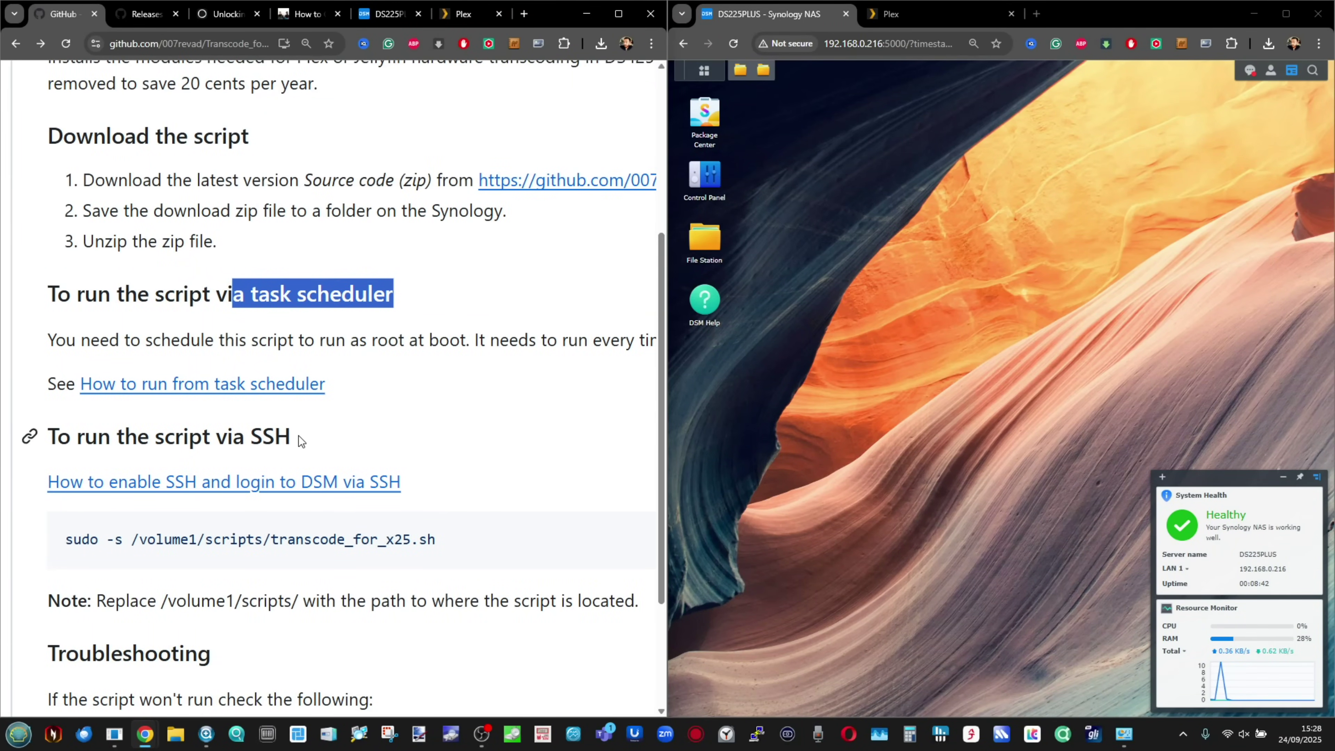
left_click_drag(299, 441, 206, 439)
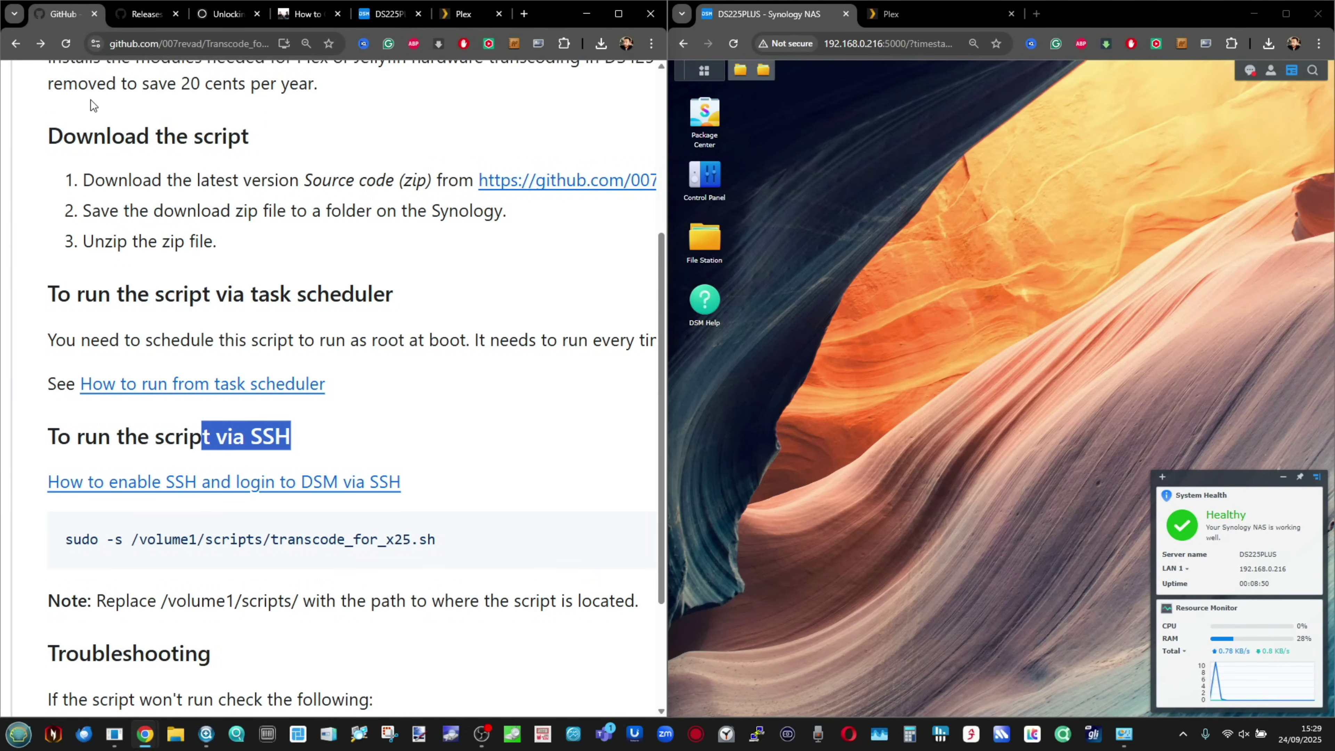
key("ctrl+0")
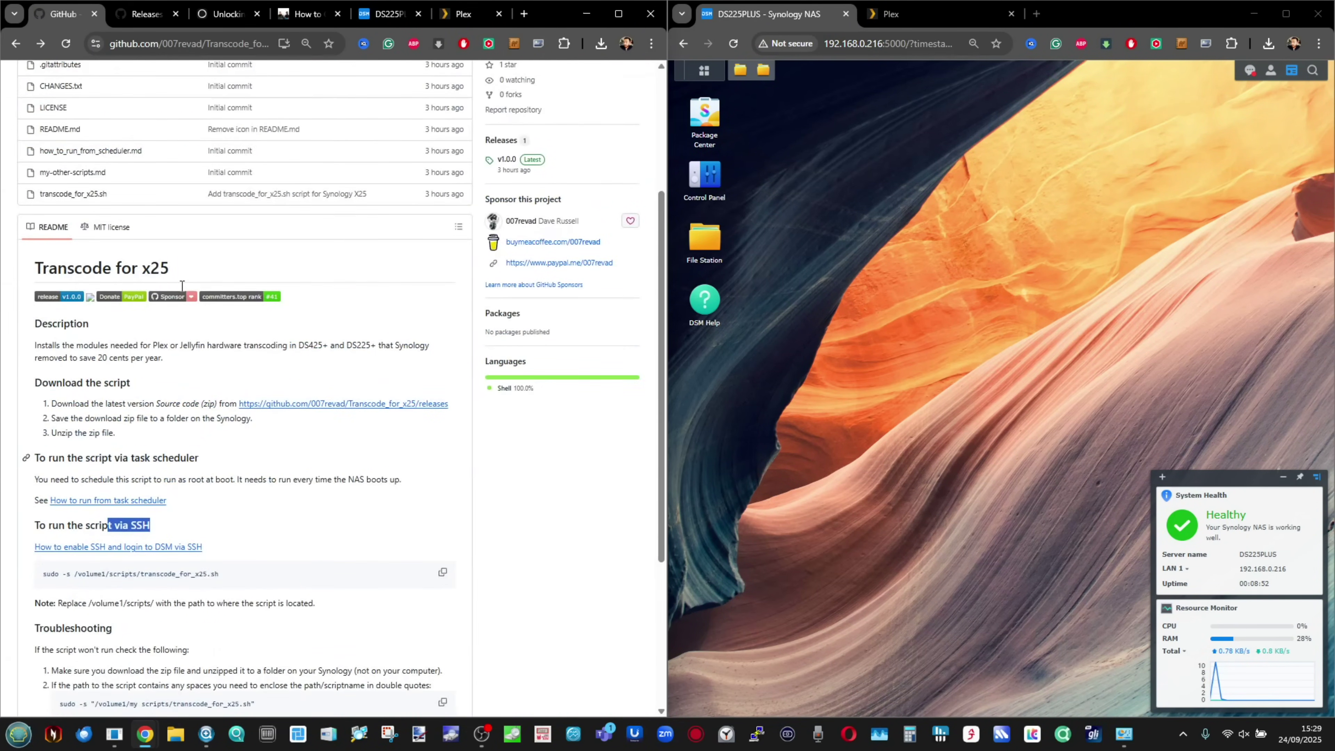
Delete the old synogfx task in Control Panel's Task Scheduler
left_click(717, 176)
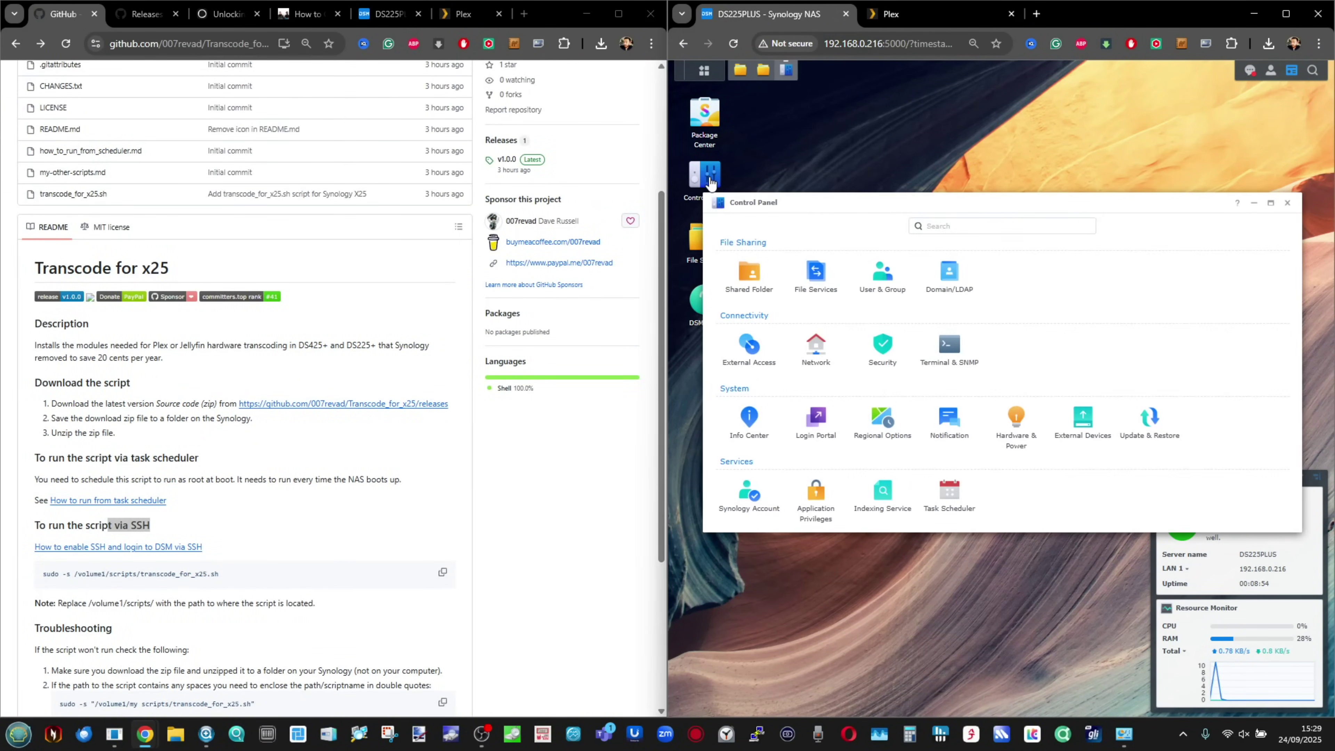
left_click(944, 506)
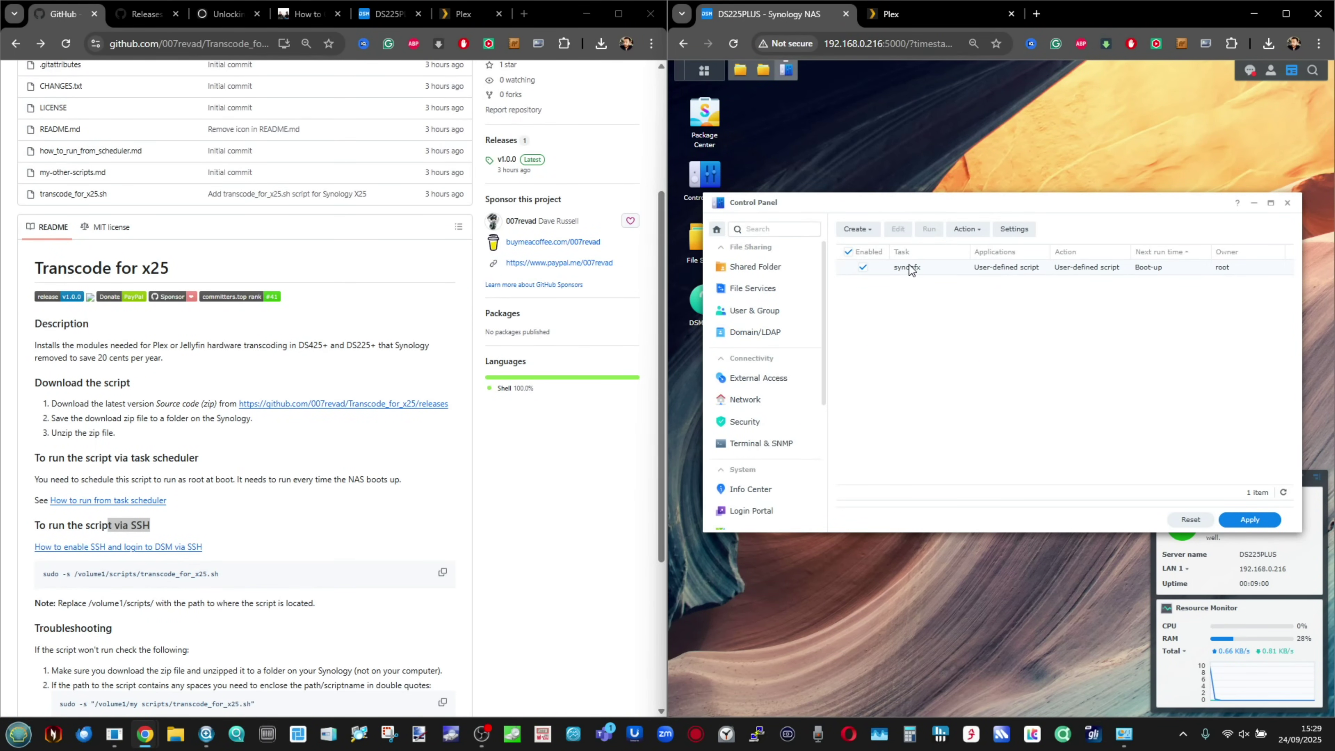
right_click(908, 266)
left_click(921, 290)
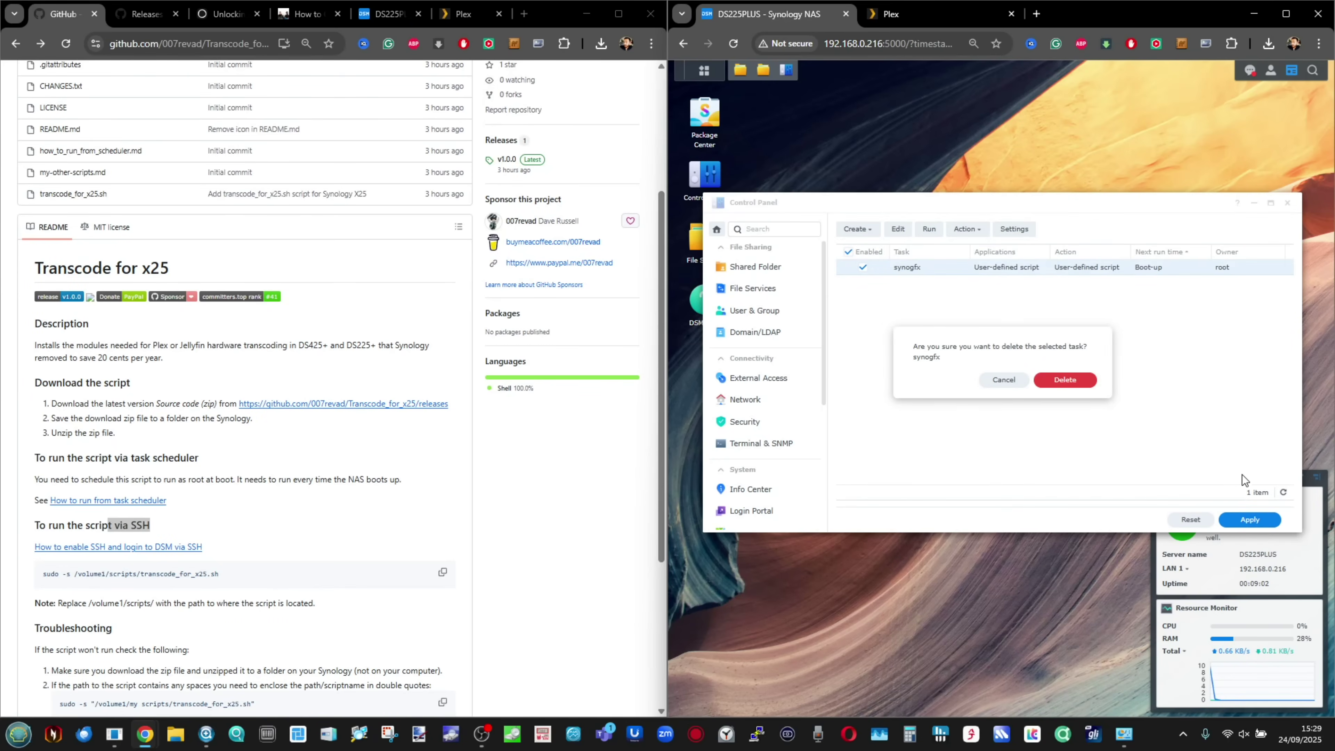
left_click(1052, 382)
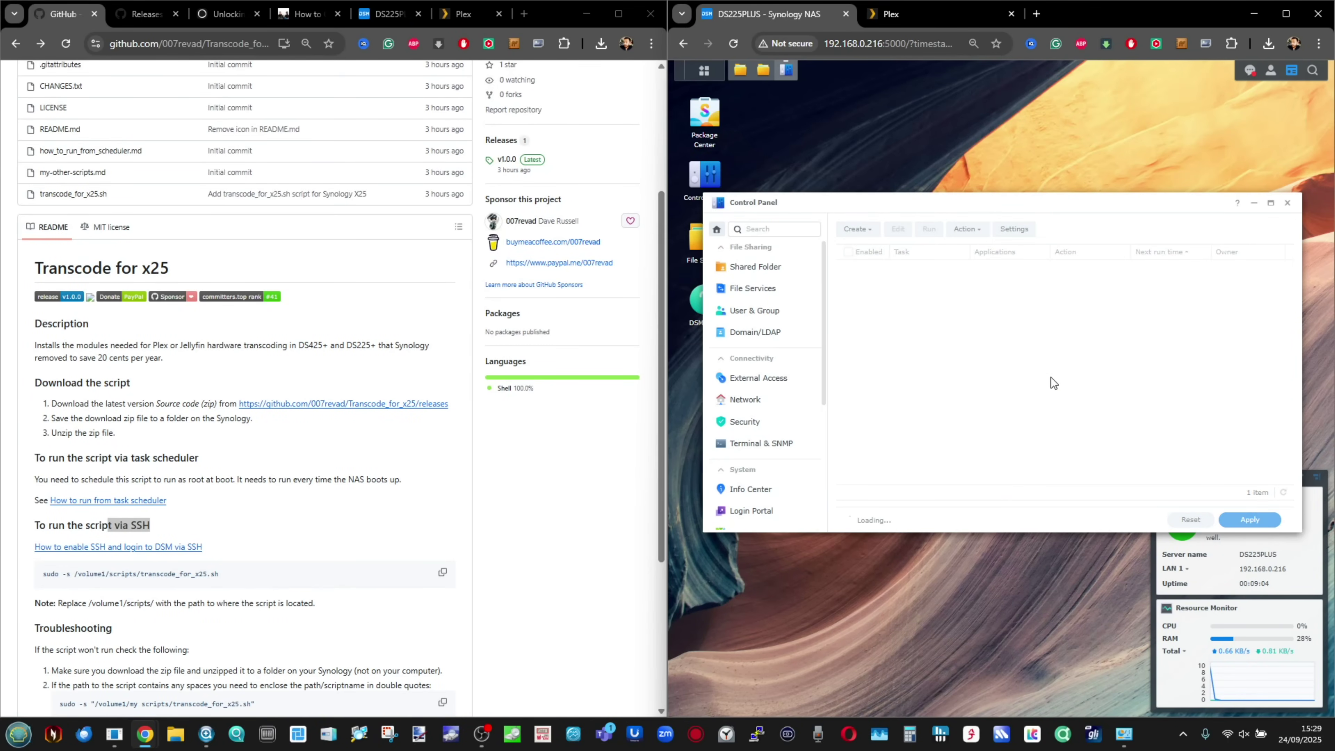
Create a new triggered user-defined script task named synogfx, running as root at Boot-up
left_click(852, 231)
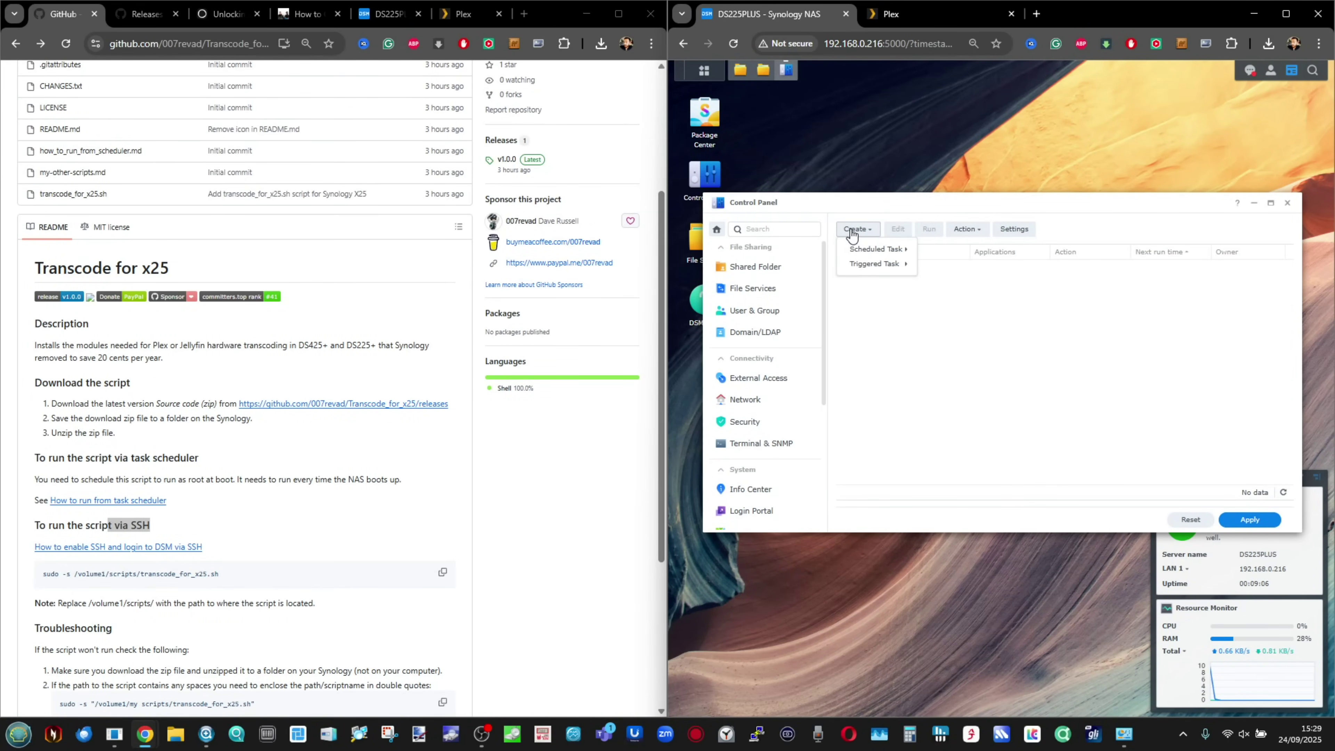
mouse_move(870, 266)
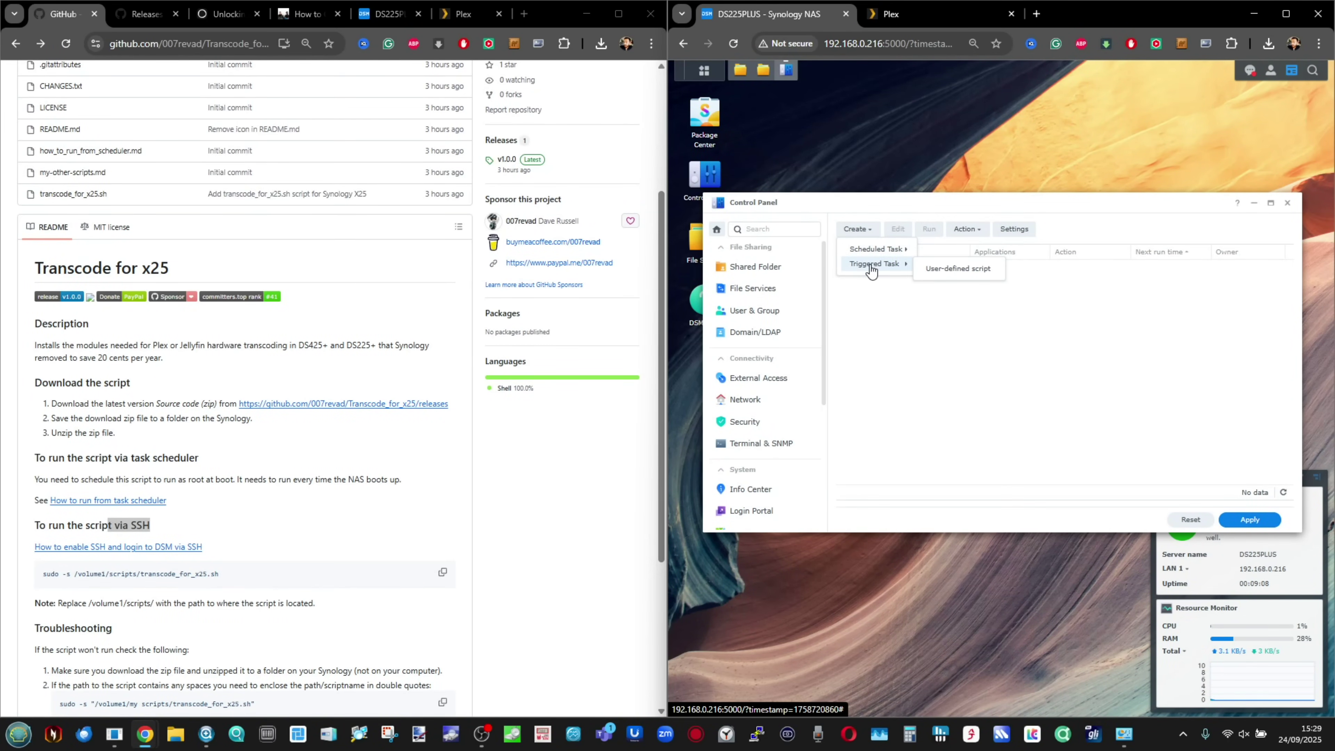
scroll(892, 269, "up", 5)
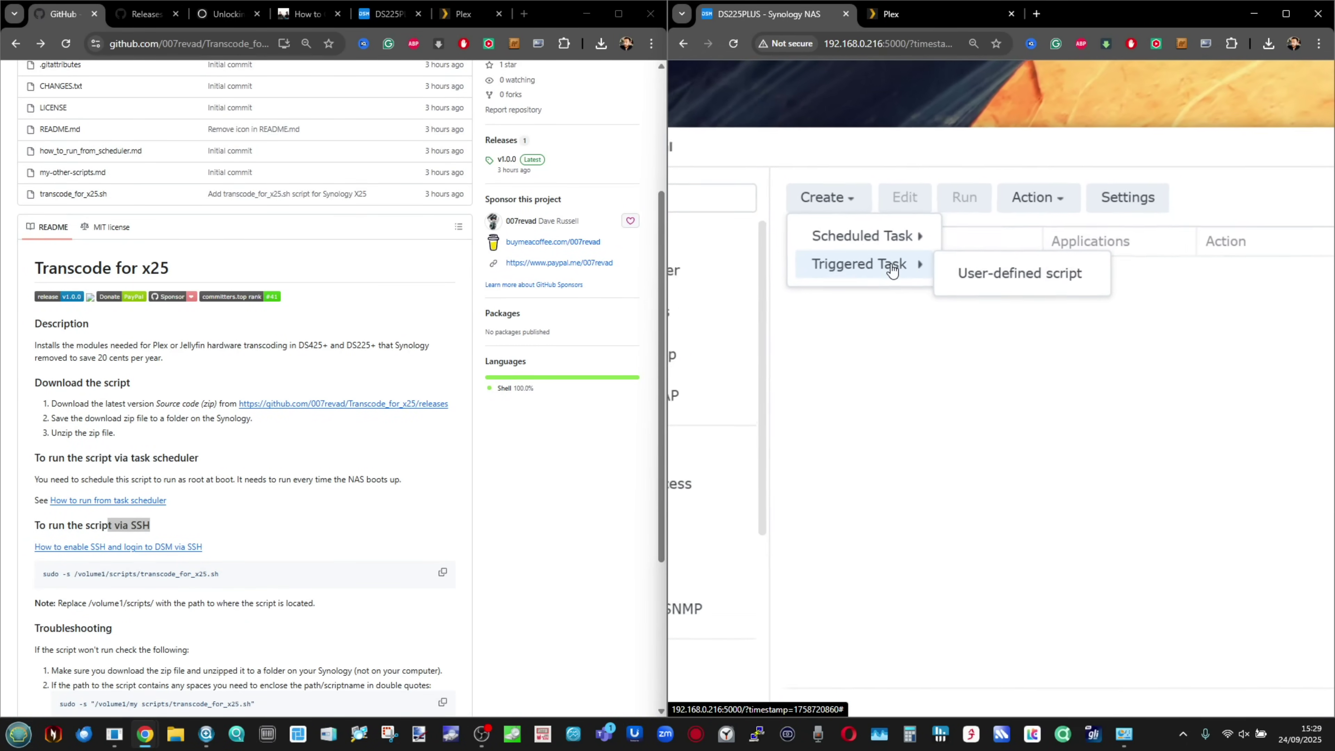
scroll(892, 270, "down", 5)
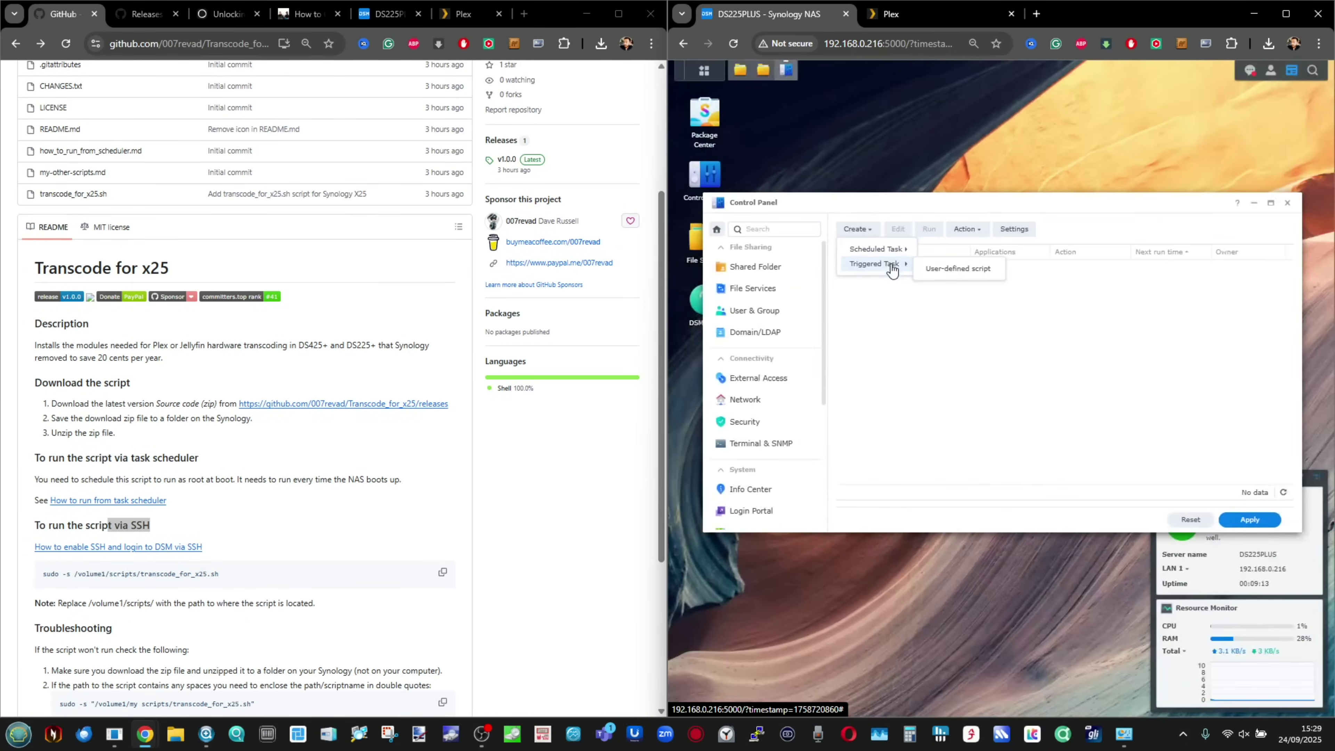
left_click(959, 270)
left_click(992, 296)
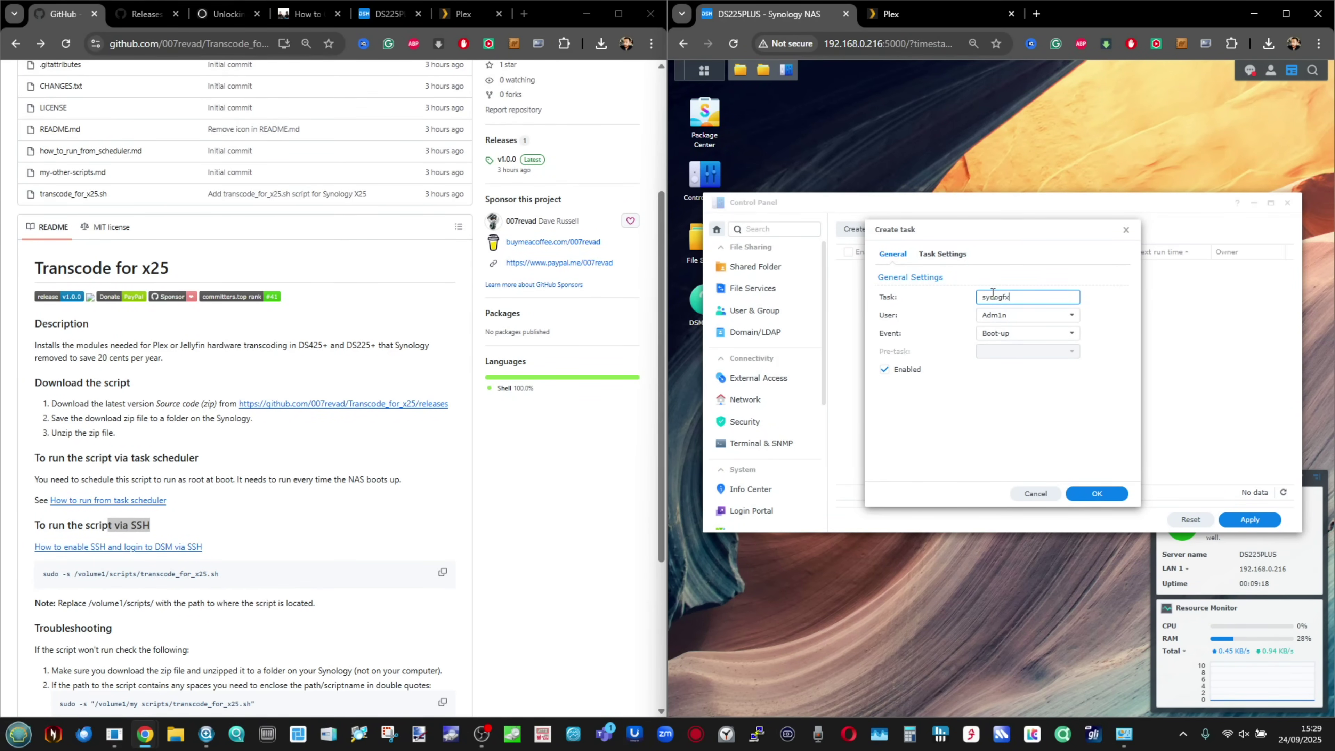
left_click(997, 316)
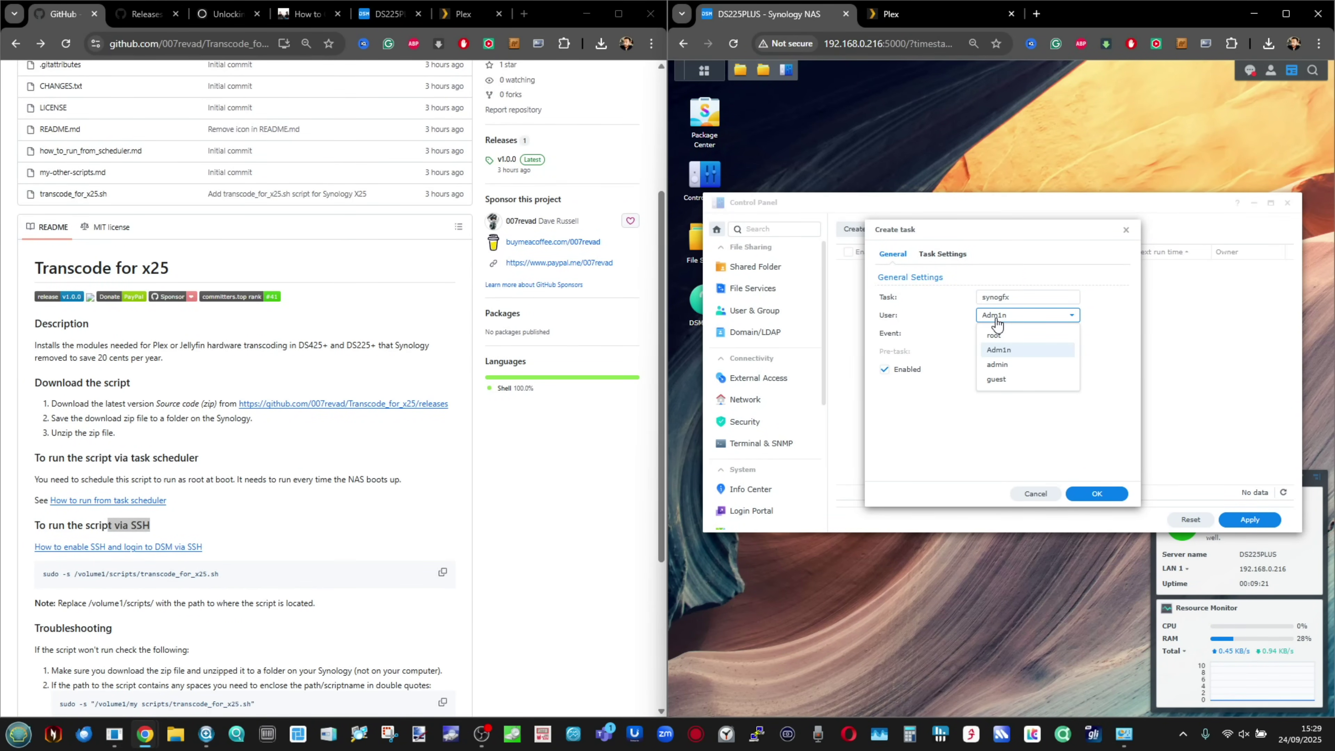
left_click(996, 337)
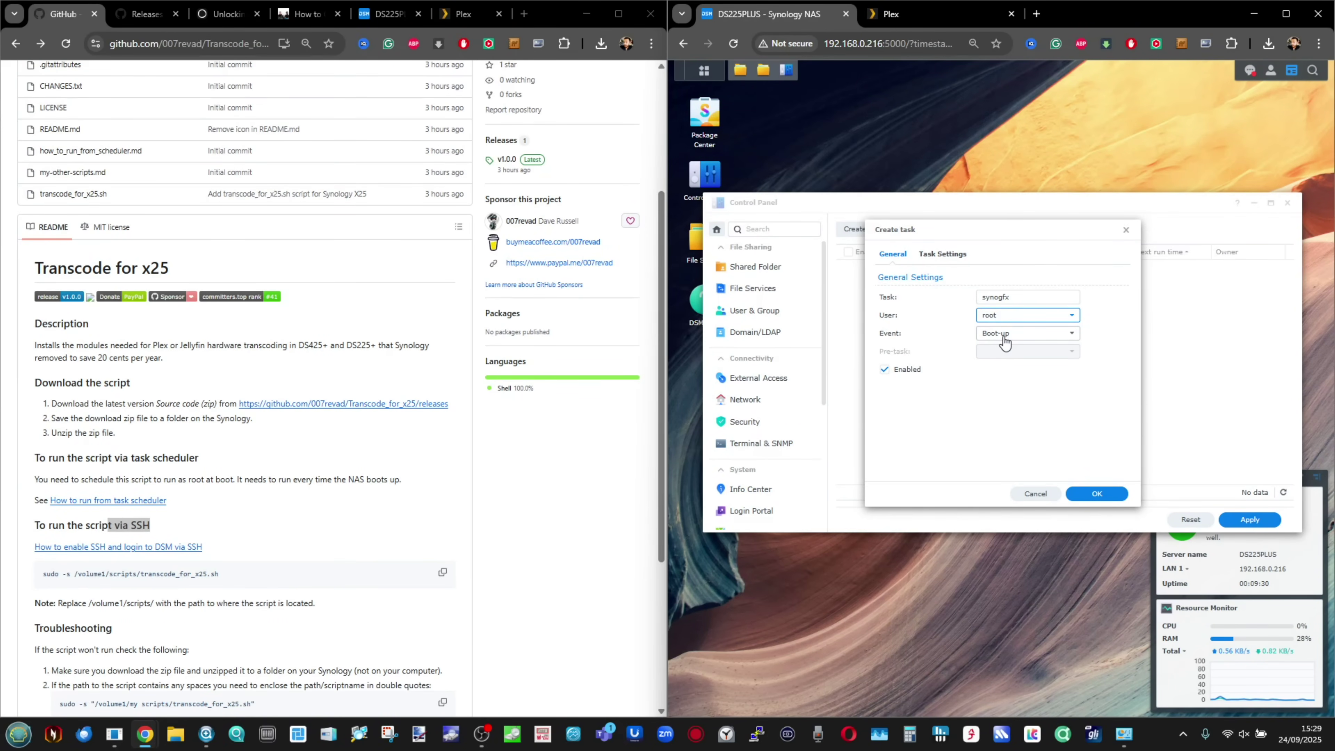
Paste /volume1/scripts/transcode_for_x25.sh into the task's user-defined script box
left_click(944, 255)
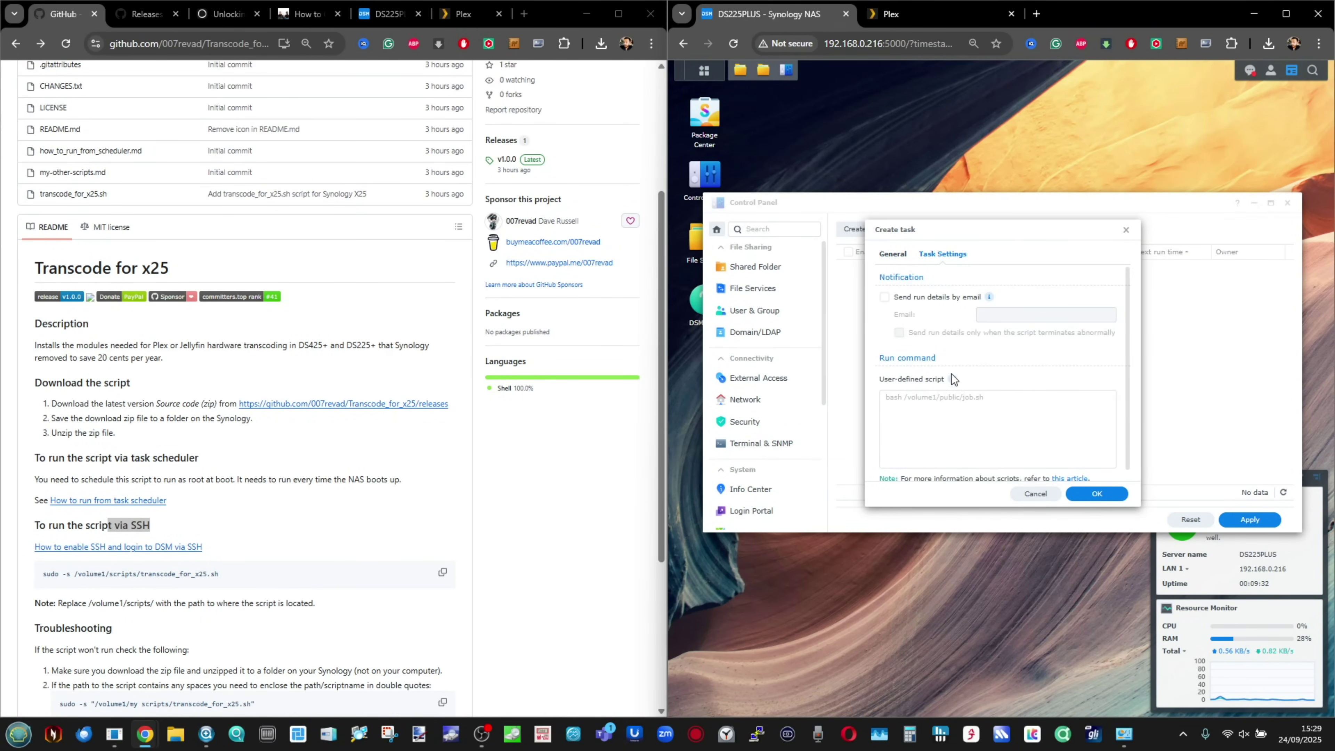
right_click(952, 416)
left_click(1035, 214)
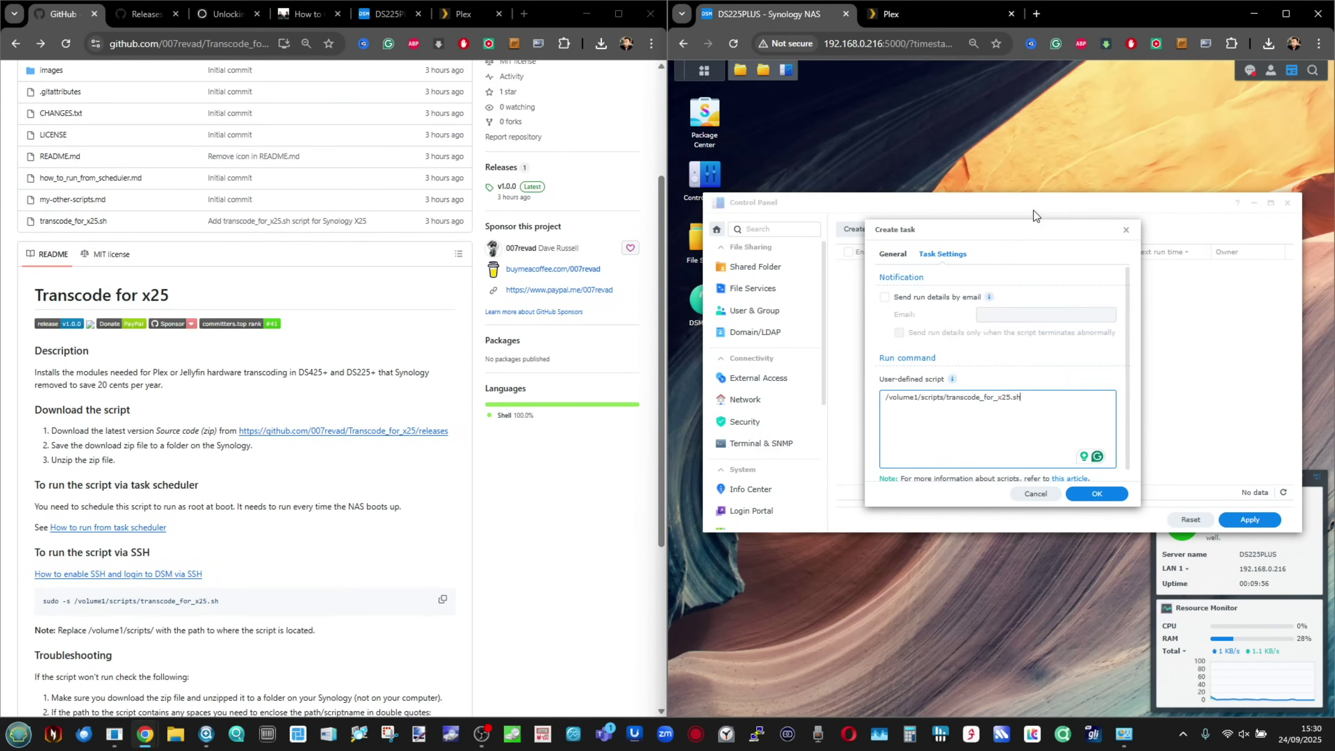
scroll(979, 413, "up", 3)
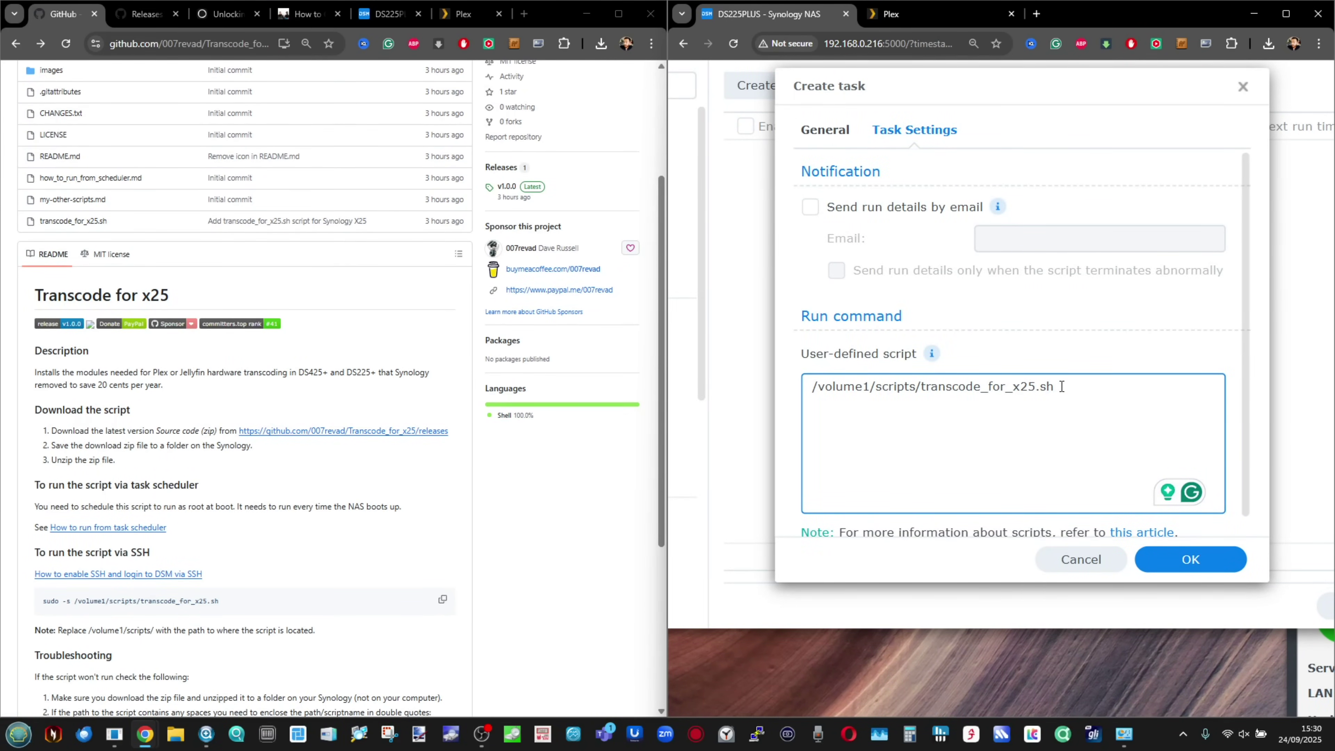
scroll(1062, 386, "down", 3)
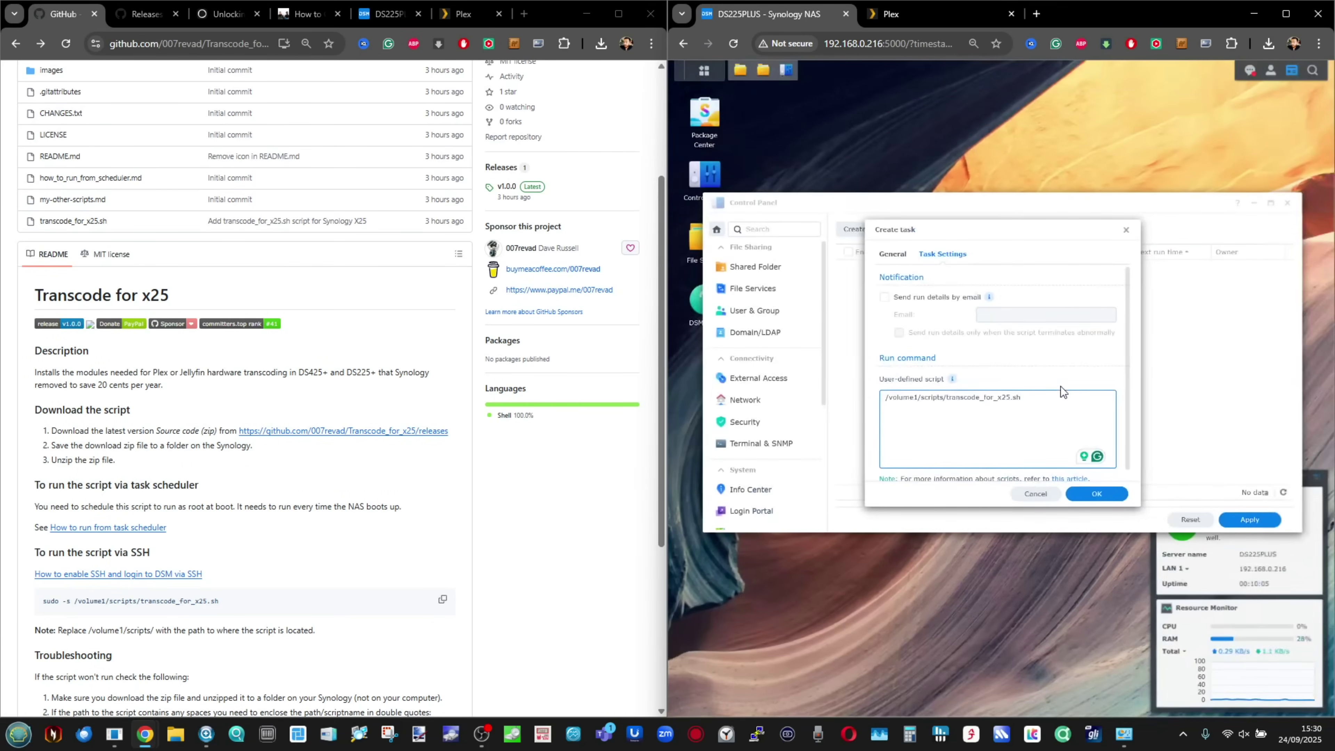
Open transcode_for_x25.sh's Properties in File Station and check its location /volume1/scripts
left_click(764, 73)
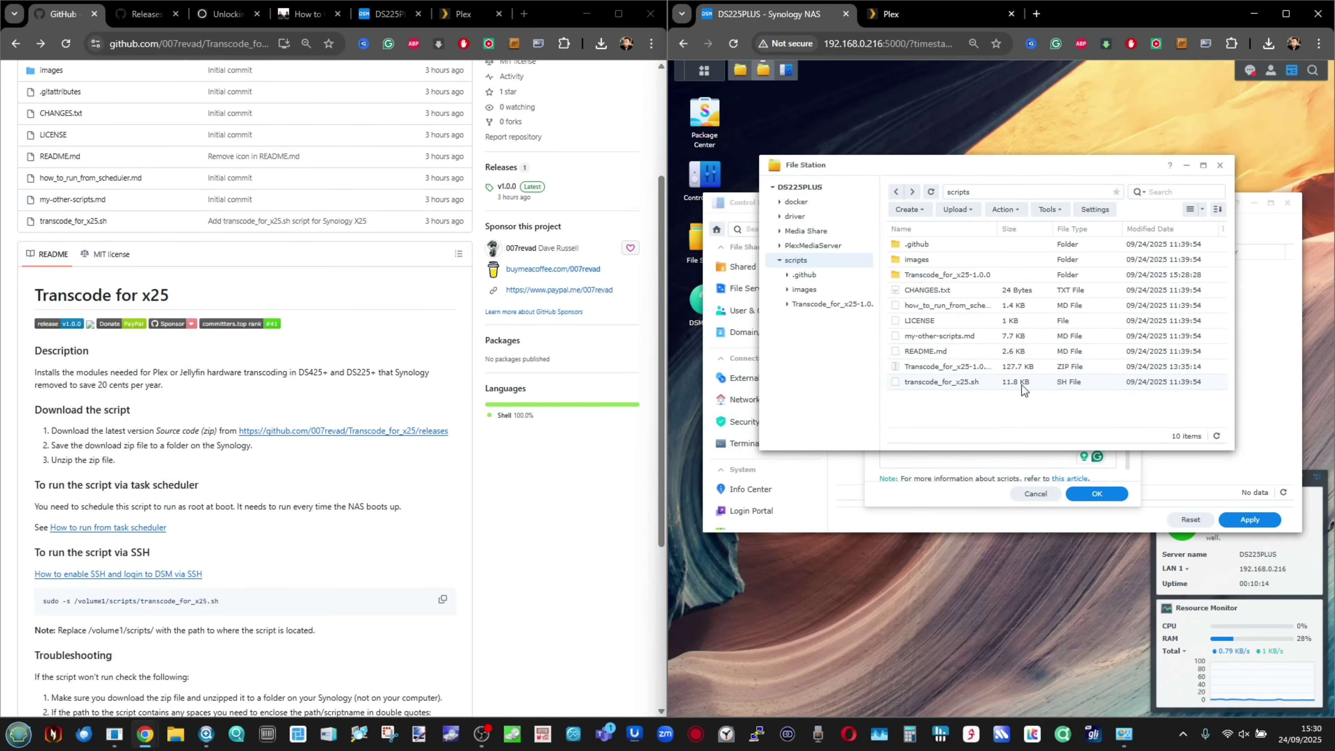
right_click(976, 381)
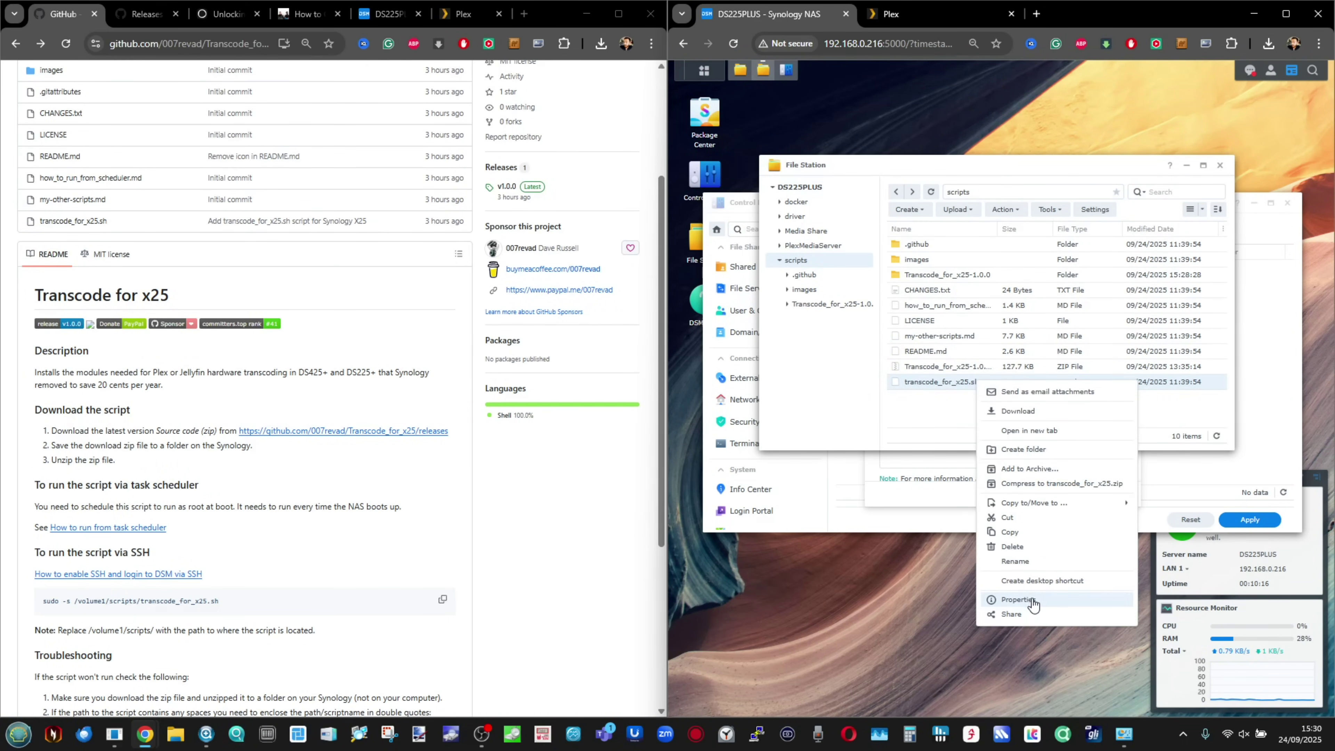
left_click(1018, 599)
left_click_drag(1065, 331, 916, 339)
double_click(942, 333)
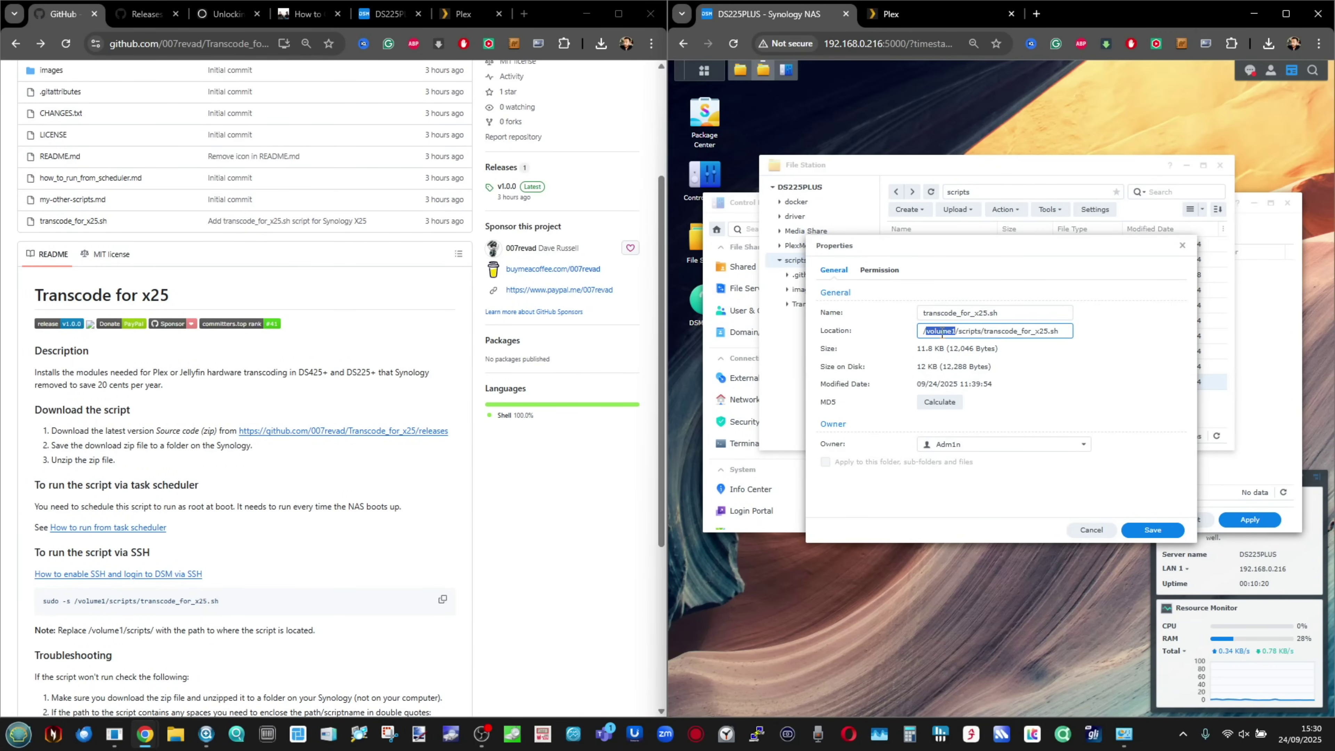
double_click(972, 331)
Read the README's advice on quoting paths with spaces, then cancel the file Properties dialog
scroll(254, 472, "down", 5)
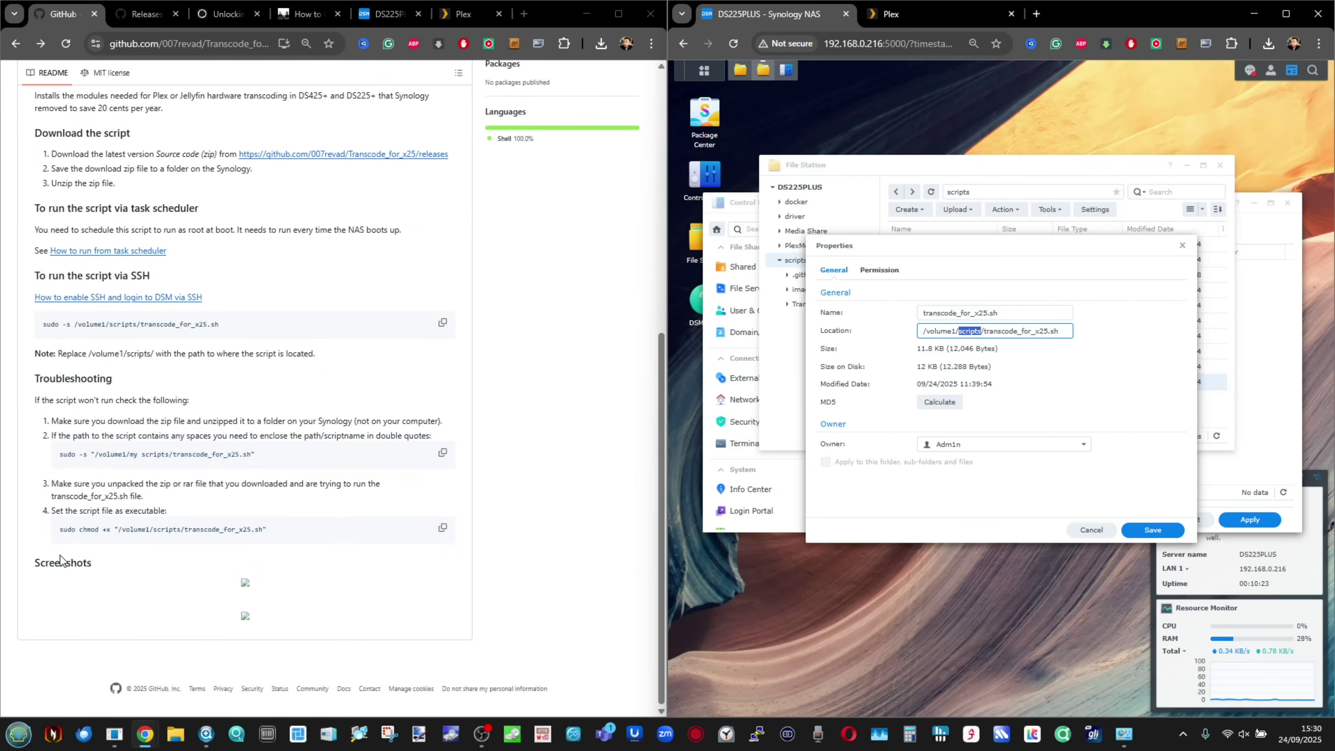
scroll(60, 555, "up", 3)
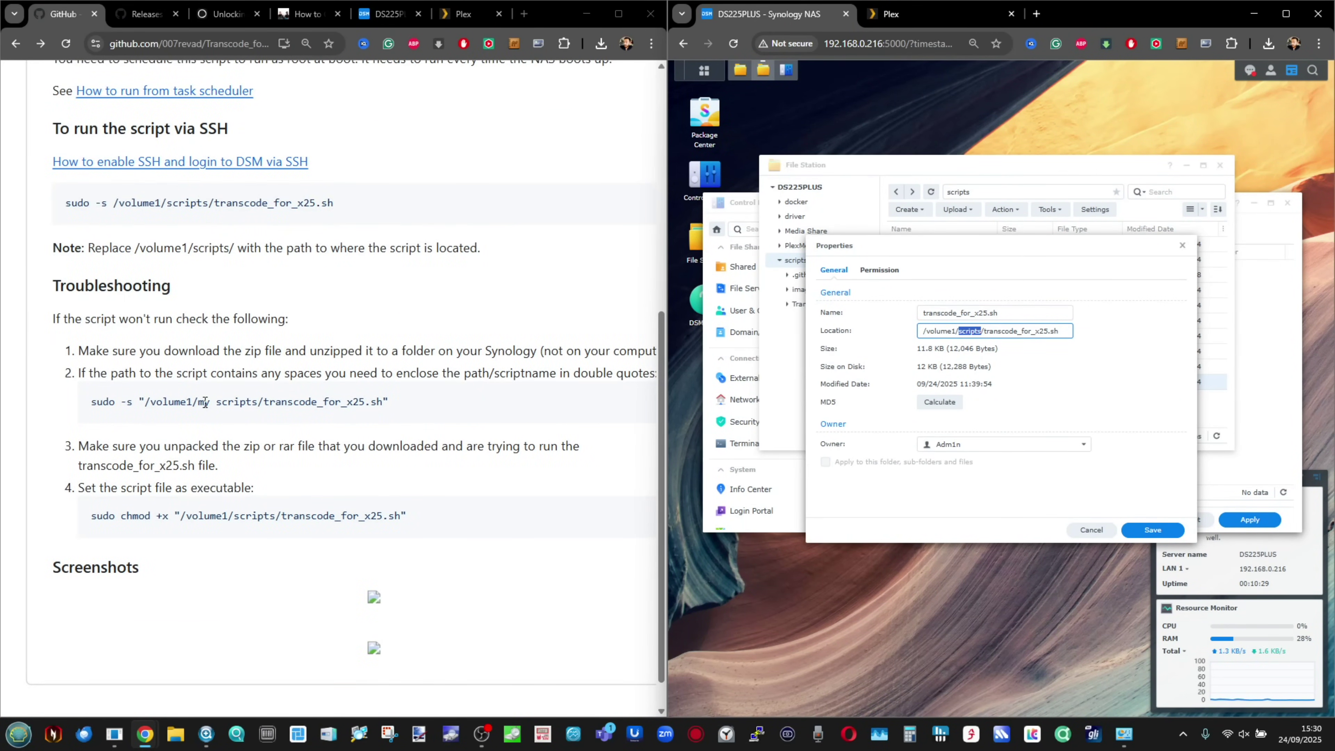
mouse_move(205, 402)
left_mouse_down()
mouse_move(241, 402)
mouse_move(220, 403)
left_mouse_up()
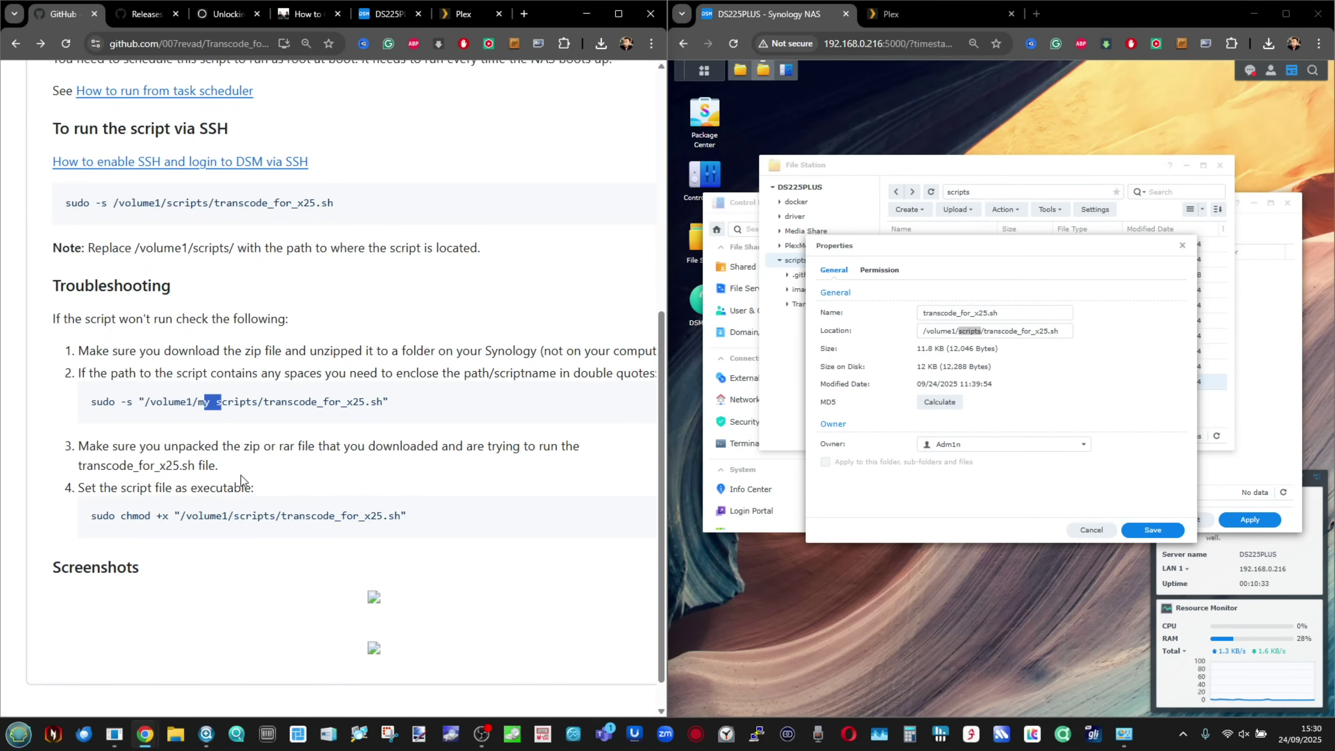
key("ctrl+minus")
key("ctrl+minus")
key("ctrl+plus")
key("ctrl+plus")
key("ctrl+plus")
key("ctrl+plus")
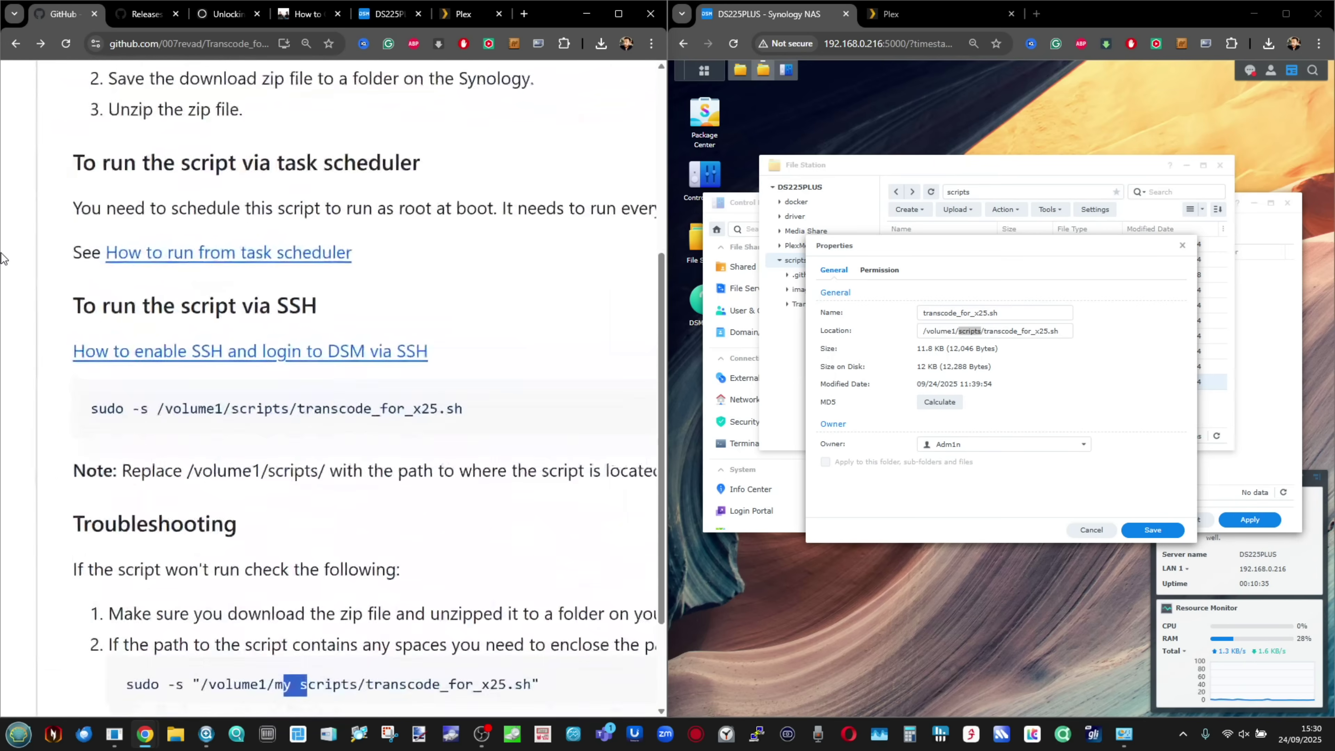
key("ctrl+plus")
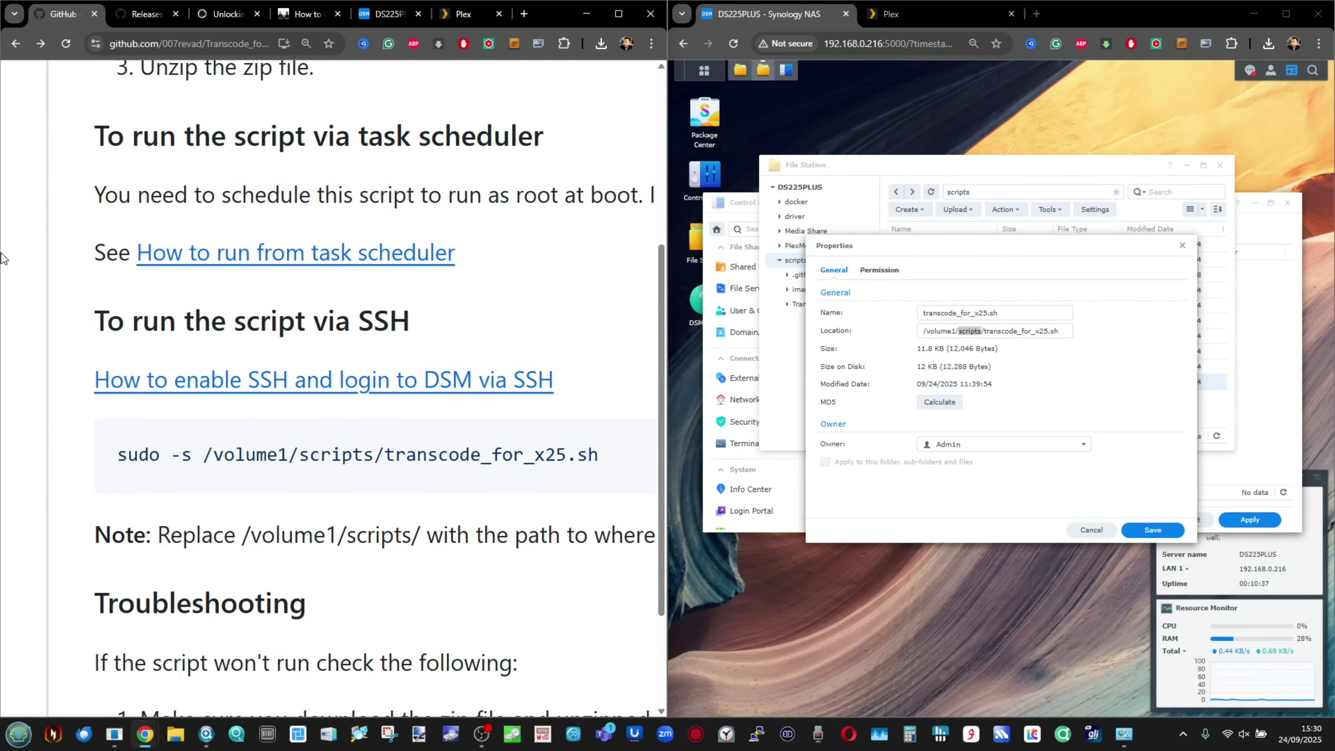
key("ctrl+0")
scroll(266, 312, "up", 8)
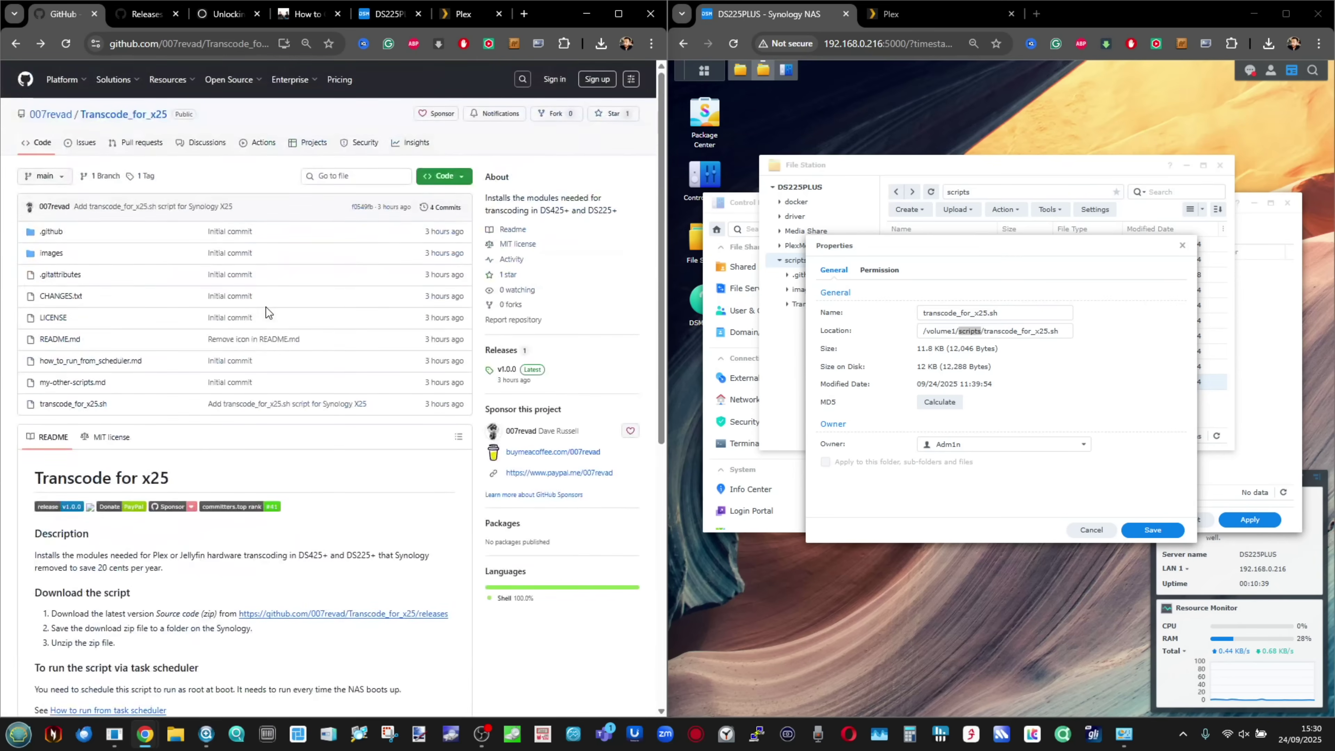
left_click(1092, 530)
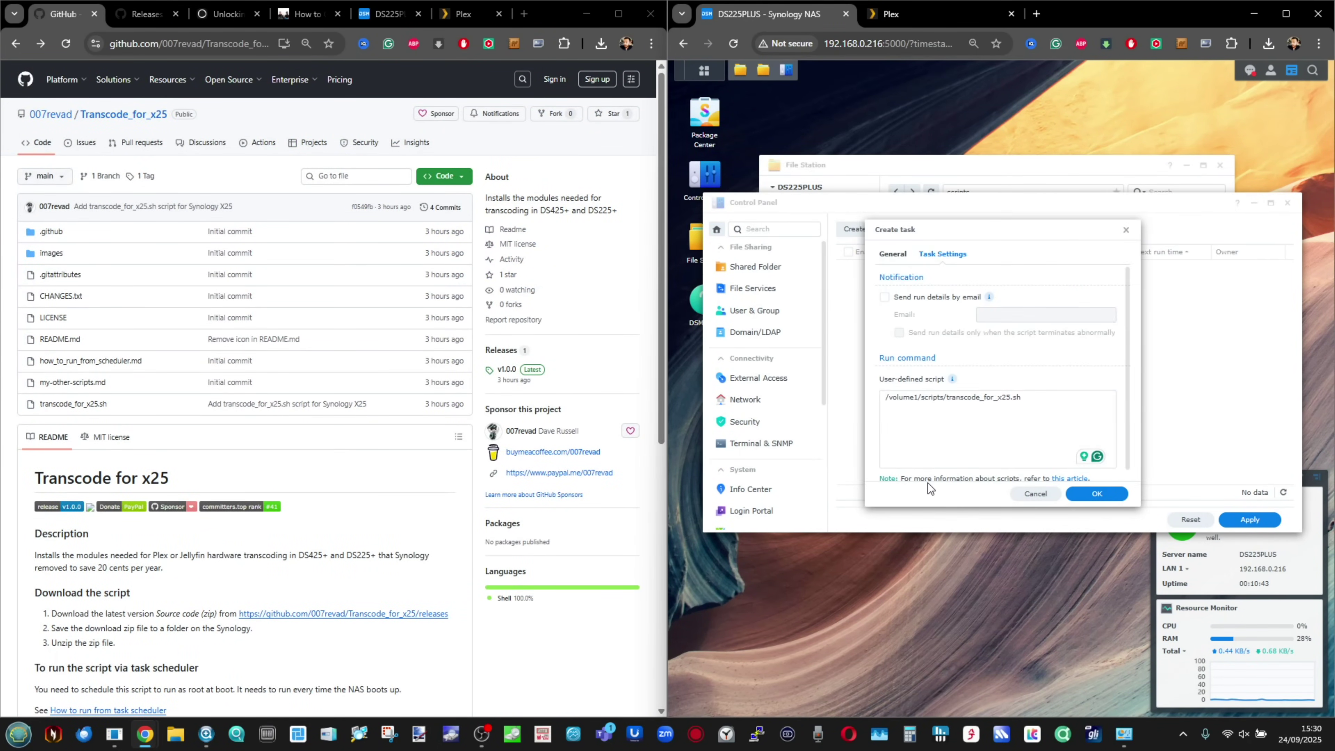
Save the synogfx task with script /volume1/scripts/transcode_for_x25.sh, triggering the root-permission warning
left_click(927, 483)
left_click_drag(1033, 403, 860, 396)
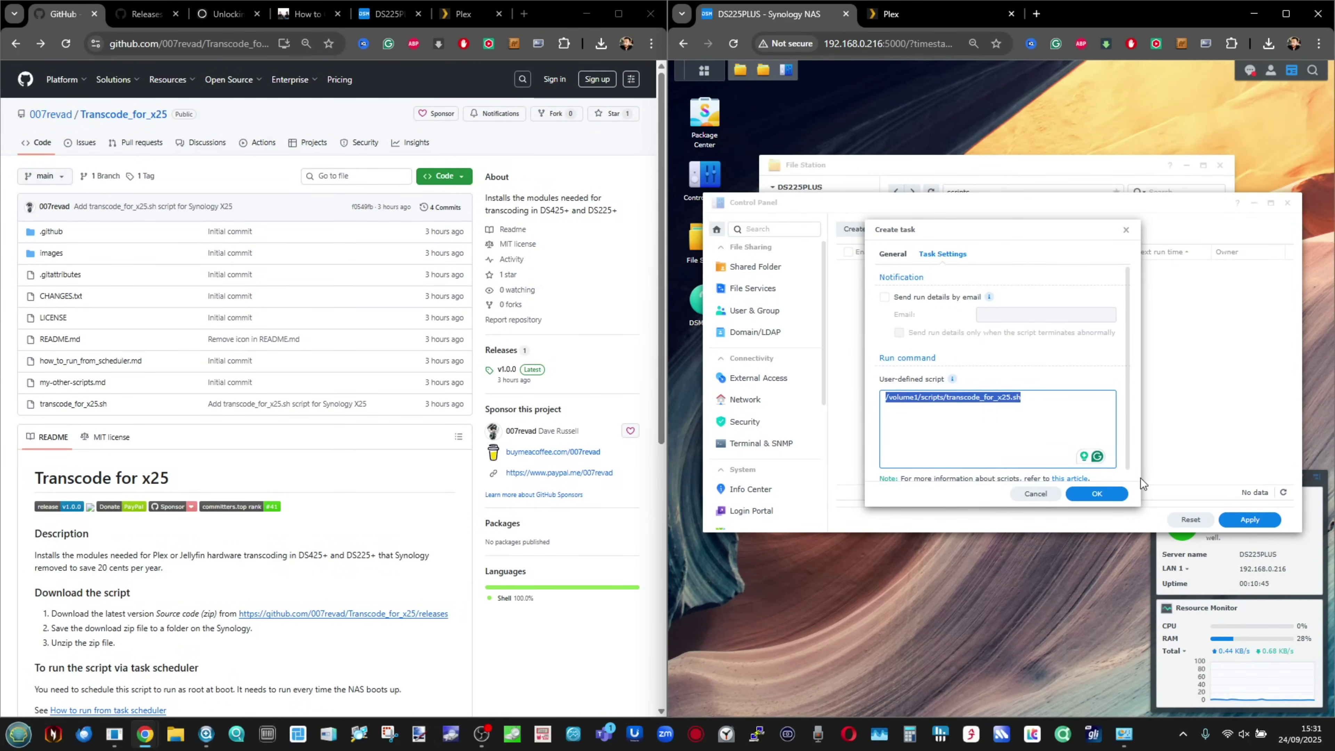
left_click(1096, 493)
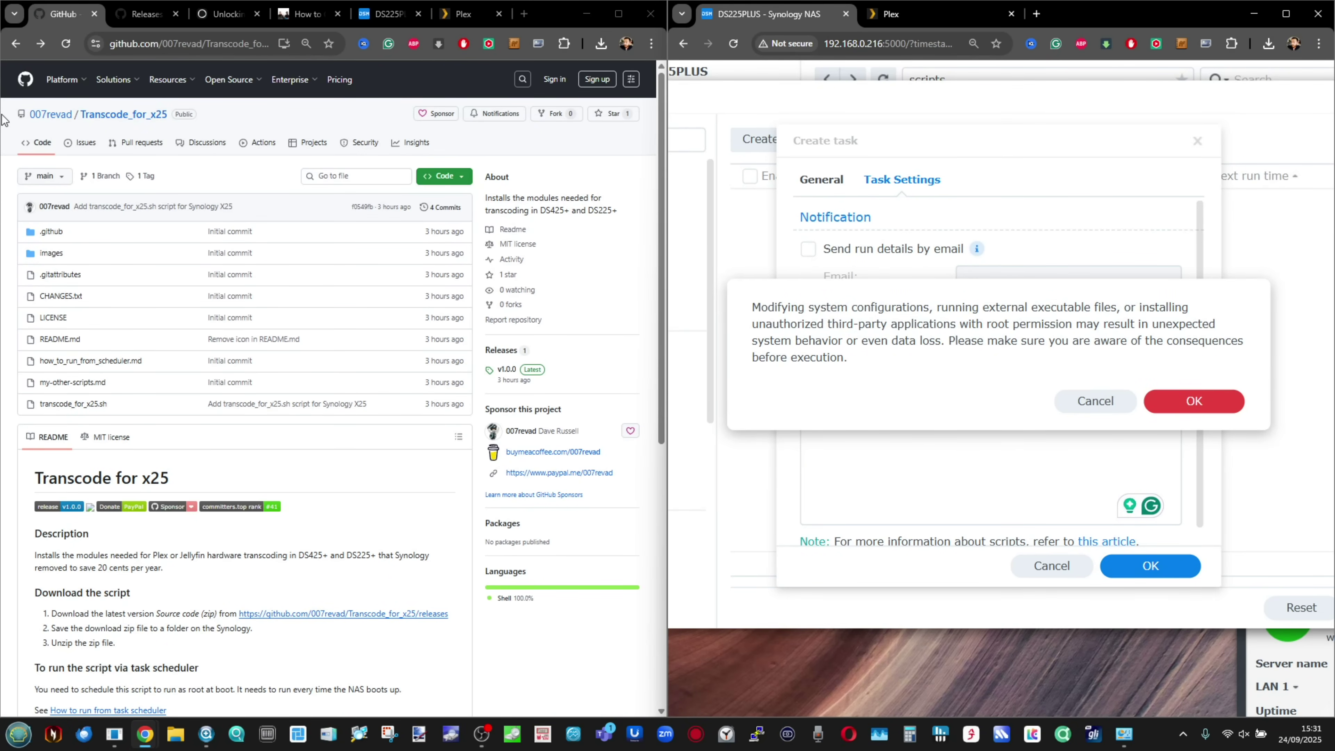
scroll(2, 120, "up", 5)
scroll(2, 120, "down", 4)
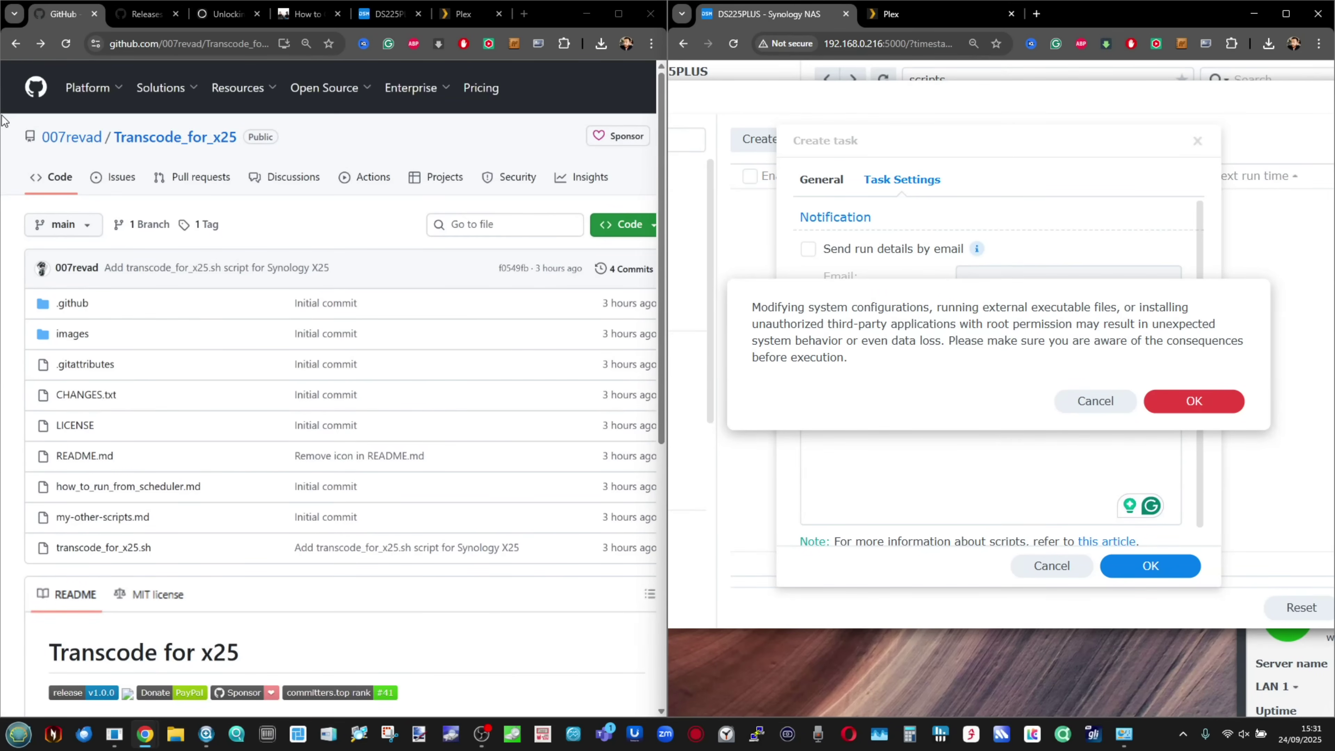
scroll(2, 120, "down", 2)
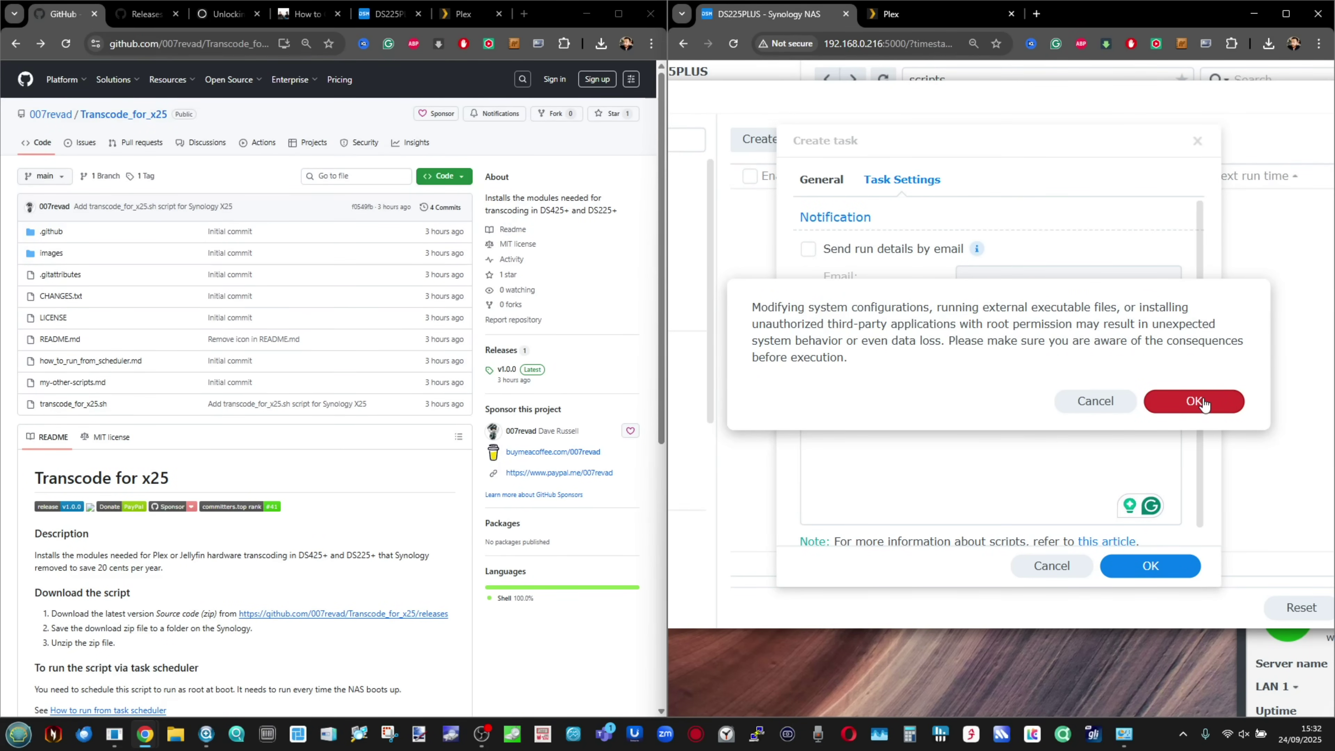
Accept the root-permission warning and submit the DSM account password
left_click(1193, 402)
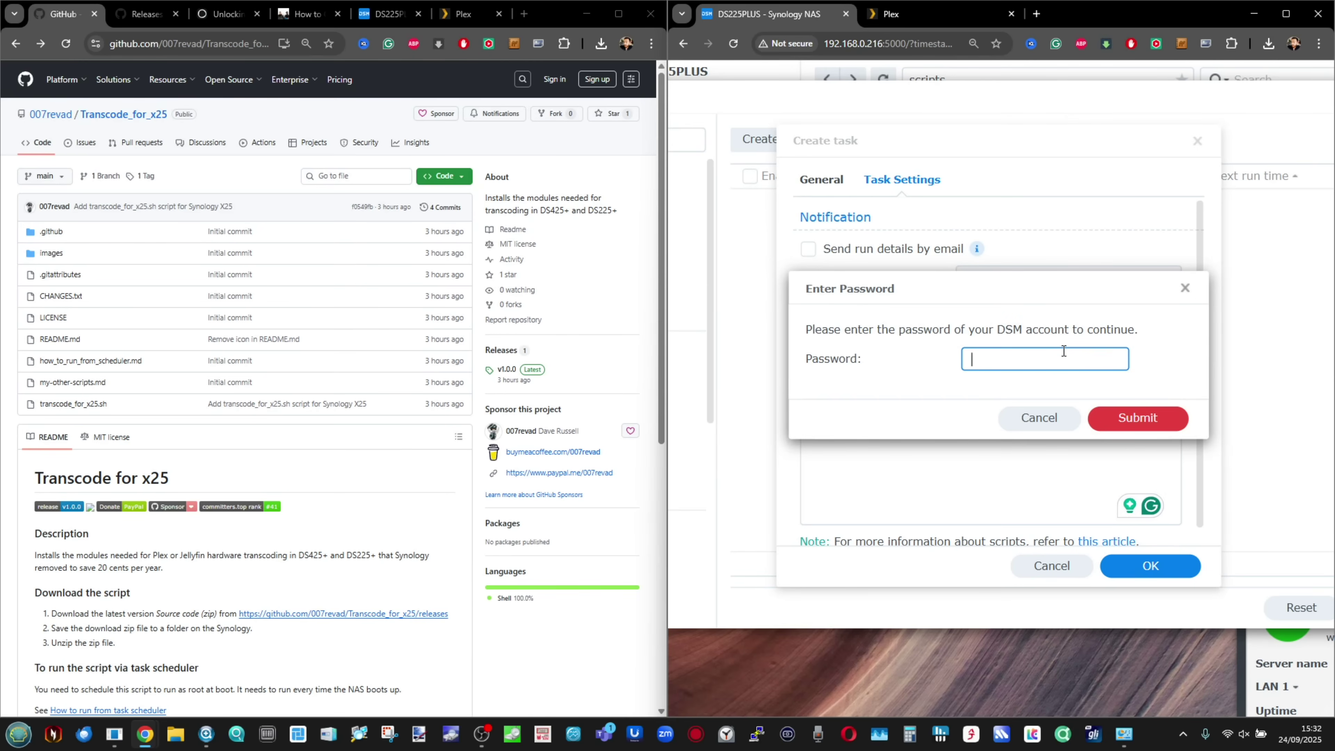
key("Caps_Lock")
type("*********")
left_click(1116, 417)
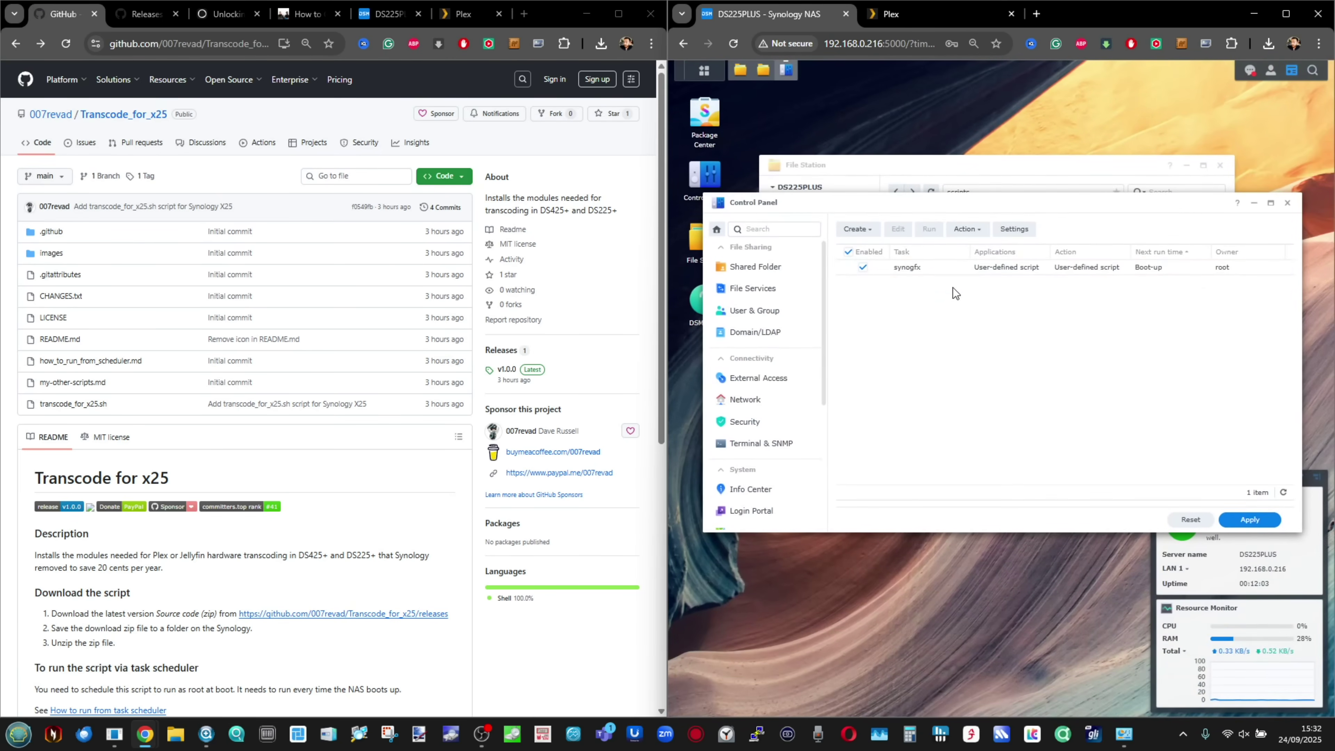
Run the synogfx task once manually and confirm
left_click(965, 268)
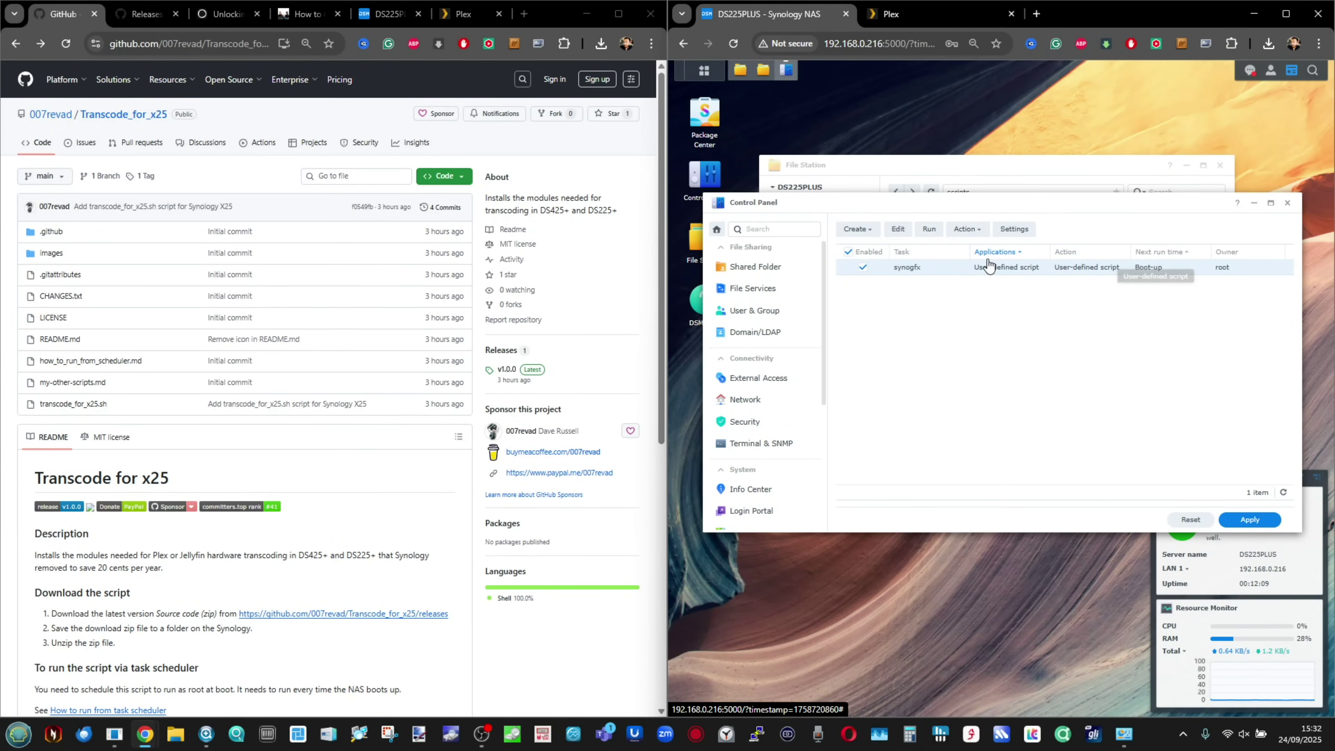
left_click(928, 229)
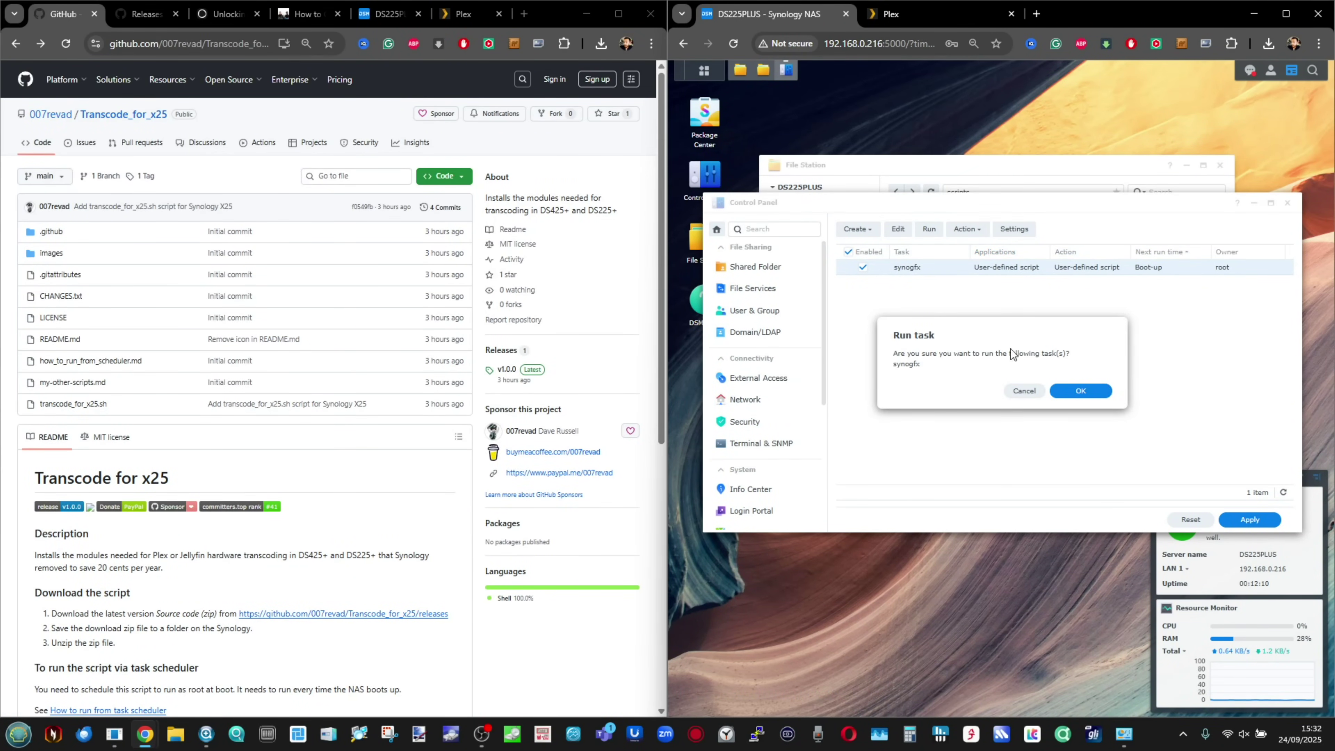
left_click(1069, 392)
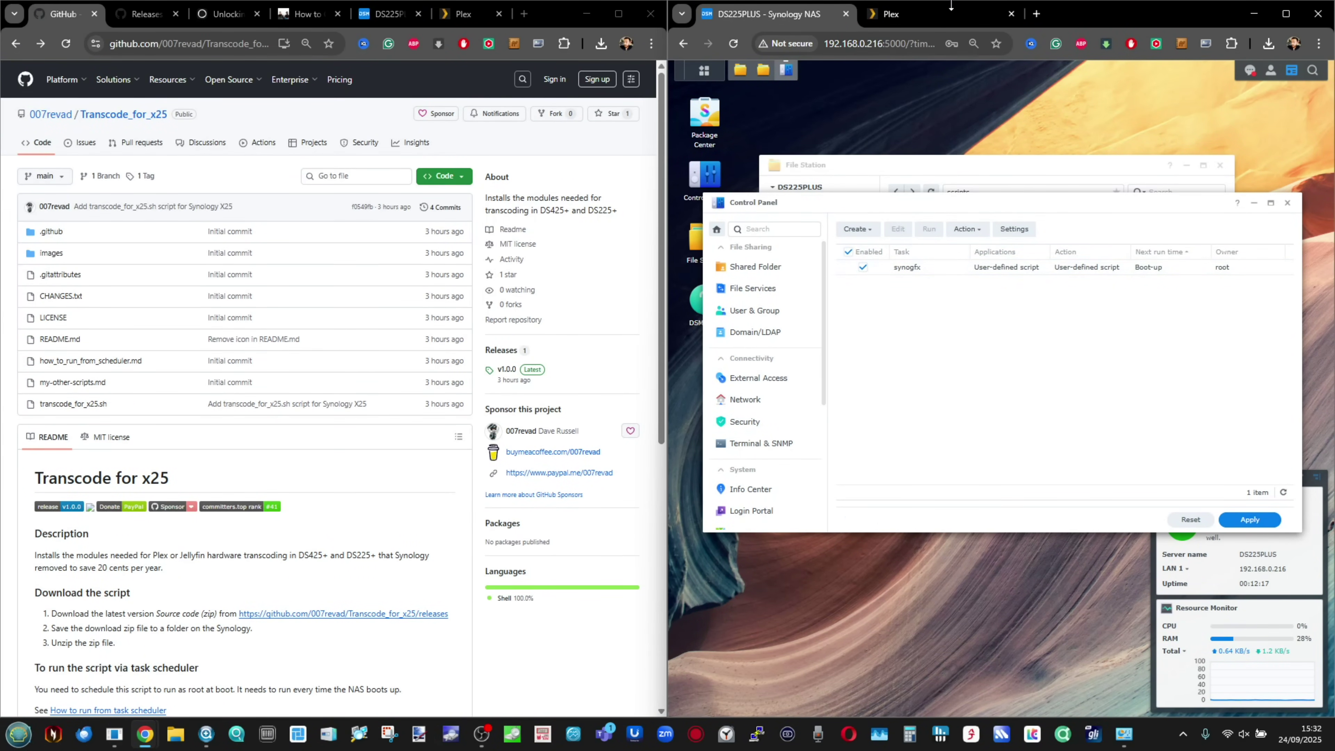
Restart the NAS from the account menu and confirm the restart
left_click(1271, 70)
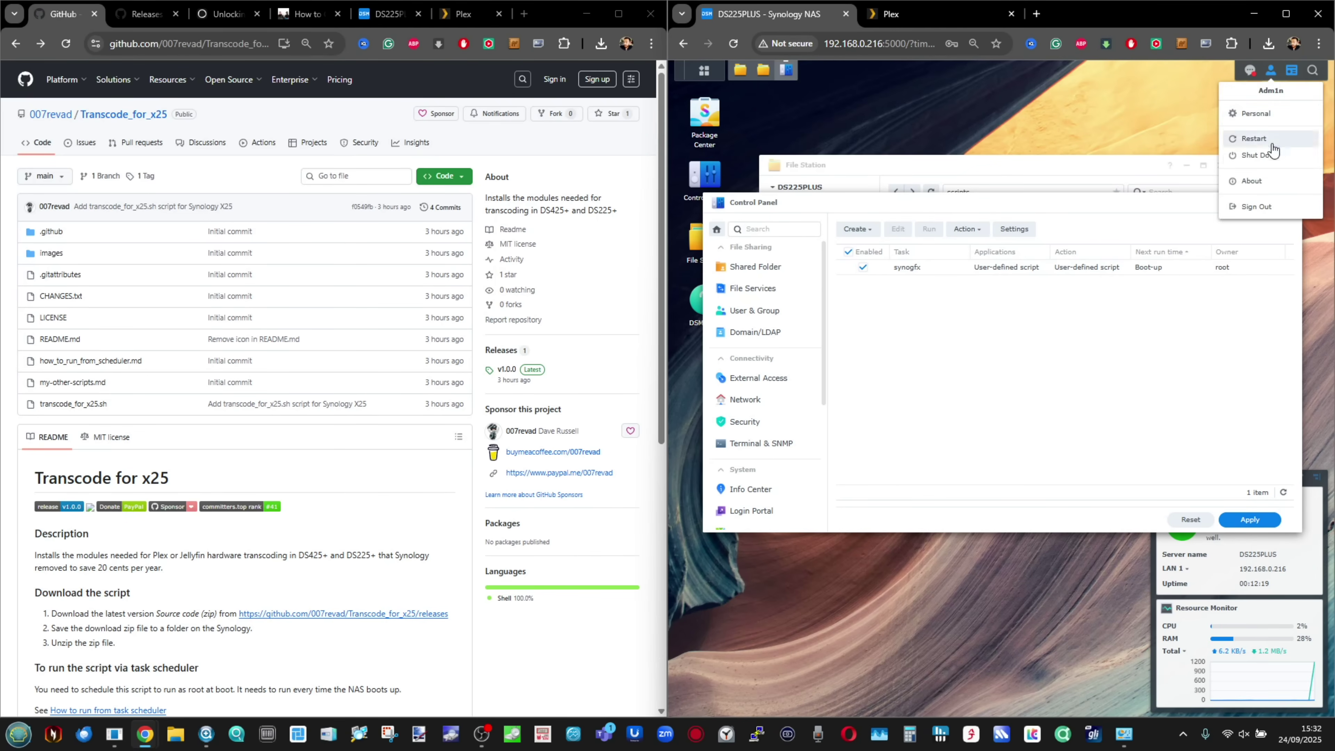
left_click(1272, 140)
left_click(1083, 404)
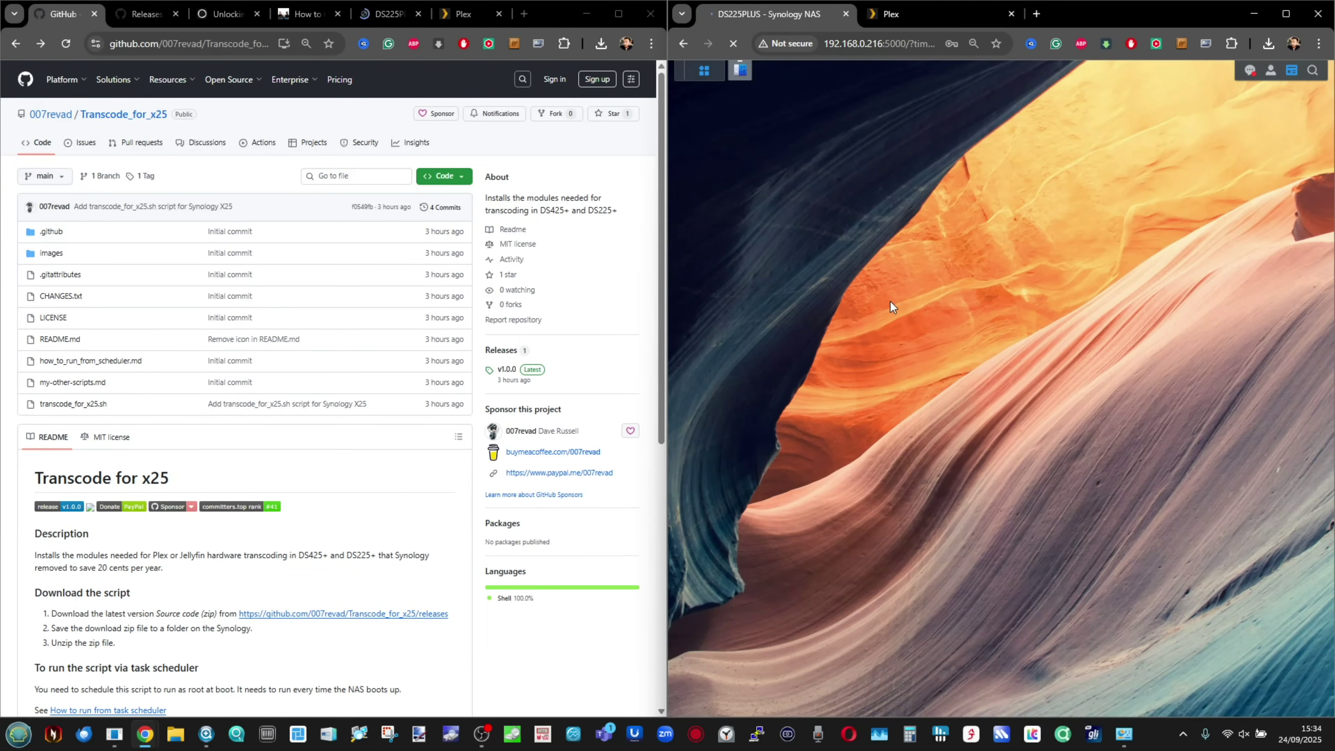
Sign in to the DS225PLUS with the admin username and password, then dismiss Chrome's saved-passwords popup
type("Adm1n")
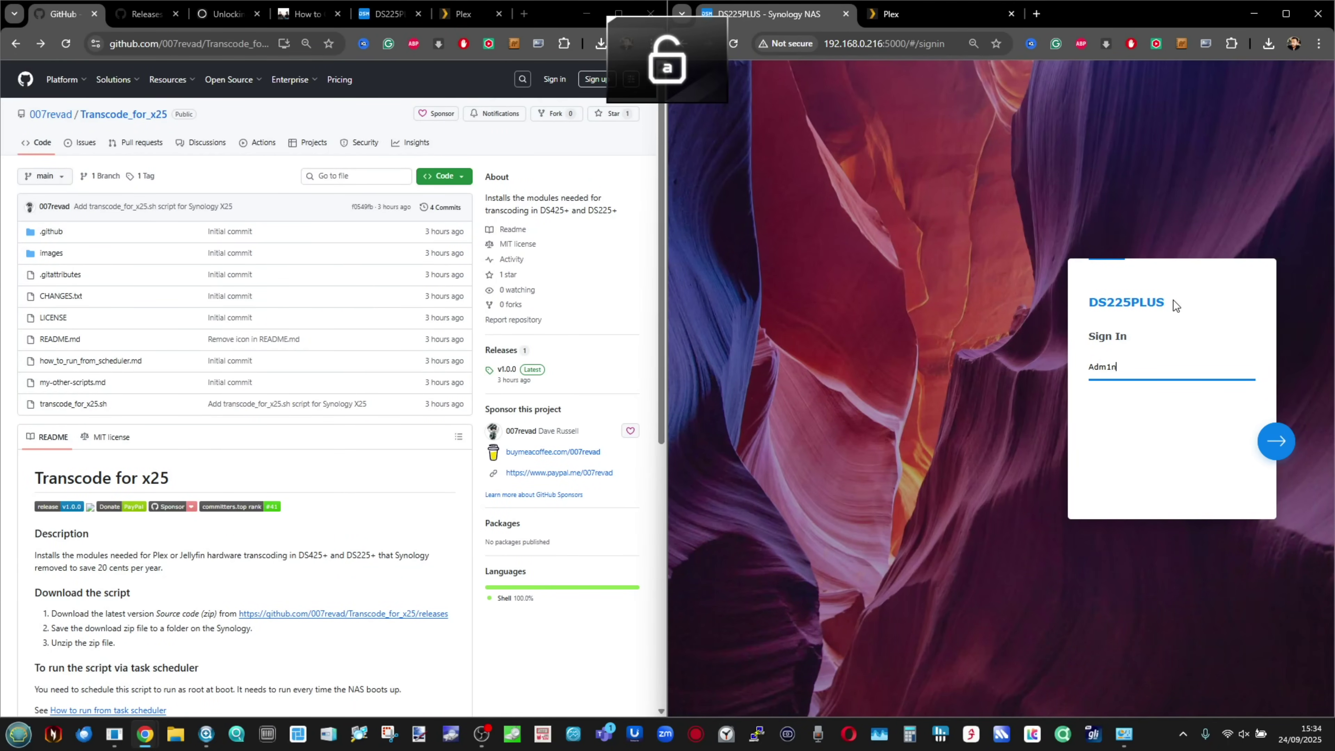
key("Return")
type("*********")
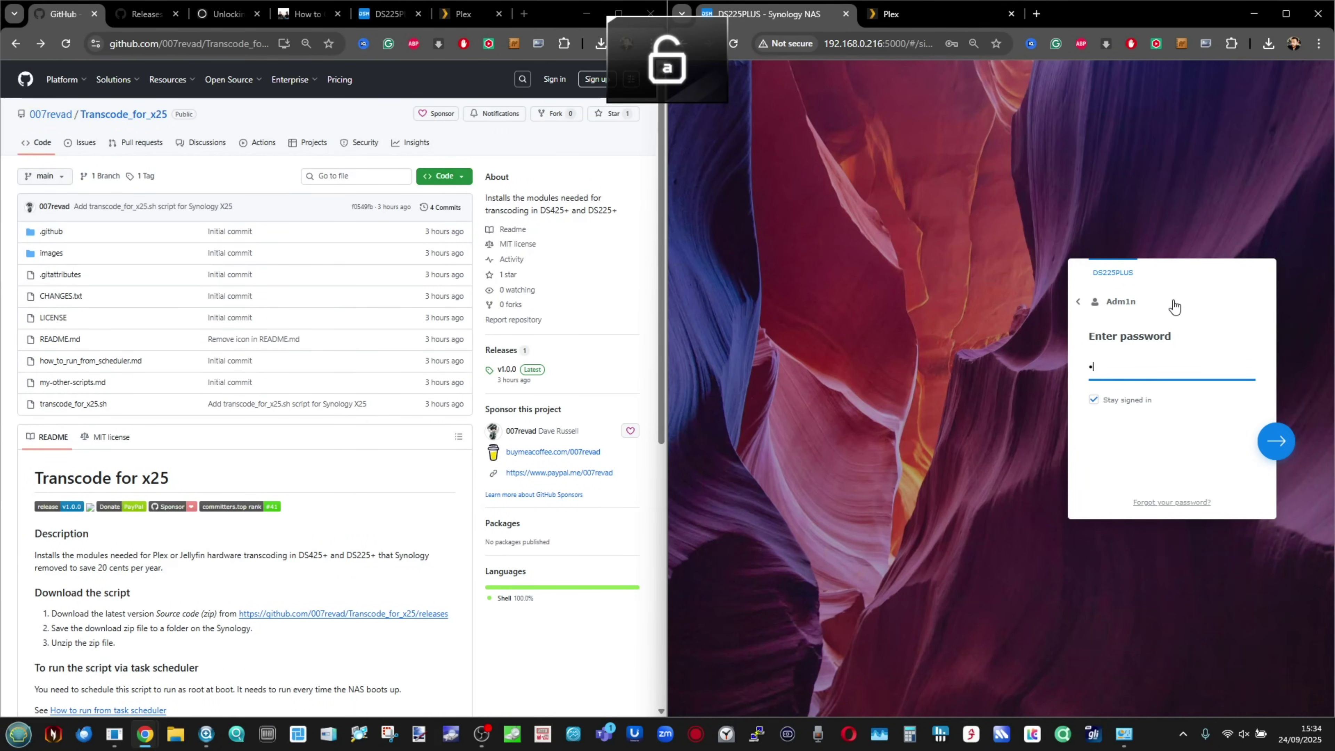
key("Return")
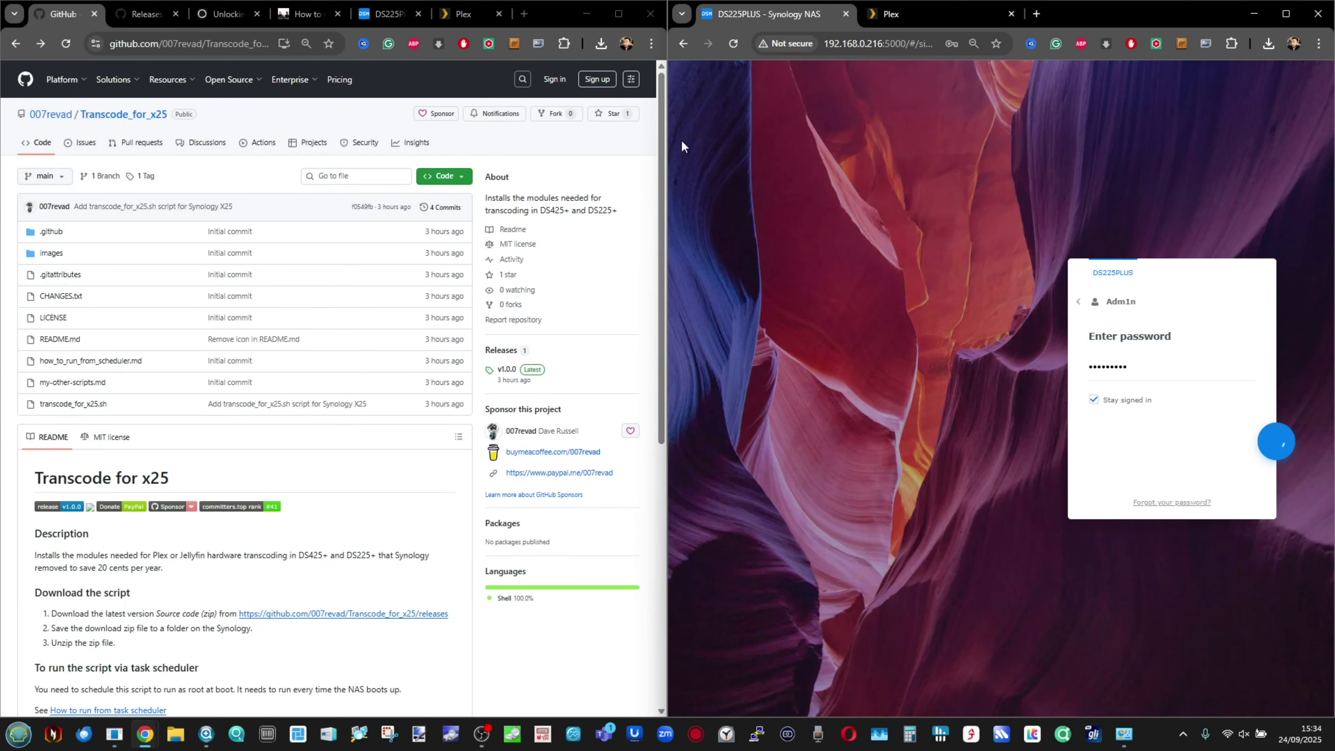
left_click(384, 15)
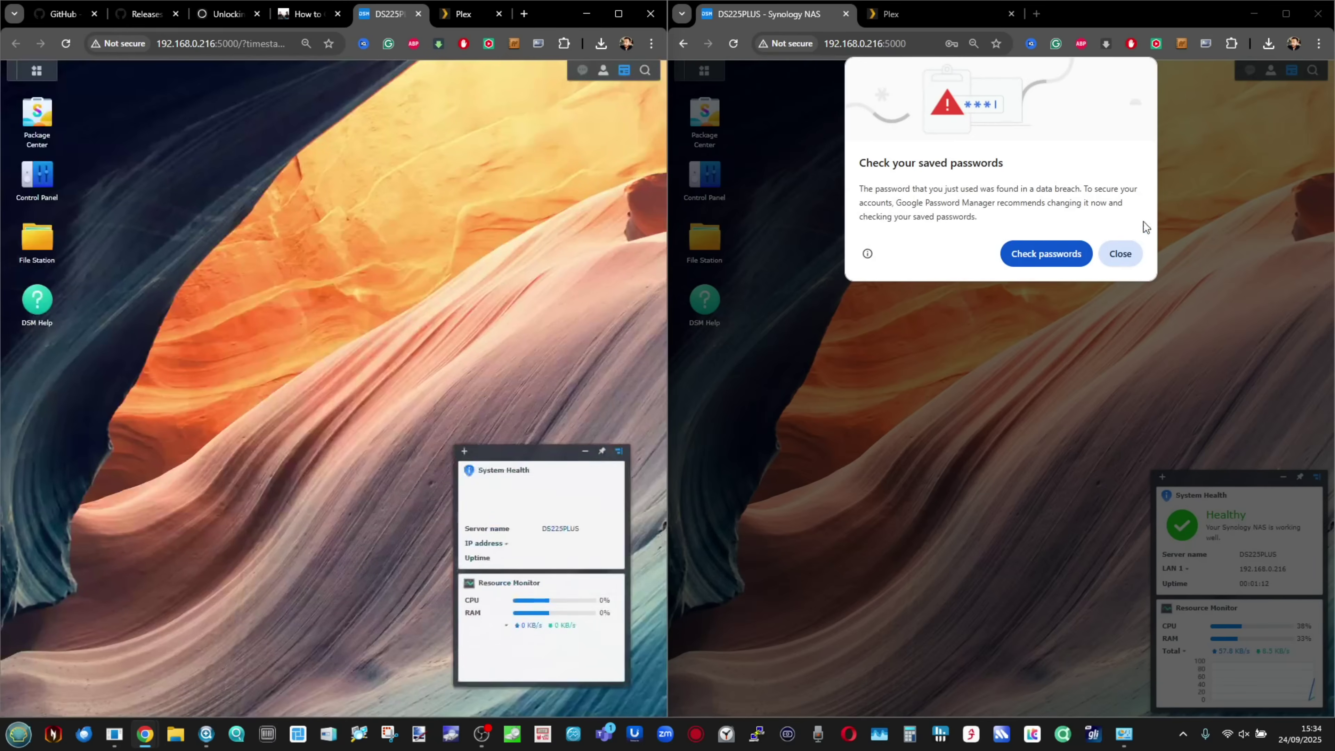
left_click(1118, 255)
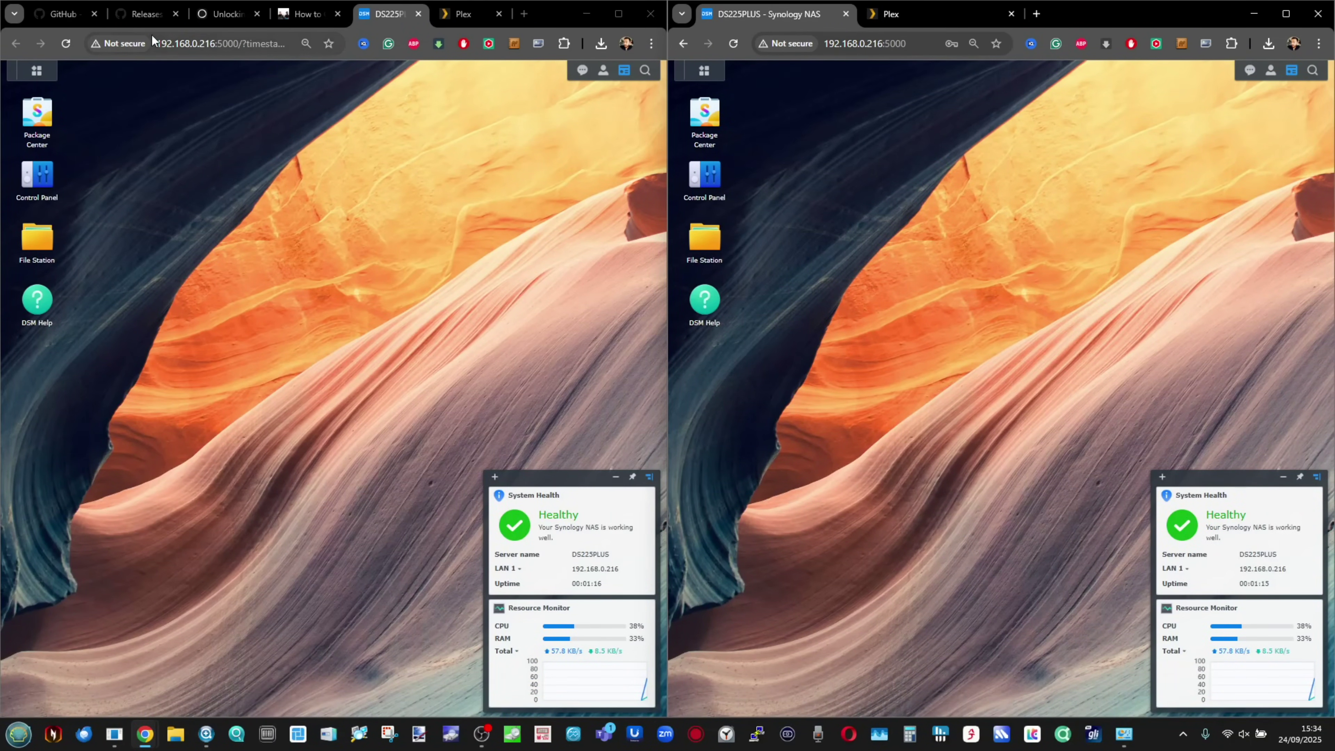
Start playing jellyfish-30-mbps-hd-hevc from the Test Media library
left_click(883, 24)
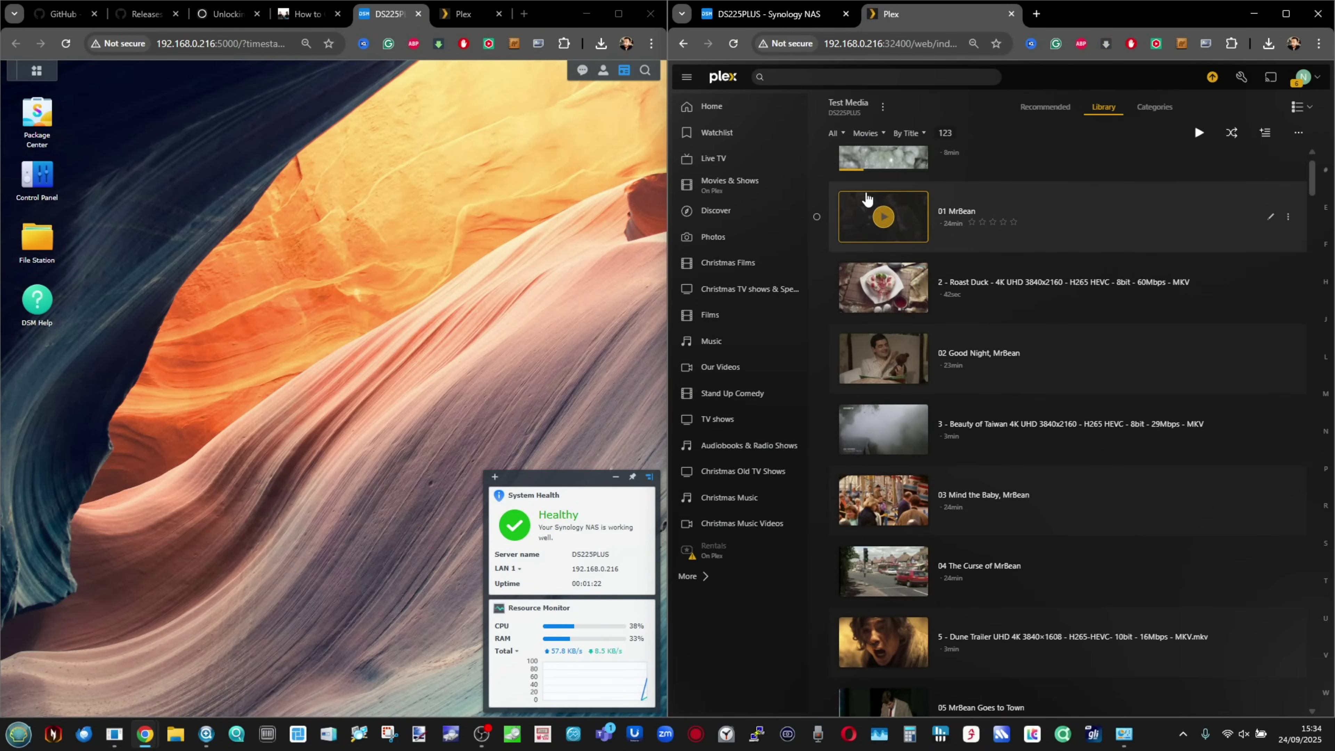
scroll(866, 199, "down", 20)
scroll(866, 199, "down", 20)
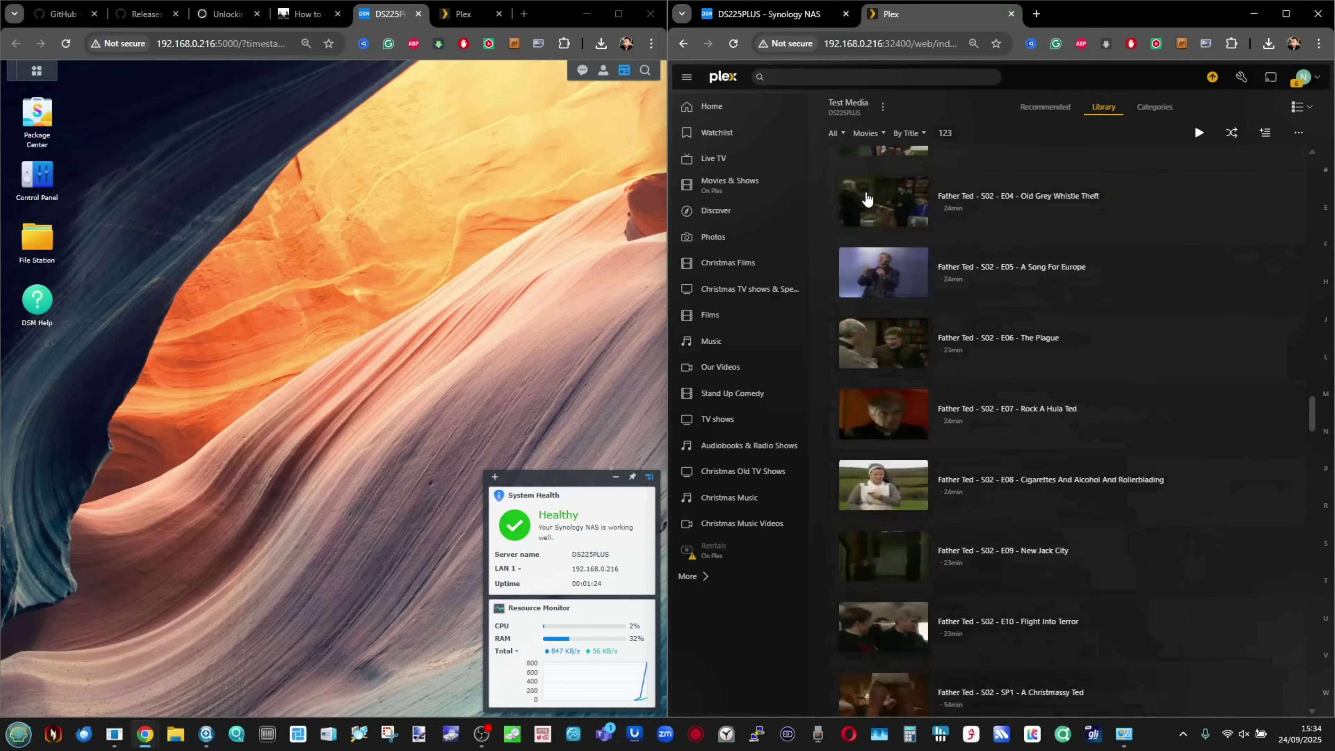
scroll(866, 198, "up", 1)
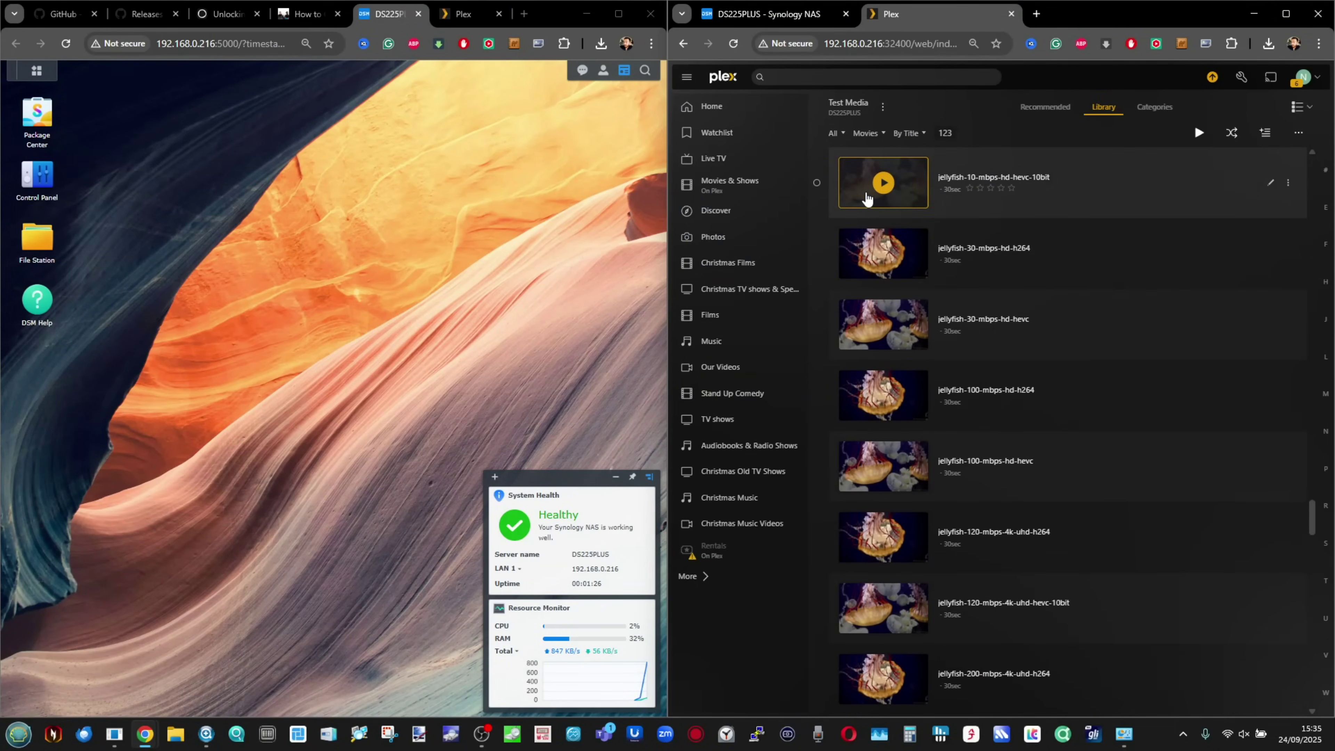
left_click(1022, 296)
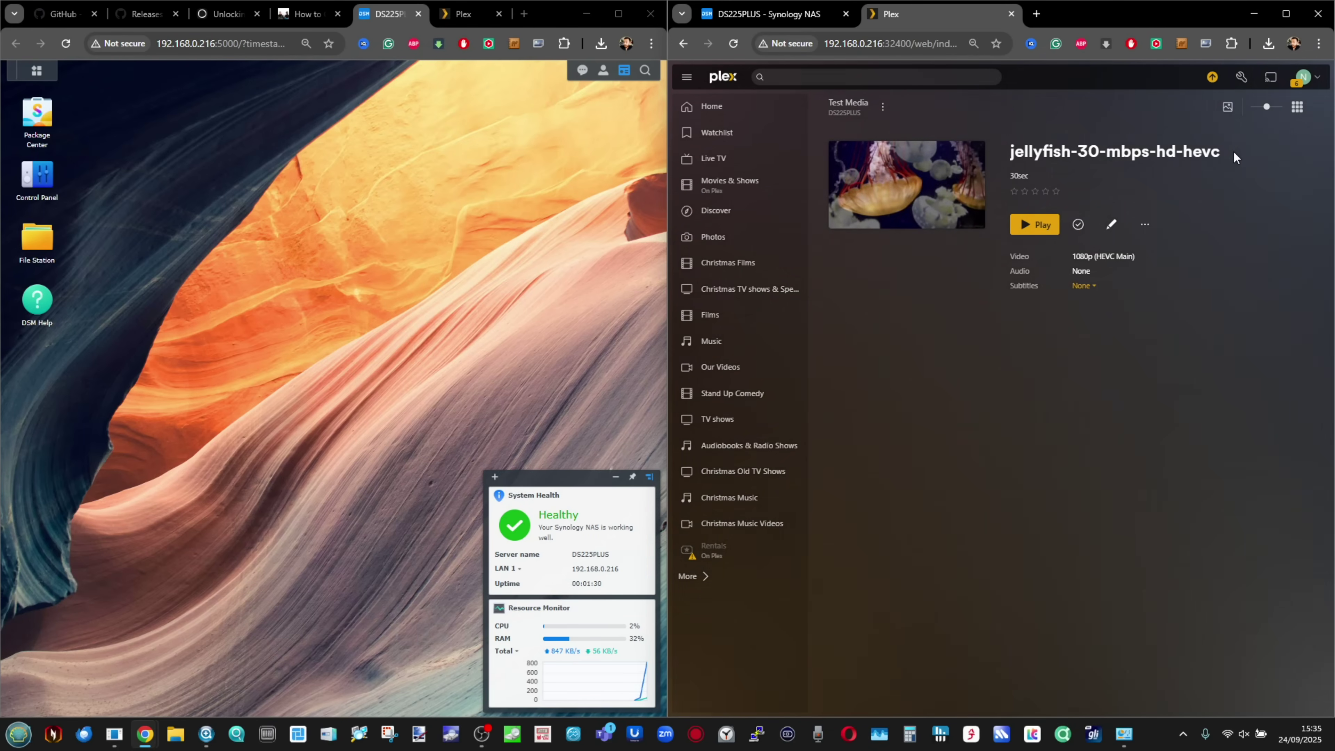
left_click_drag(1095, 164, 1077, 158)
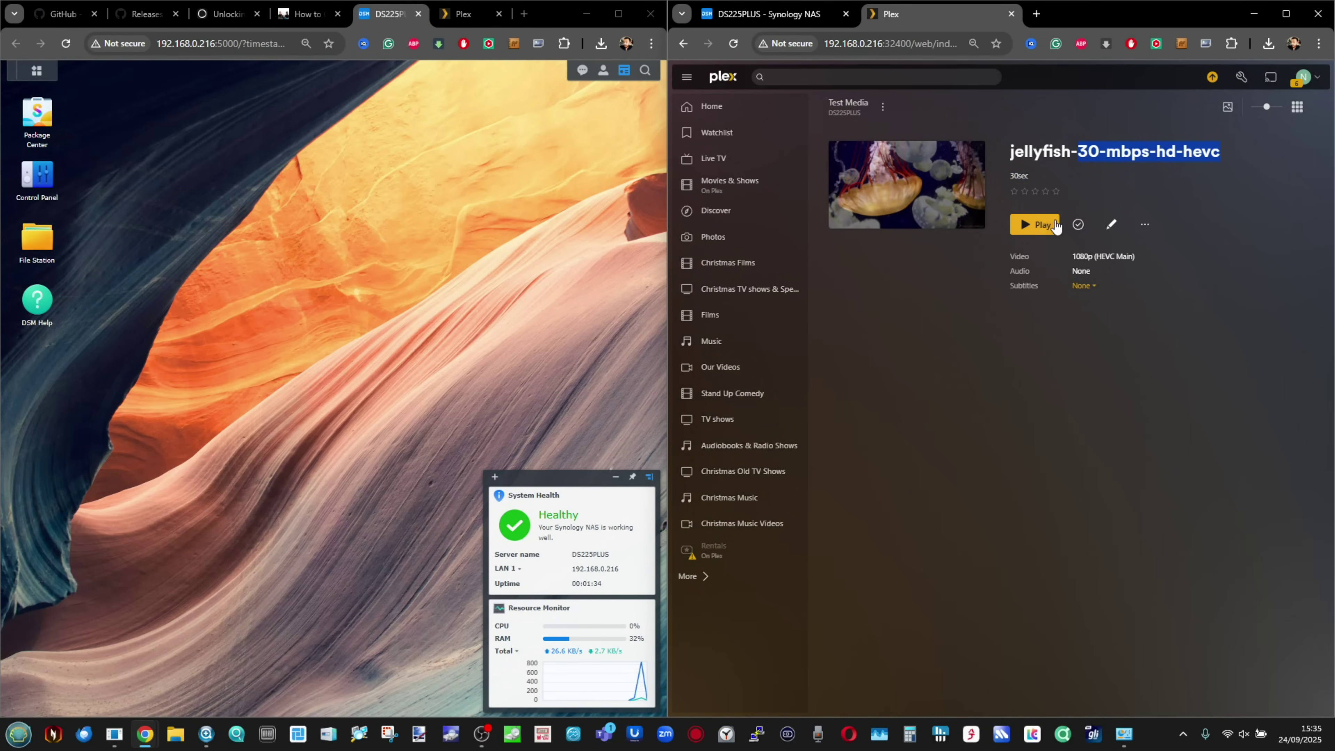
left_click(1035, 226)
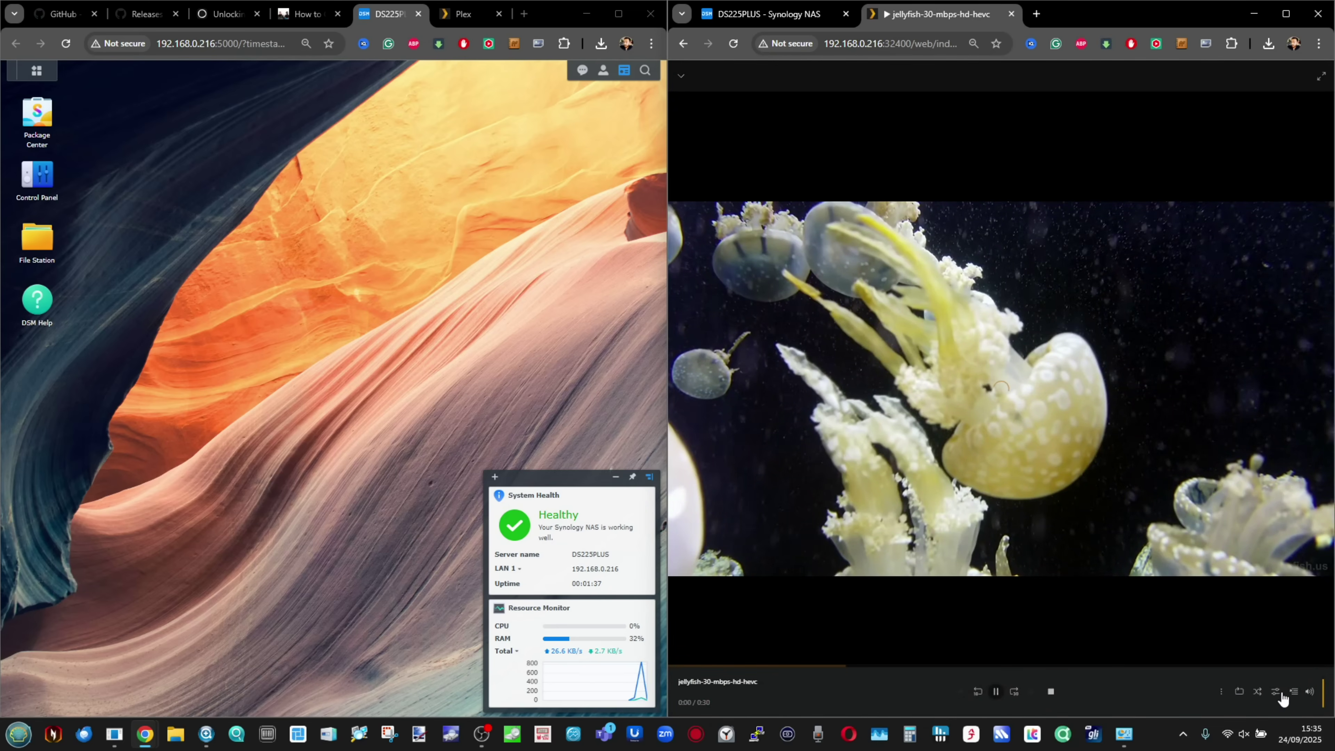
Set playback quality to Convert 480p (1.5 Mbps) and reload the Plex dashboard
left_click(1275, 692)
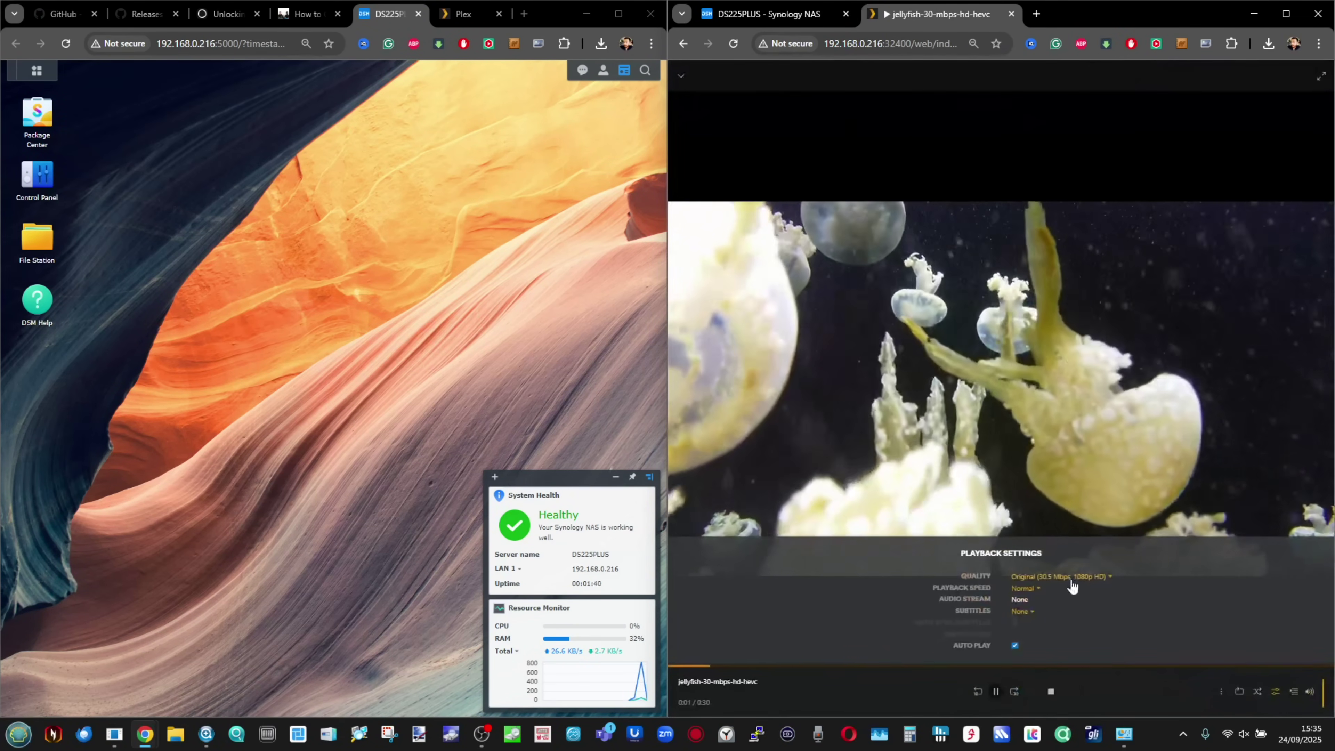
left_click(1059, 576)
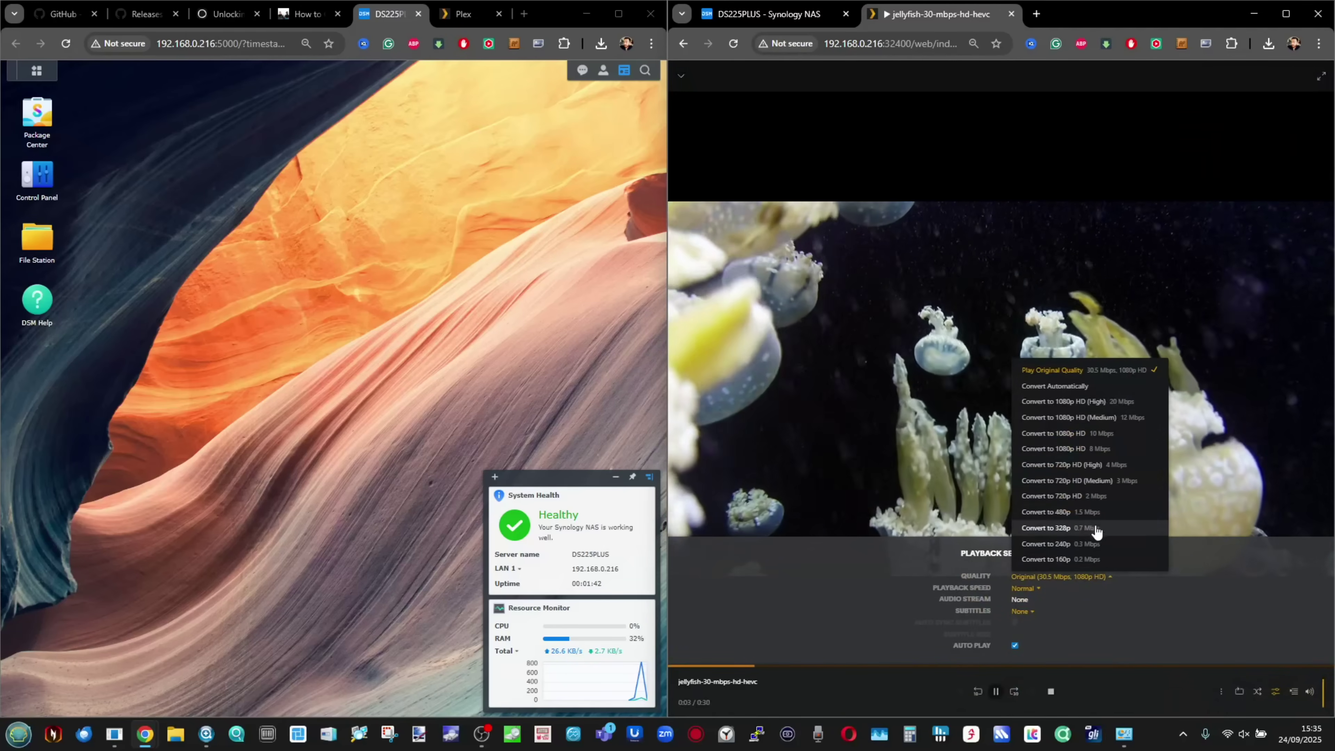
left_click(1080, 512)
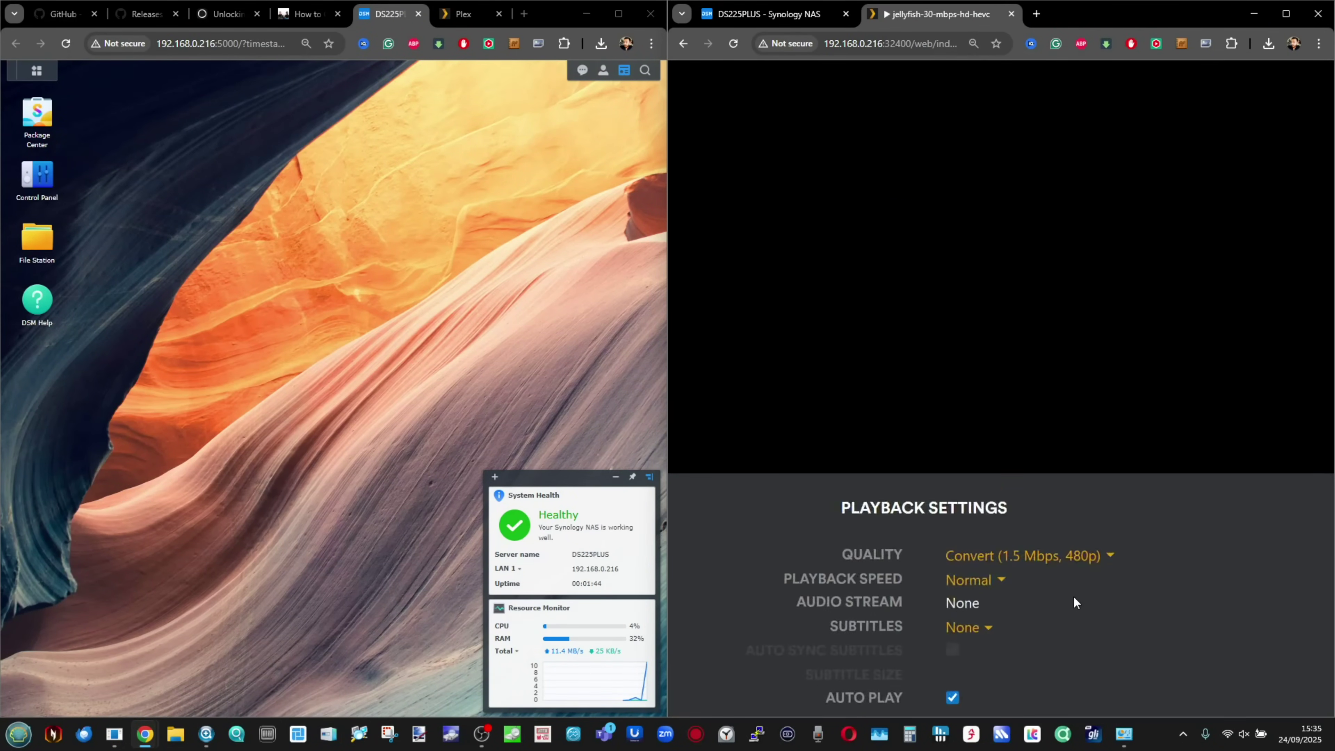
left_click(477, 17)
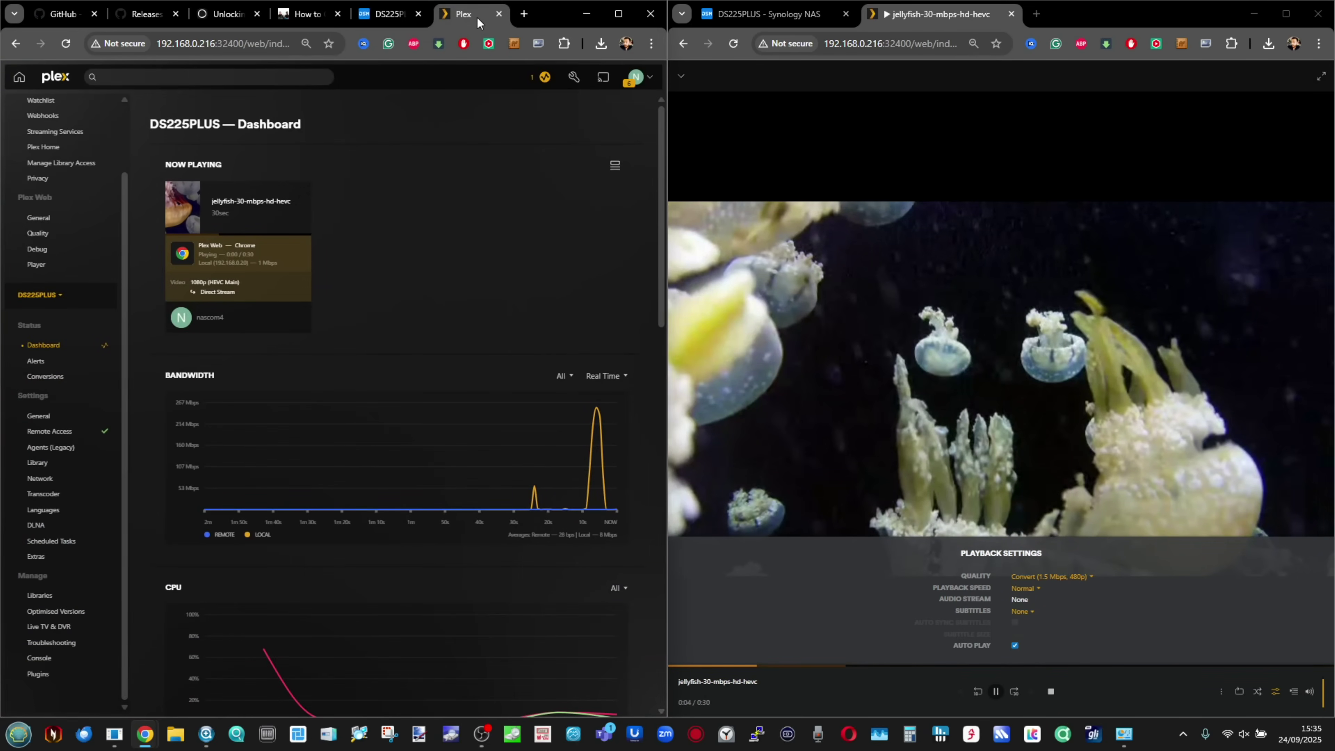
key("F5")
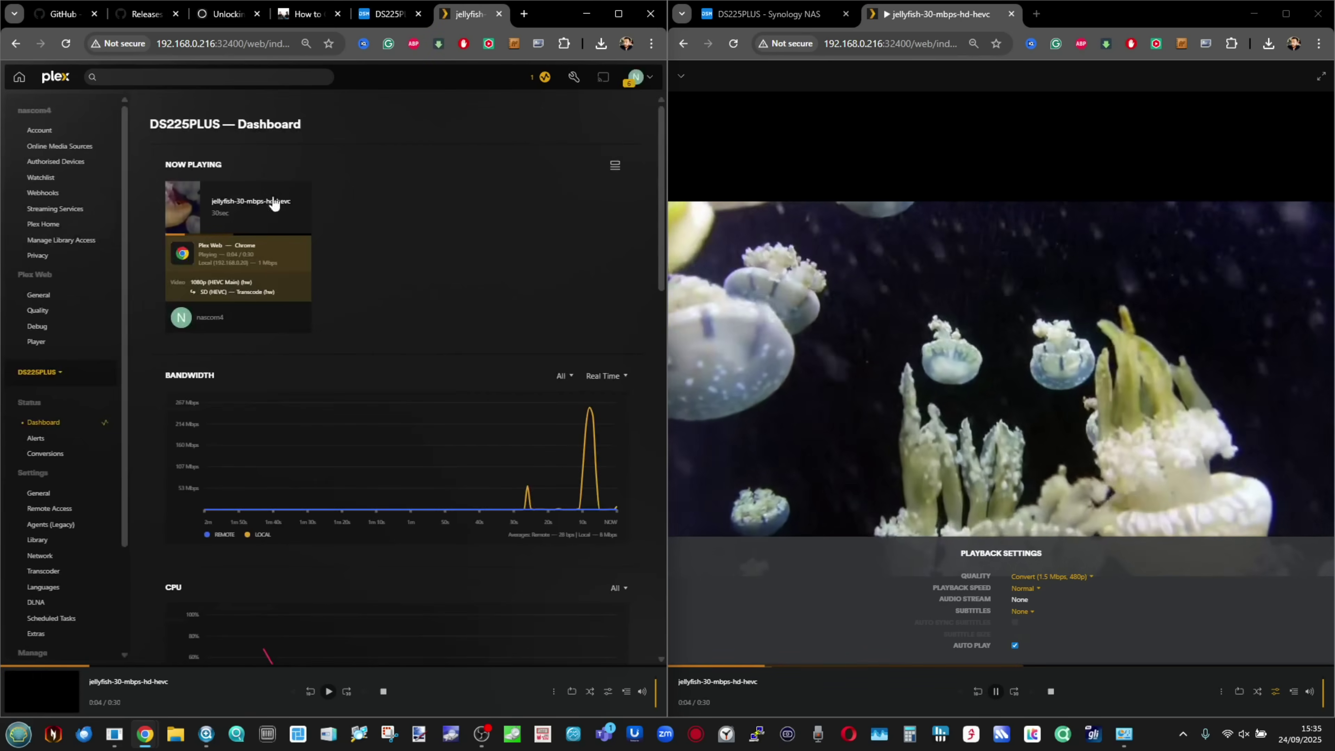
Confirm Now Playing lists the HEVC session as Transcode (hw), then close the player
scroll(190, 238, "up", 5)
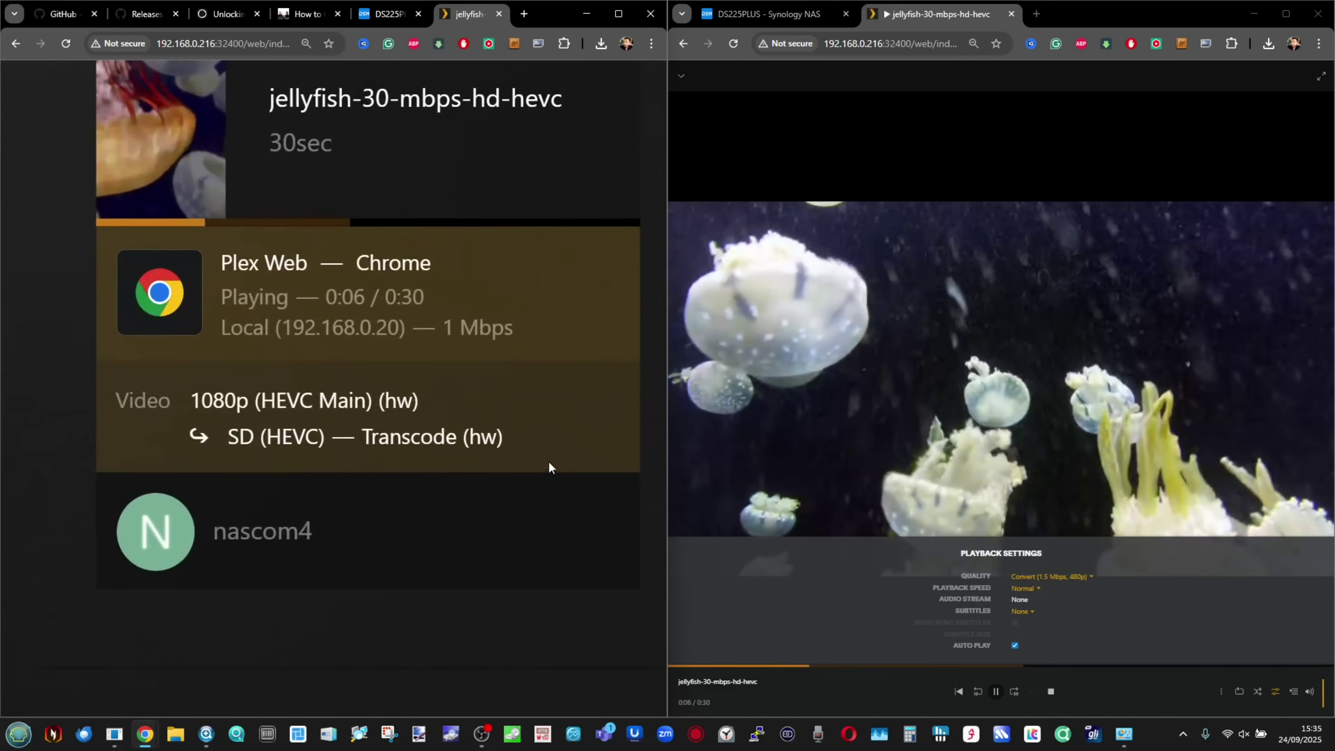
left_click_drag(536, 450, 183, 395)
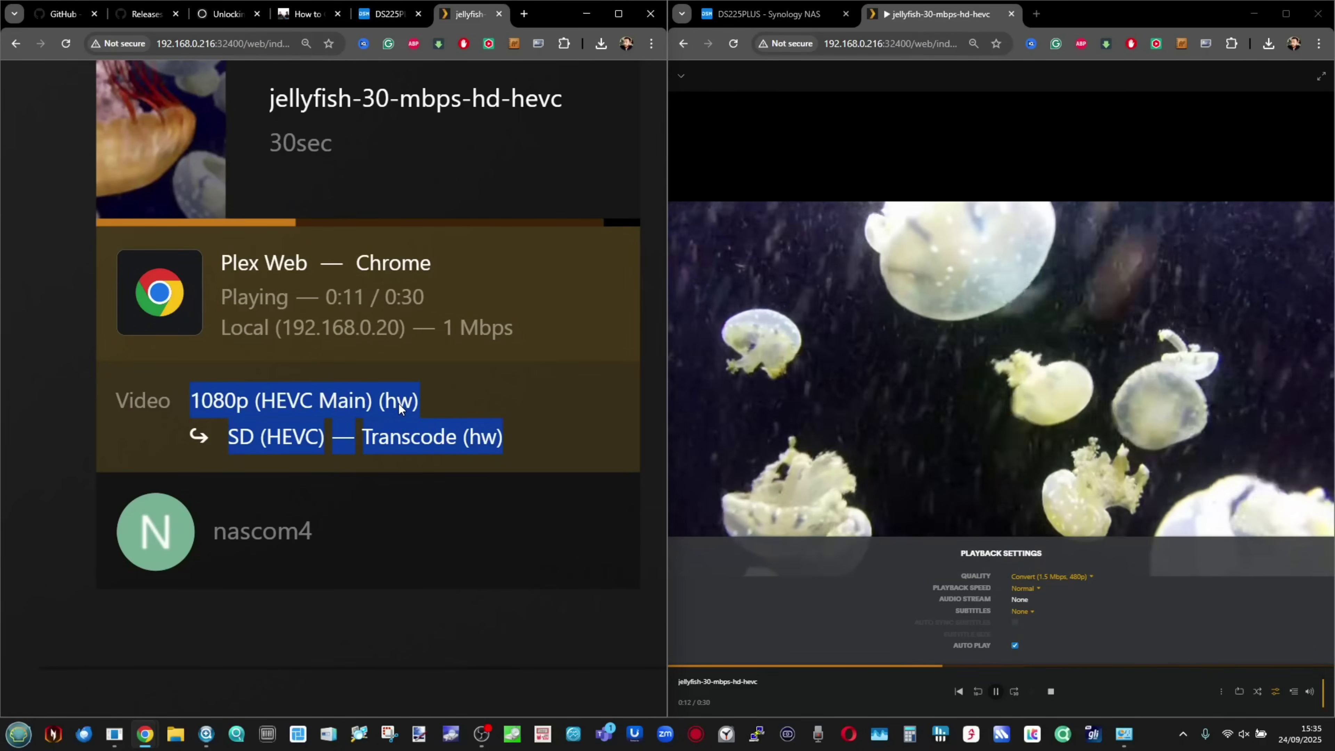
key("ctrl+minus")
key("ctrl+minus")
key("ctrl+minus")
key("ctrl+minus")
key("ctrl+minus")
key("ctrl+minus")
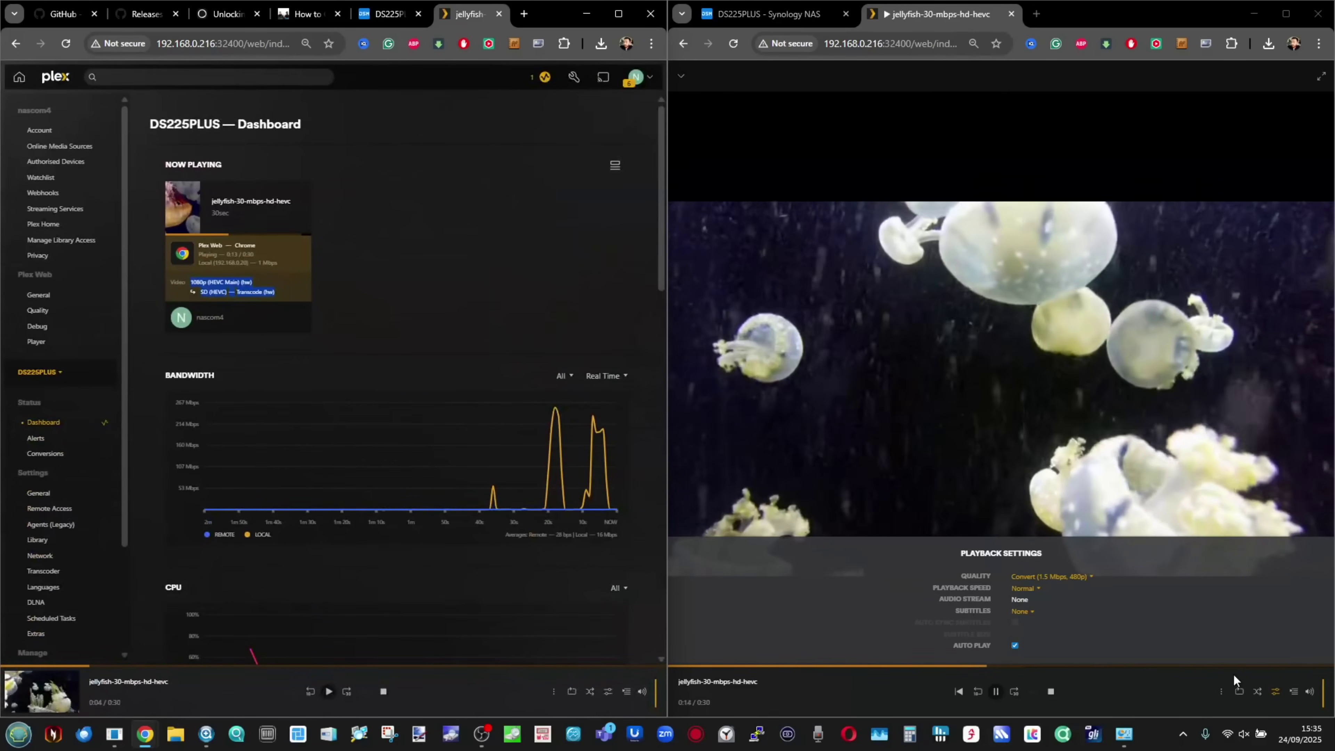
left_click(1051, 692)
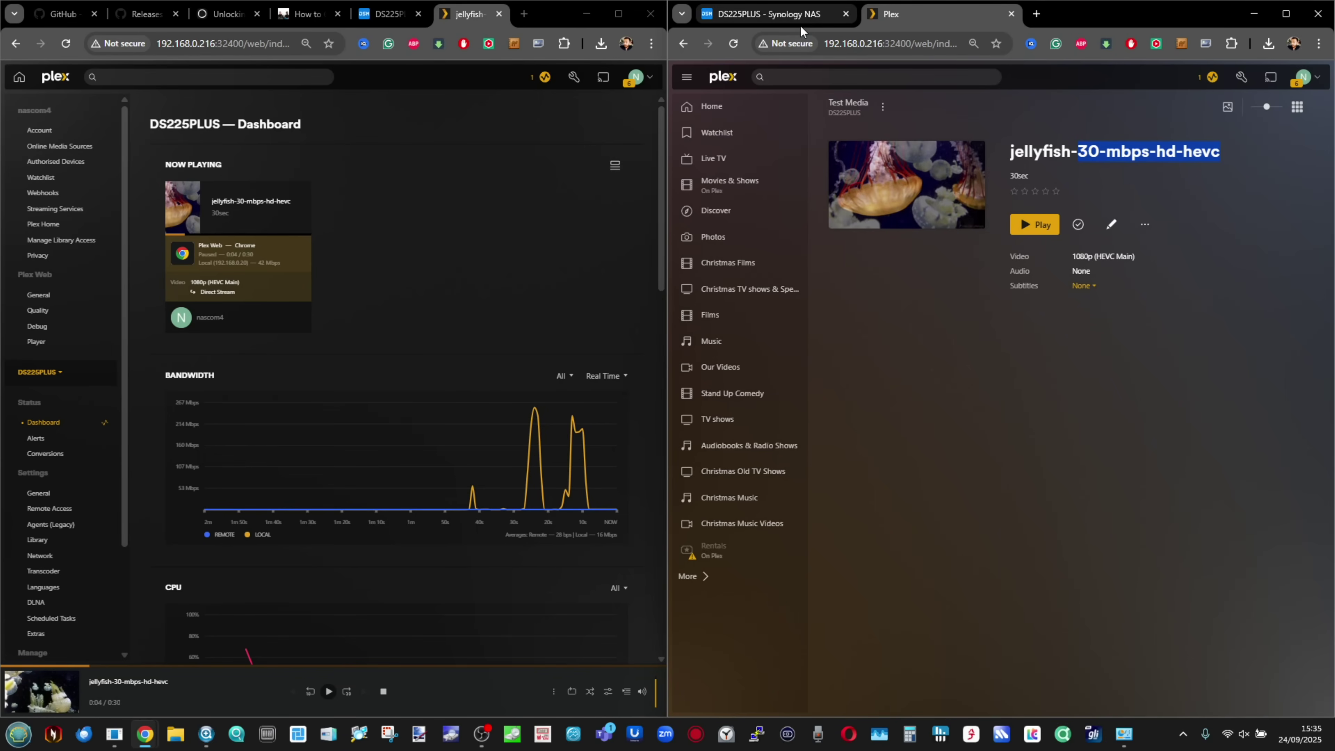
mouse_move(800, 26)
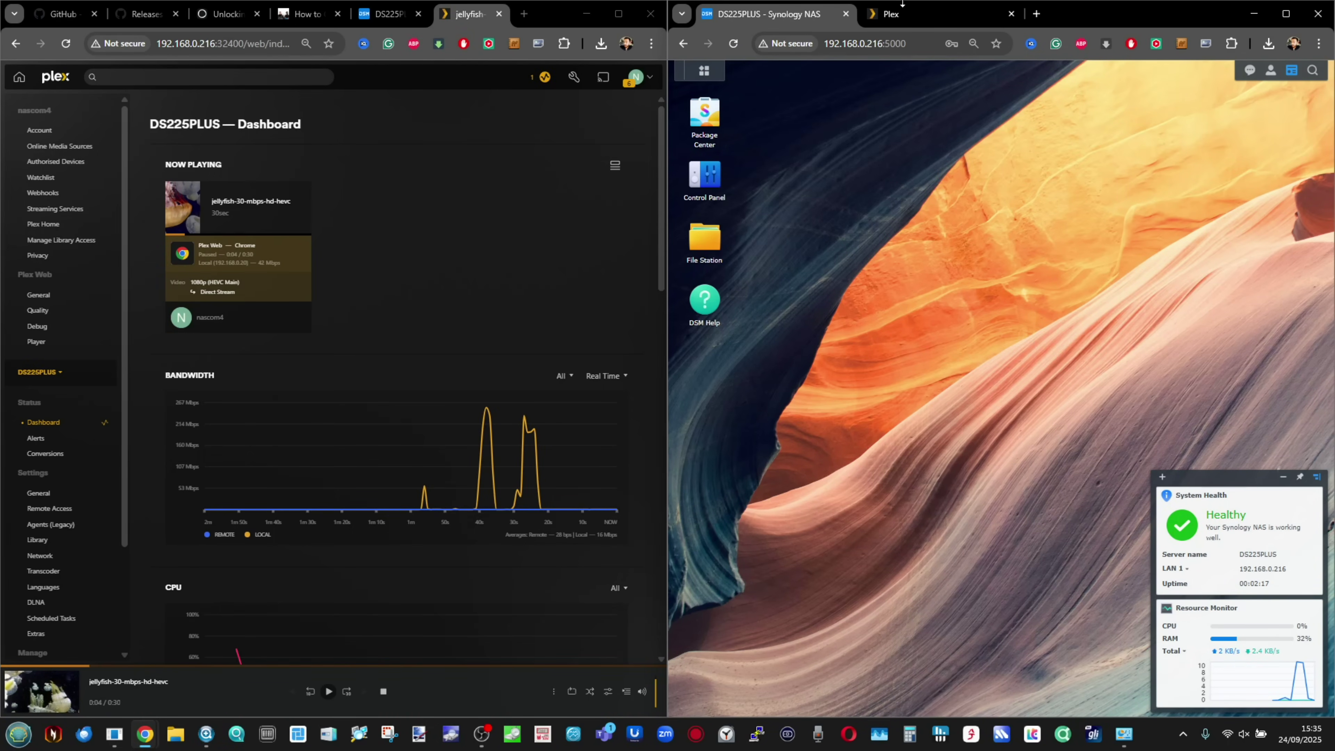
Return to Test Media and start playing jellyfish-30-mbps-hd-h264
left_click(901, 15)
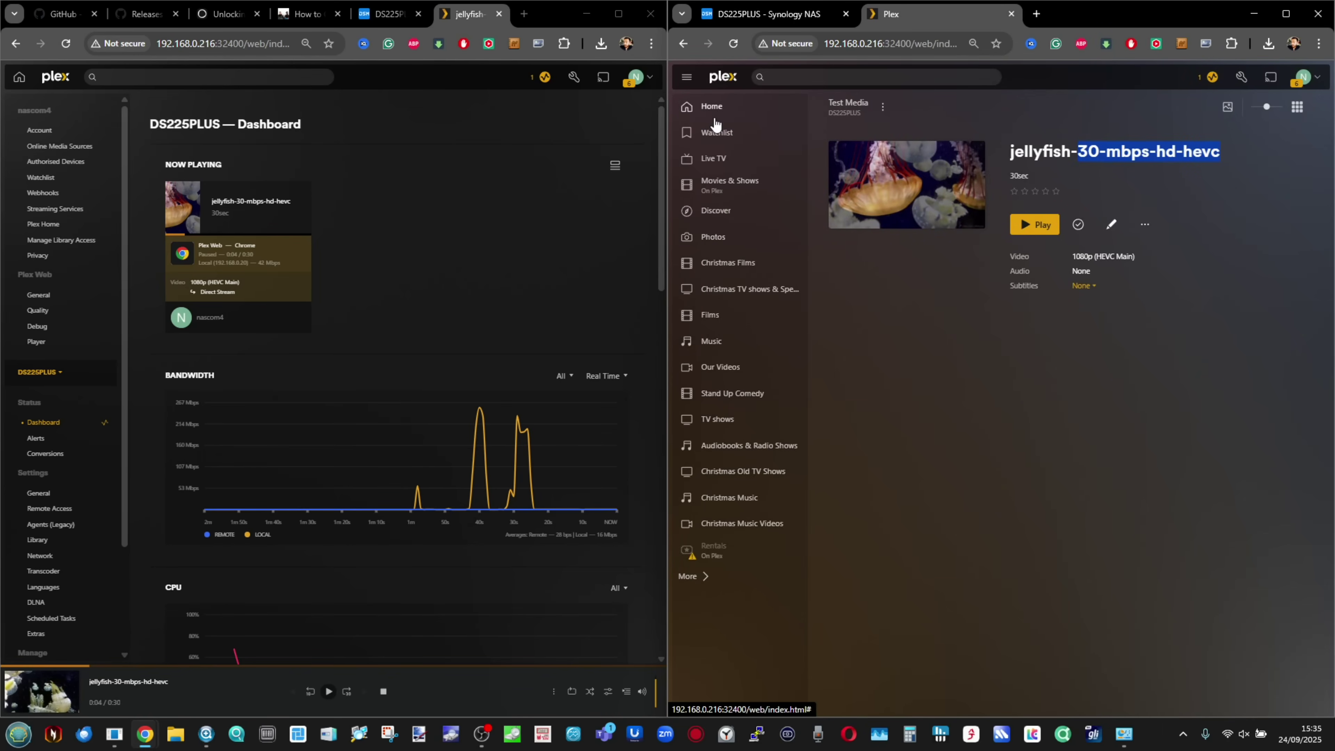
left_click(848, 103)
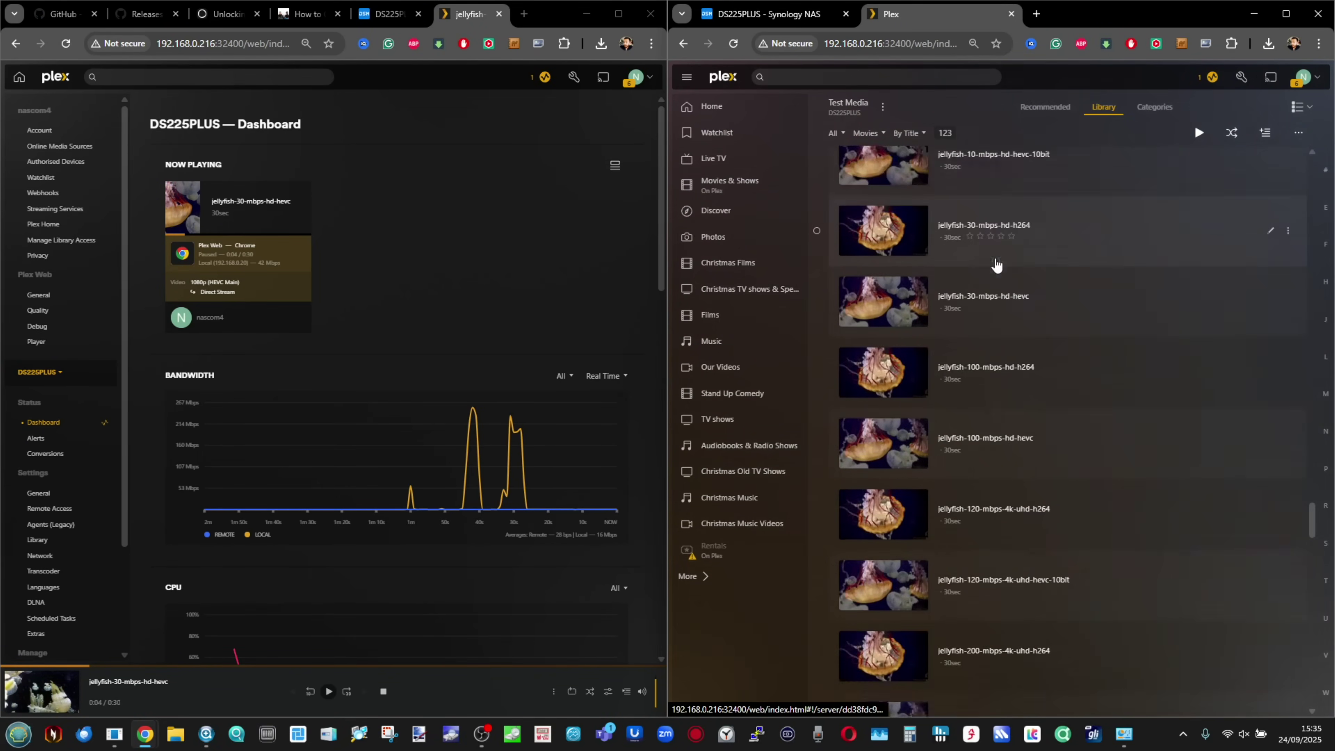
scroll(993, 262, "down", 15)
scroll(996, 266, "up", 10)
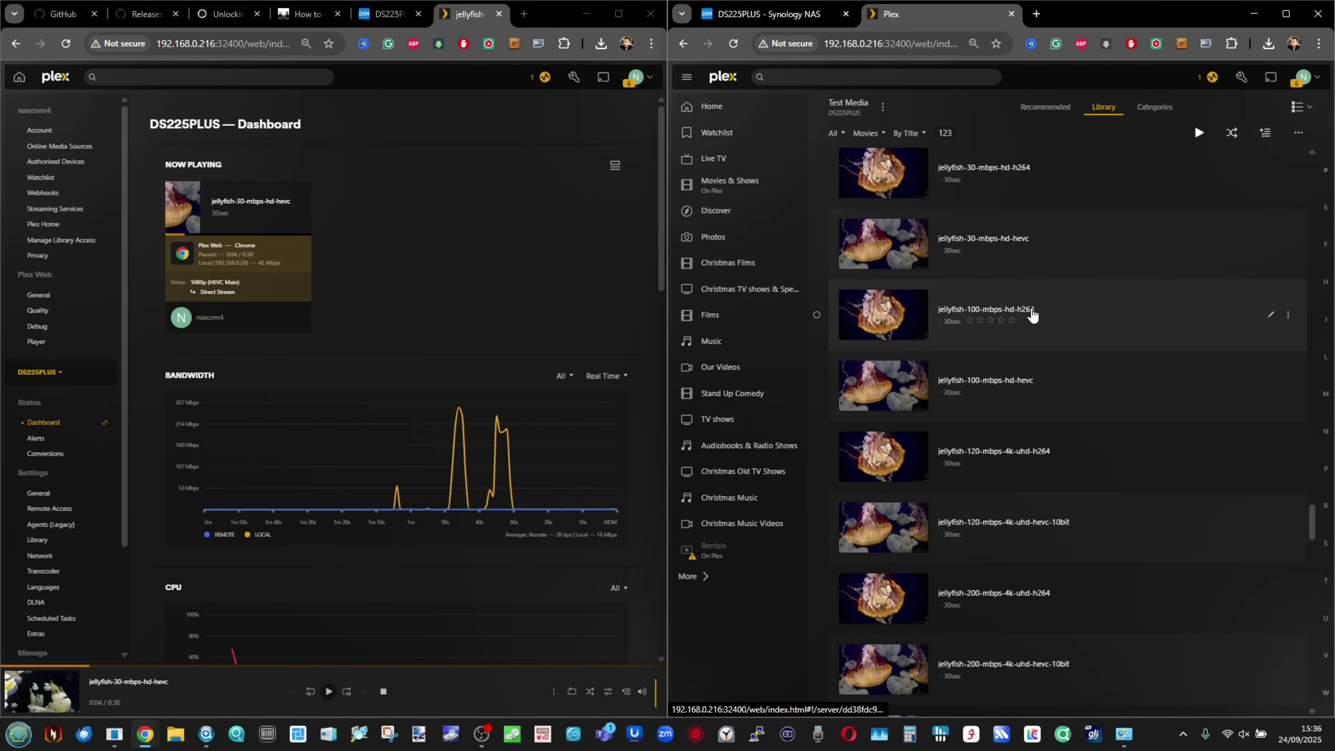
scroll(933, 299, "up", 1)
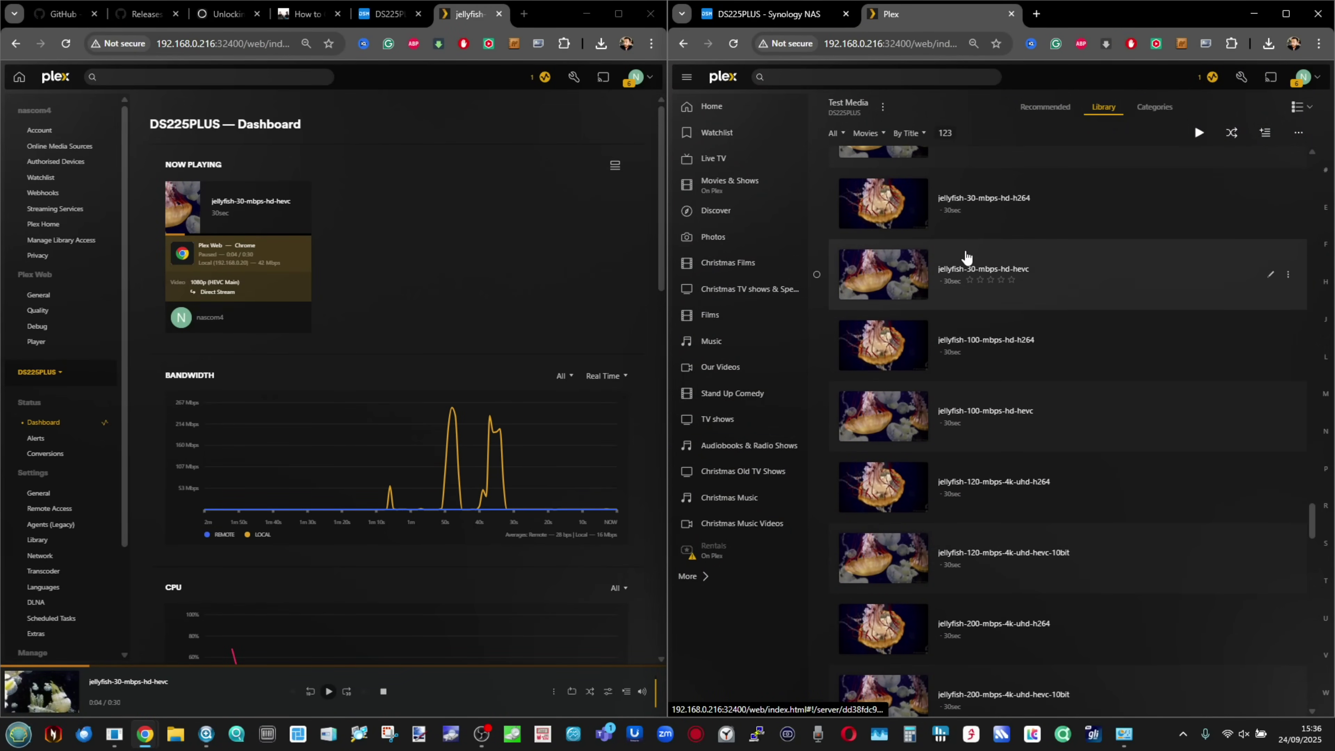
left_click(965, 192)
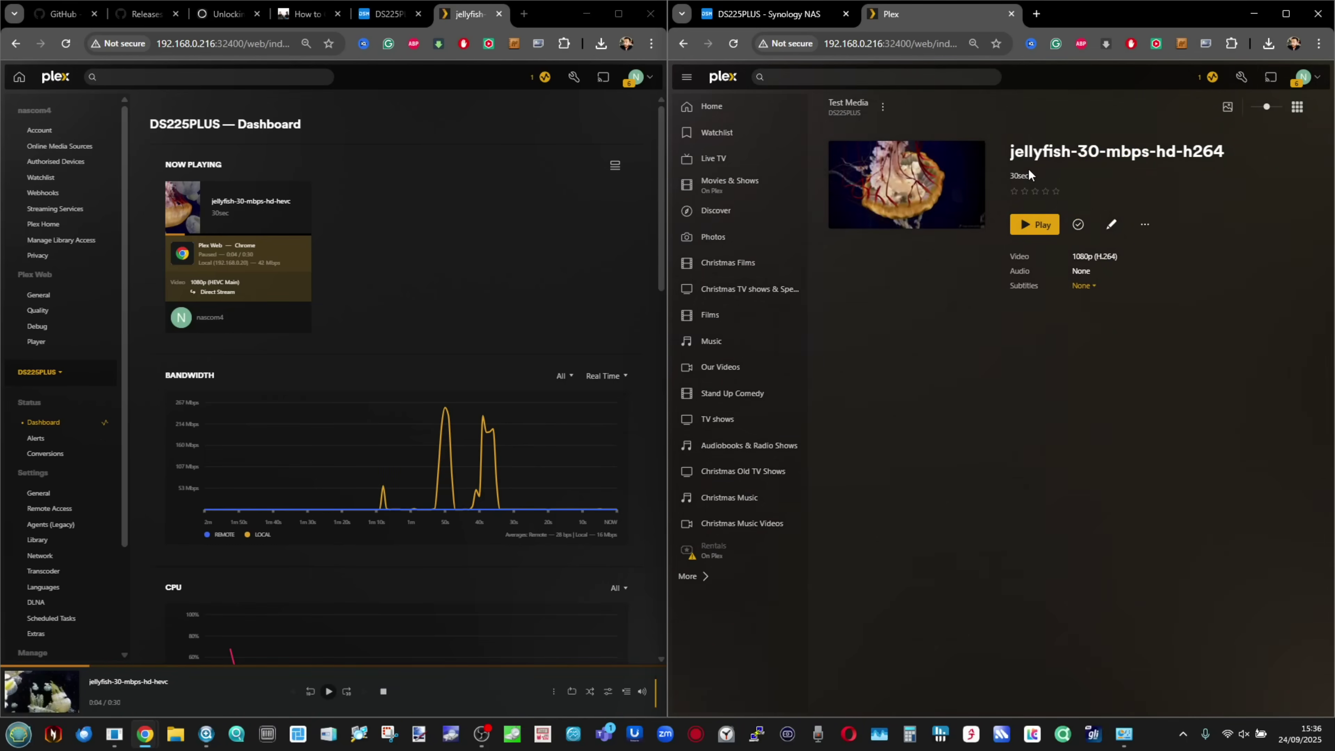
left_click(1032, 225)
Convert the stream to 240p (0.3 Mbps), check the dashboard shows hw transcoding, then stop playback
left_click(1276, 691)
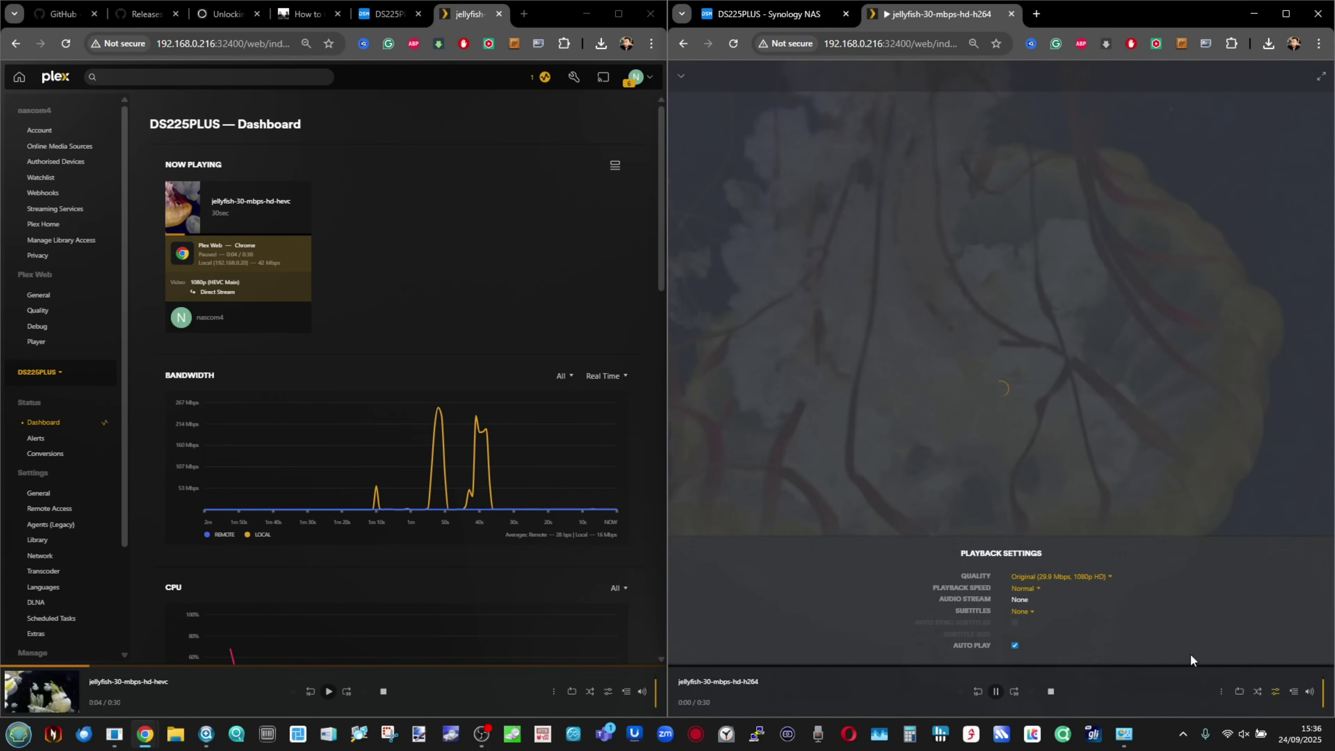
left_click(1071, 578)
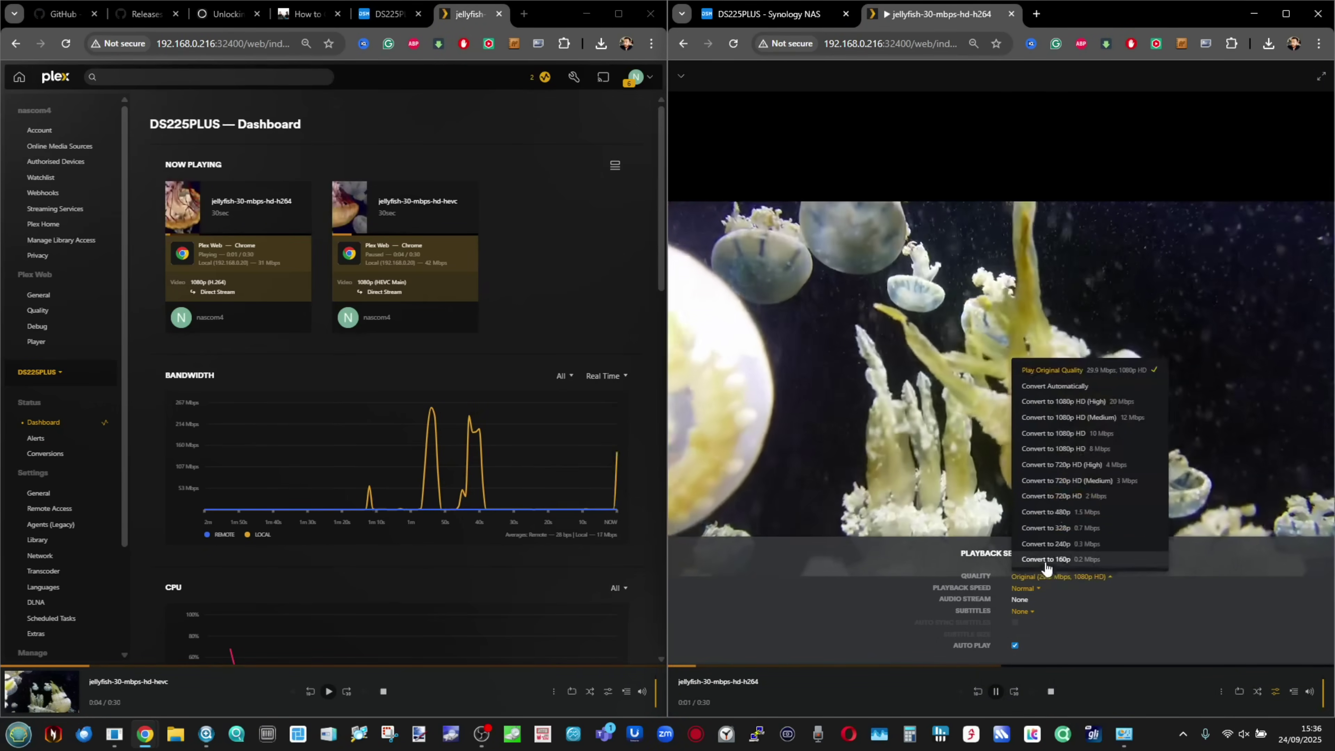
left_click(1053, 545)
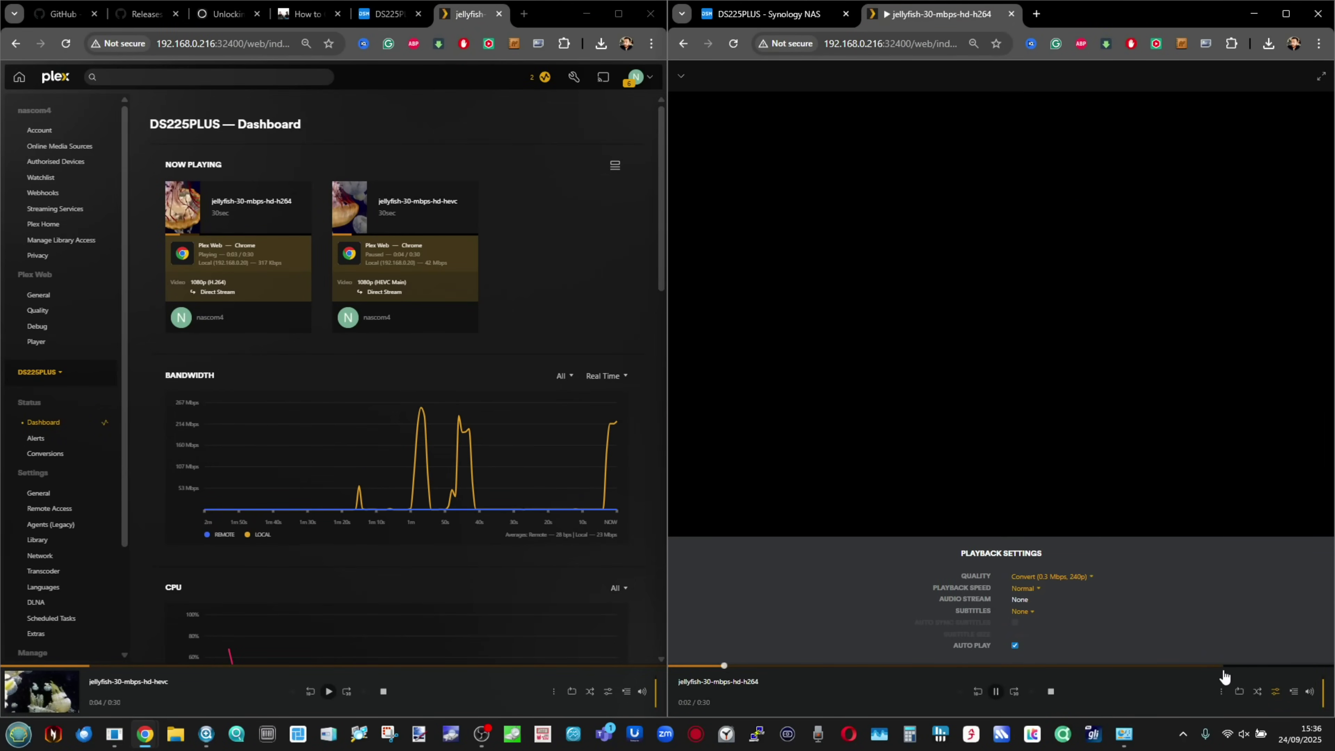
scroll(483, 323, "up", 3)
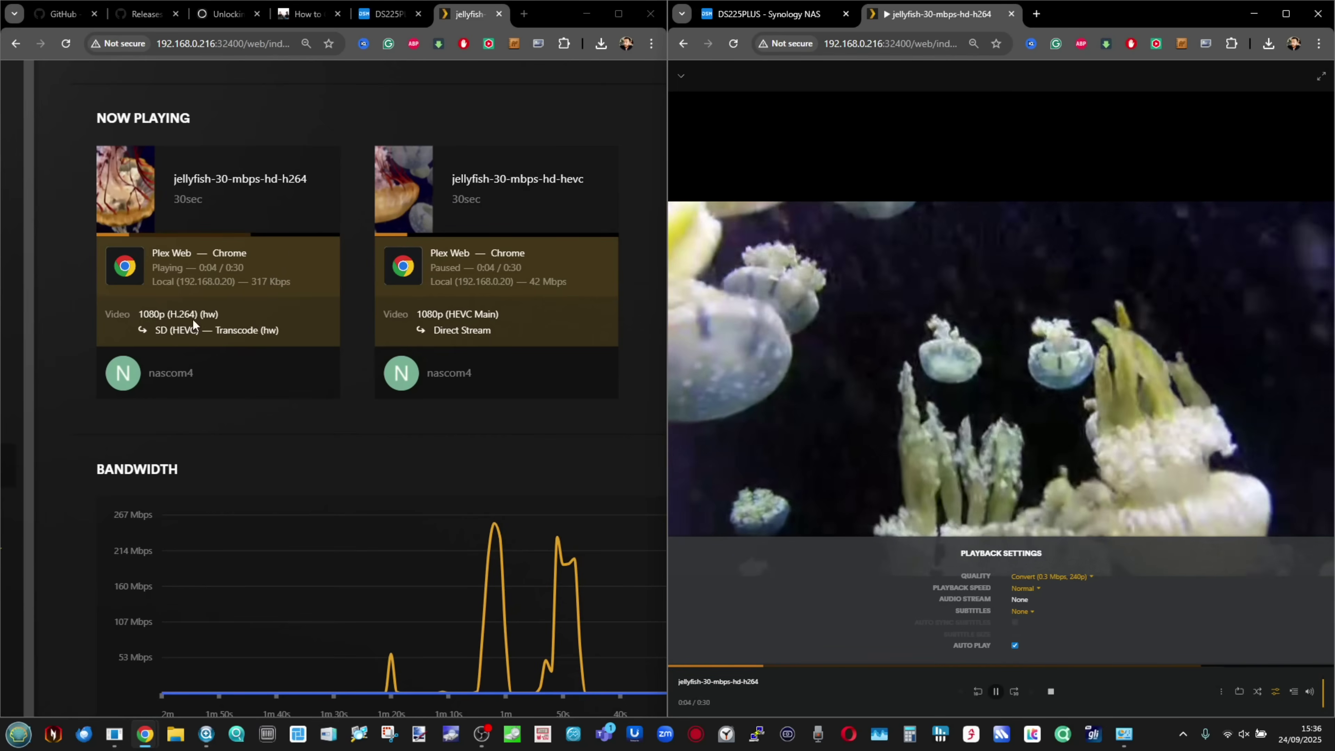
mouse_move(97, 350)
scroll(97, 350, "up", 3)
scroll(97, 349, "down", 5)
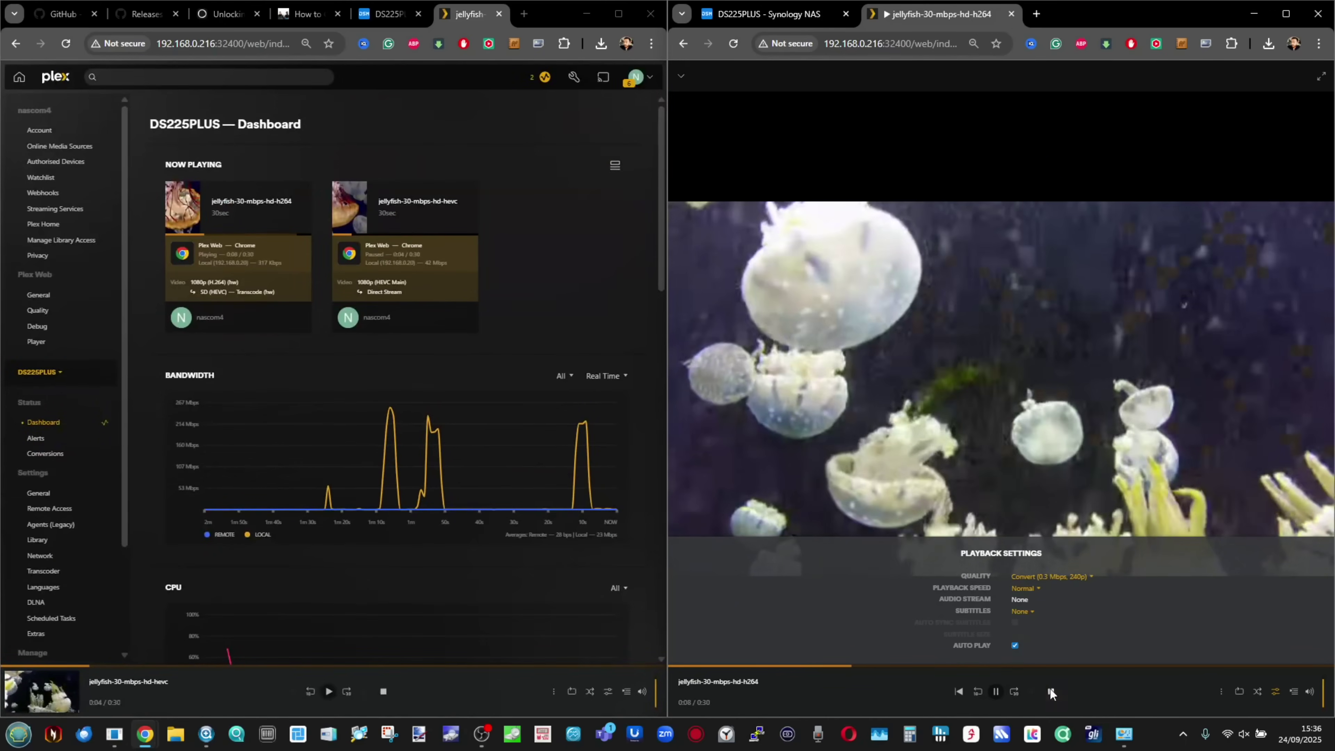
left_click(1049, 689)
Check the synogfx boot-up task in Control Panel's Task Scheduler runs as root
left_click(782, 16)
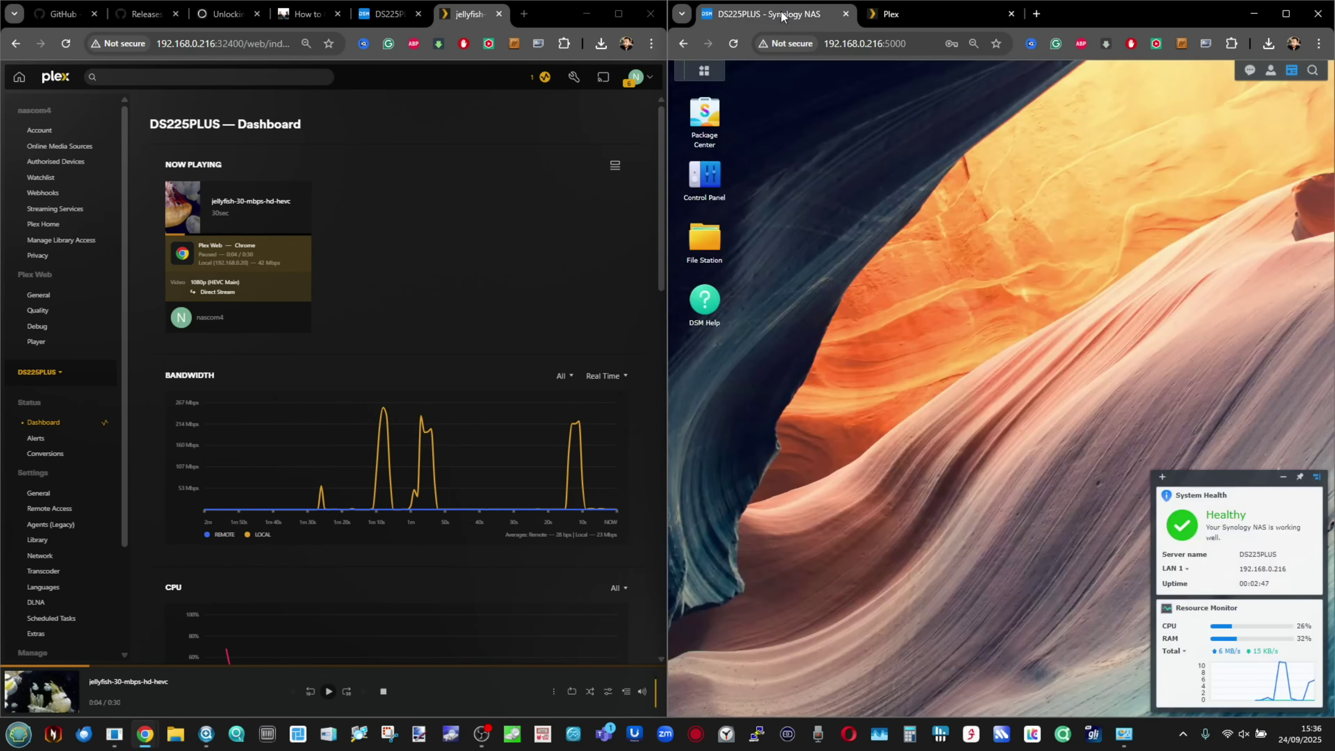
left_click(705, 72)
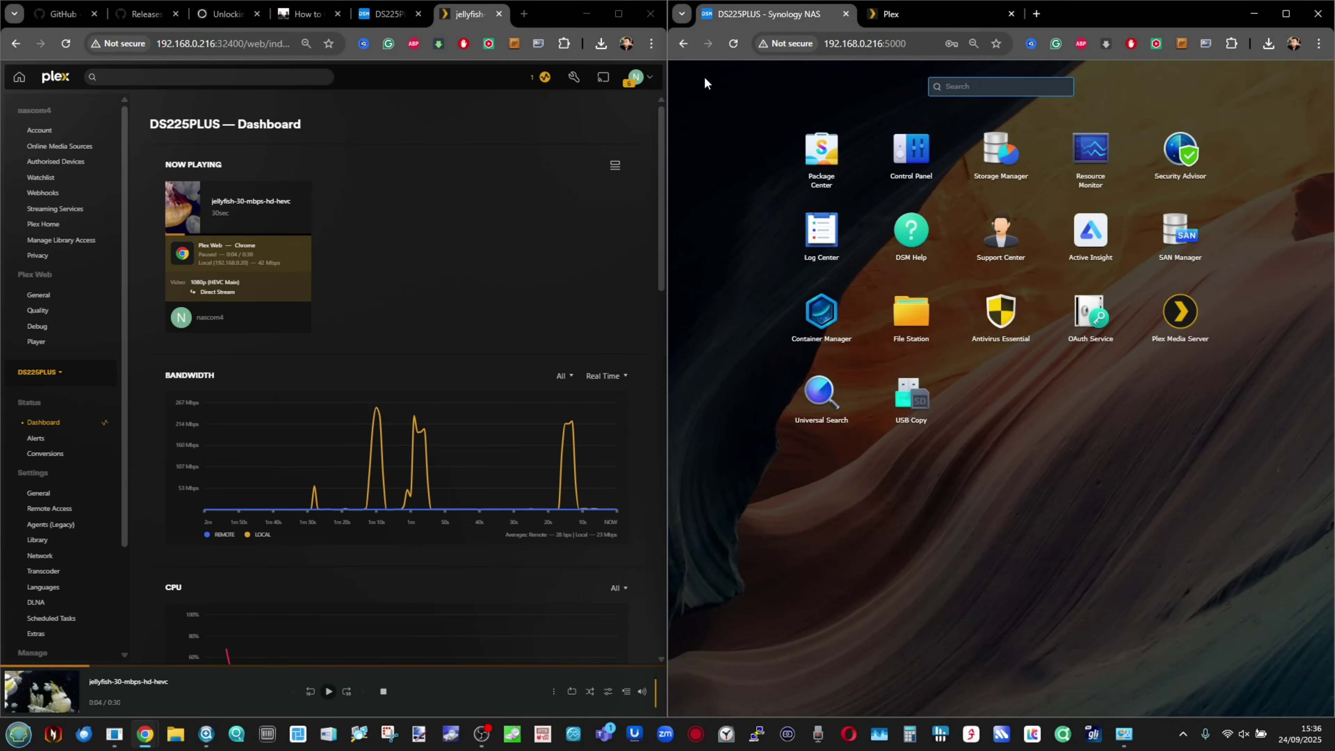
left_click(907, 148)
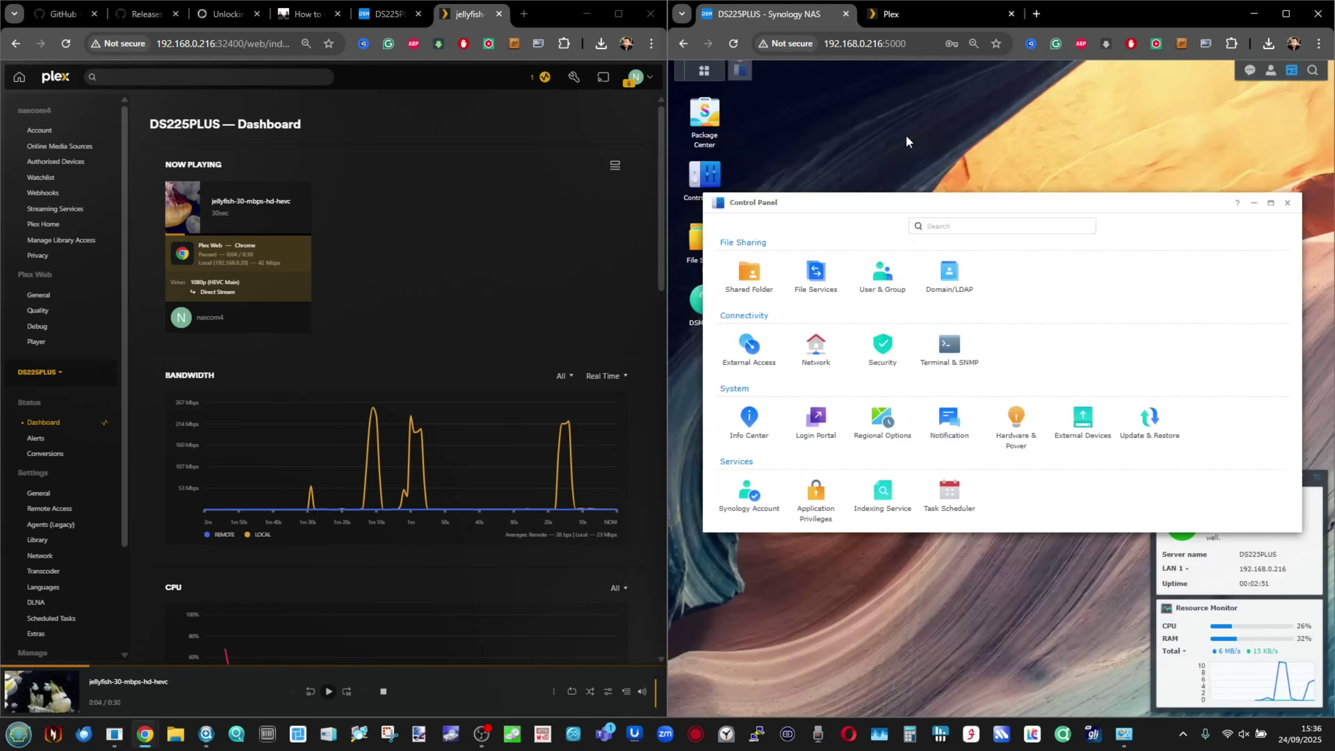
left_click(975, 523)
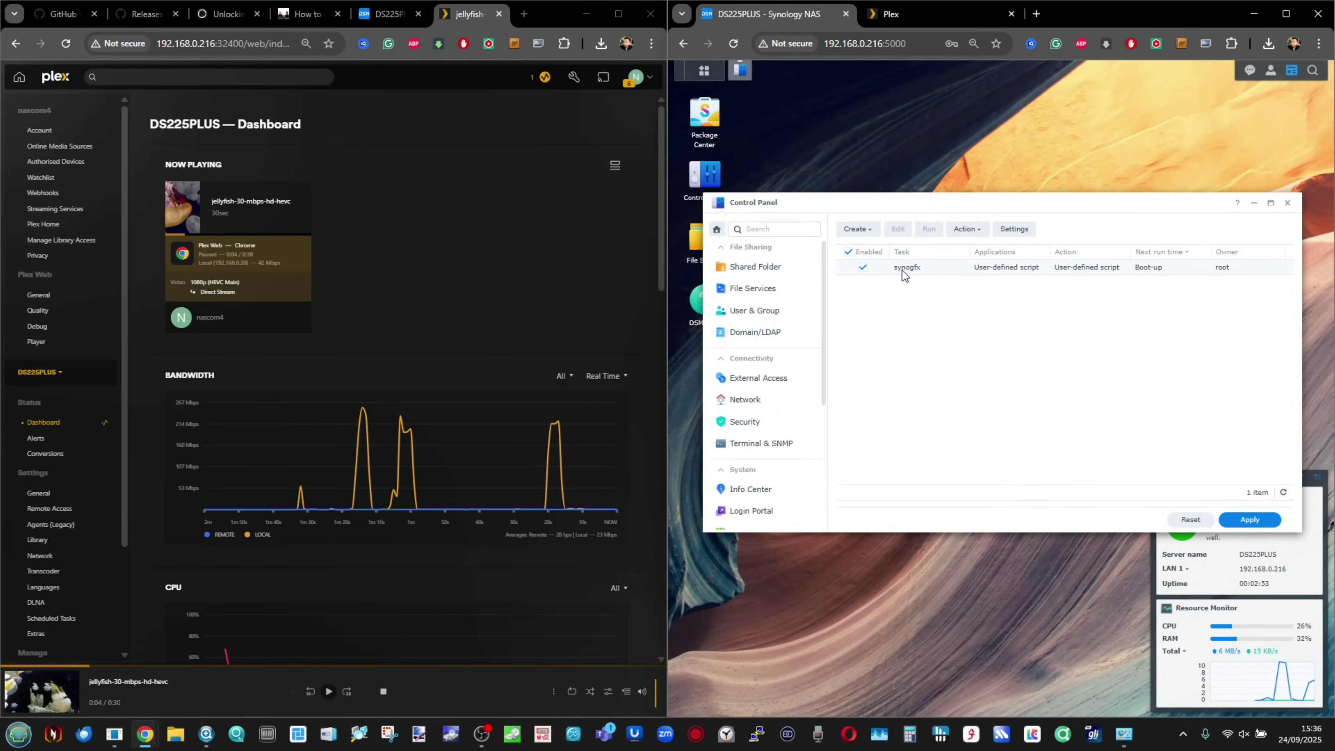
right_click(907, 267)
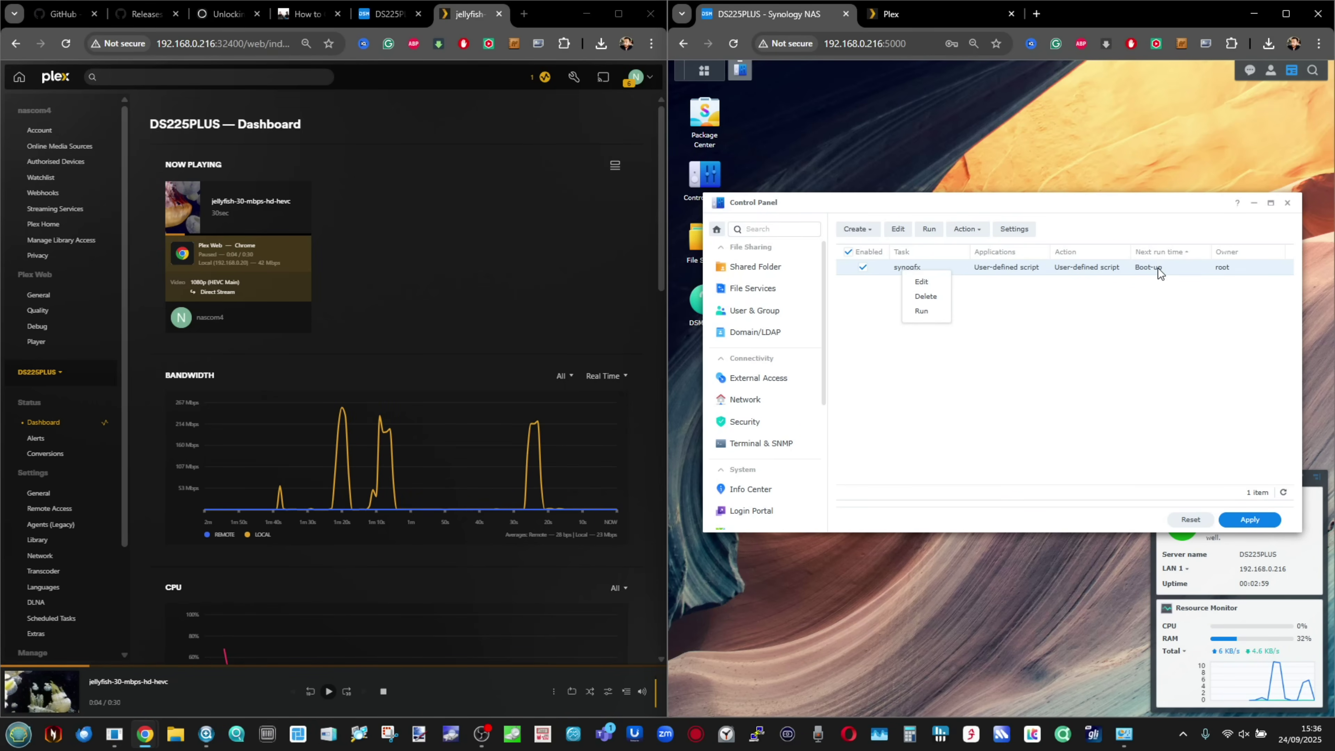
Show the scripts folder in File Station with transcode_for_x25.sh and the x25_drivers folder
left_click(1287, 202)
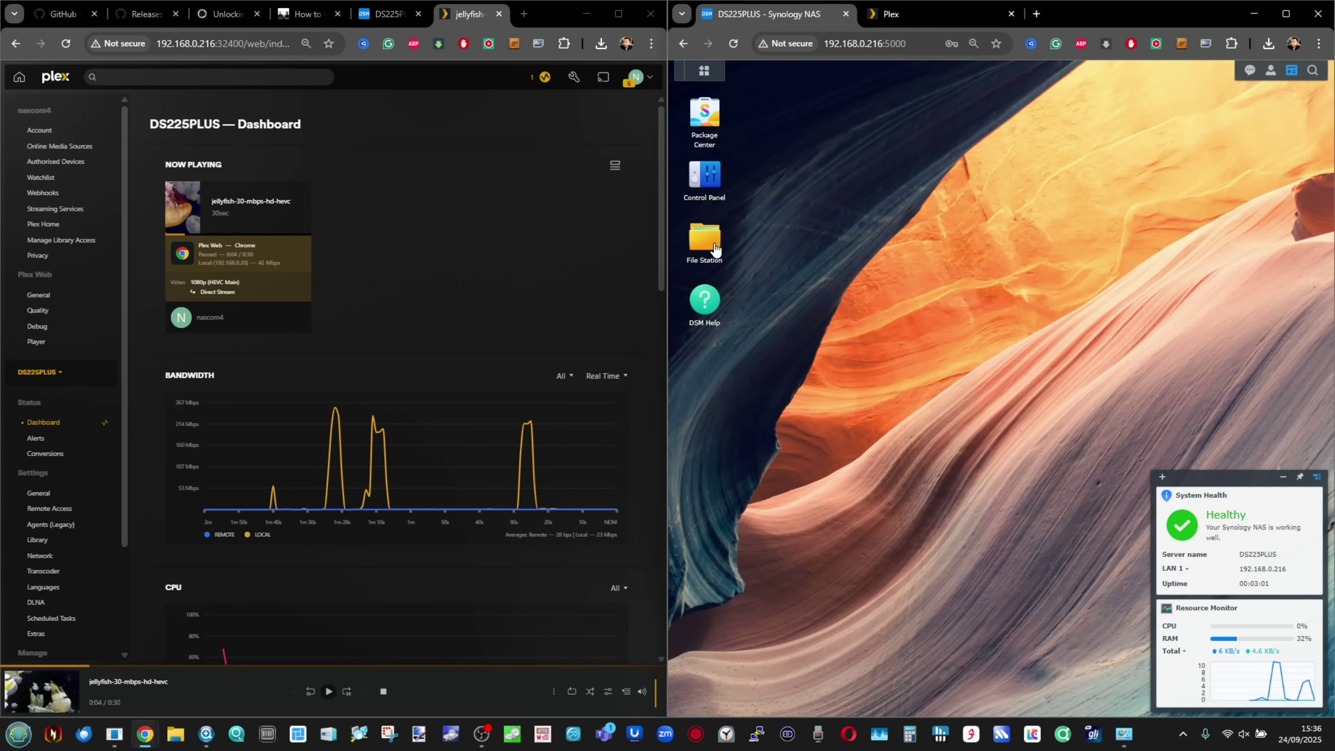
left_click(704, 239)
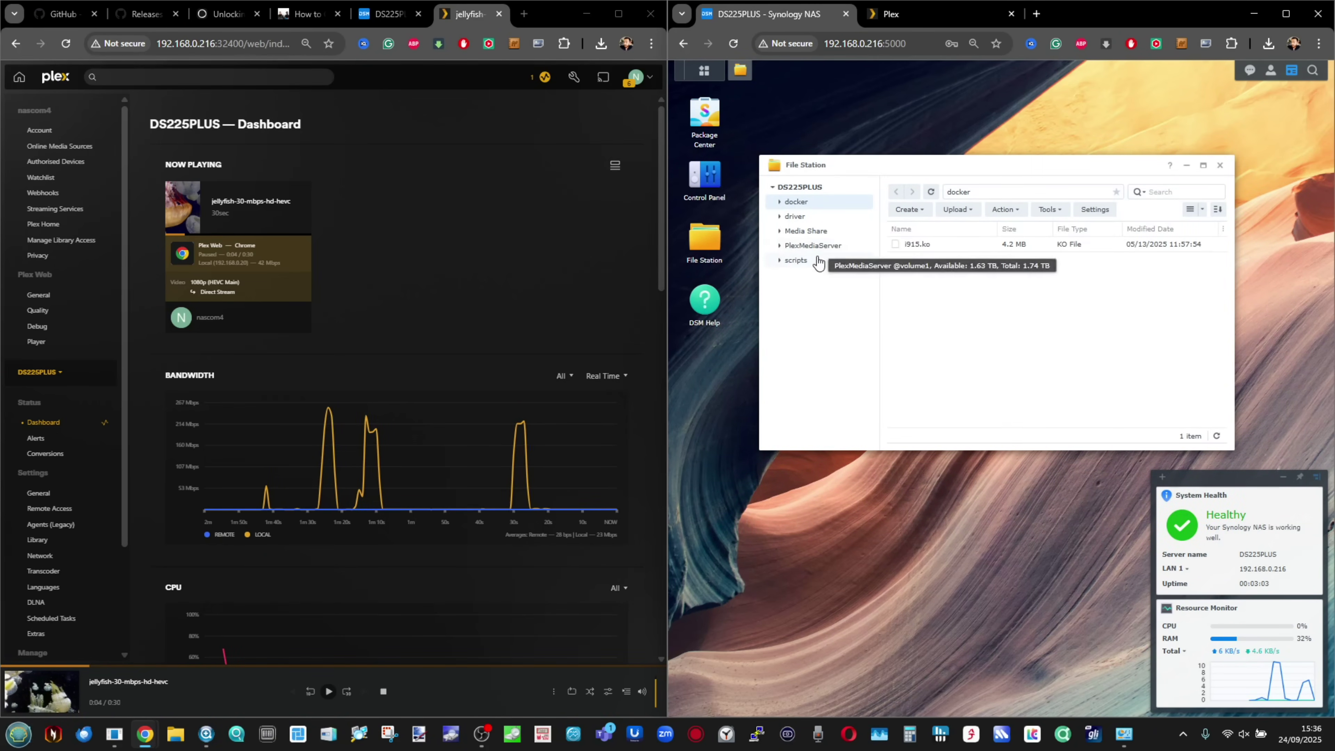
left_click(817, 261)
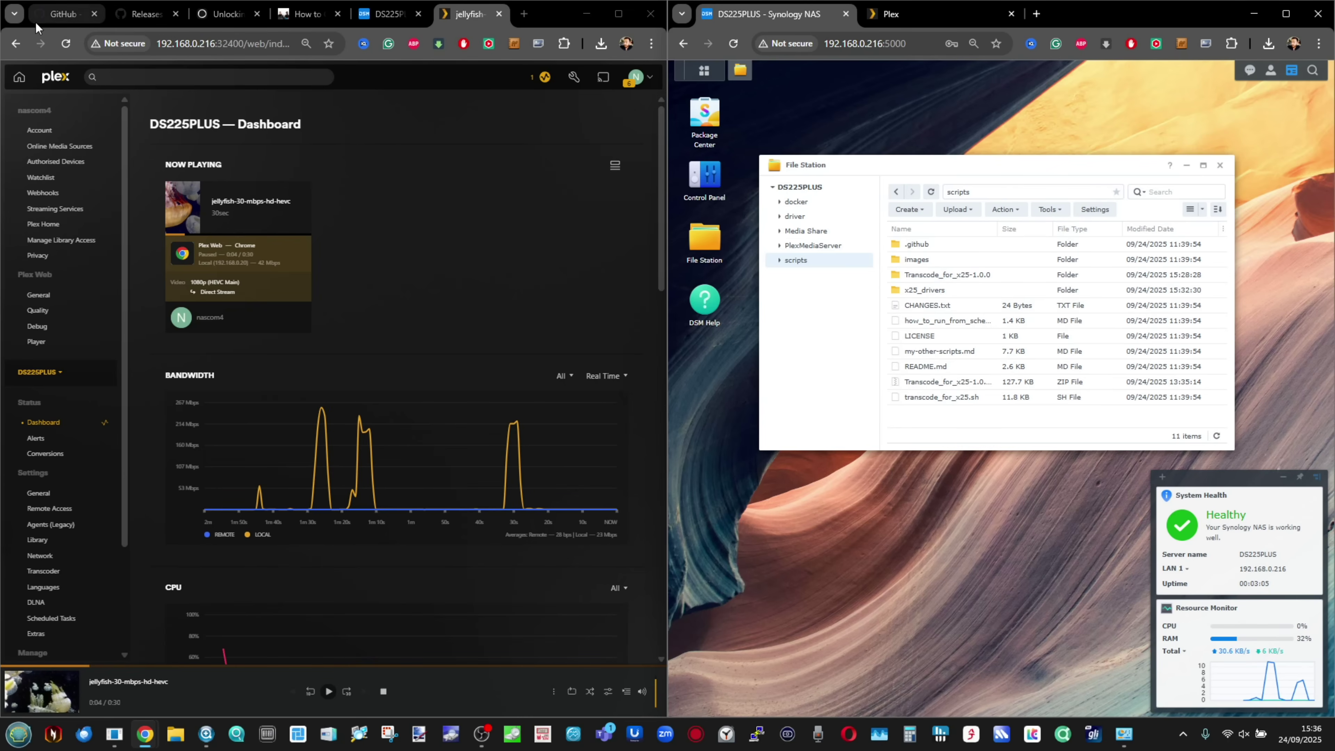
Close the File Station and Control Panel windows on the DSM desktop
left_click(61, 14)
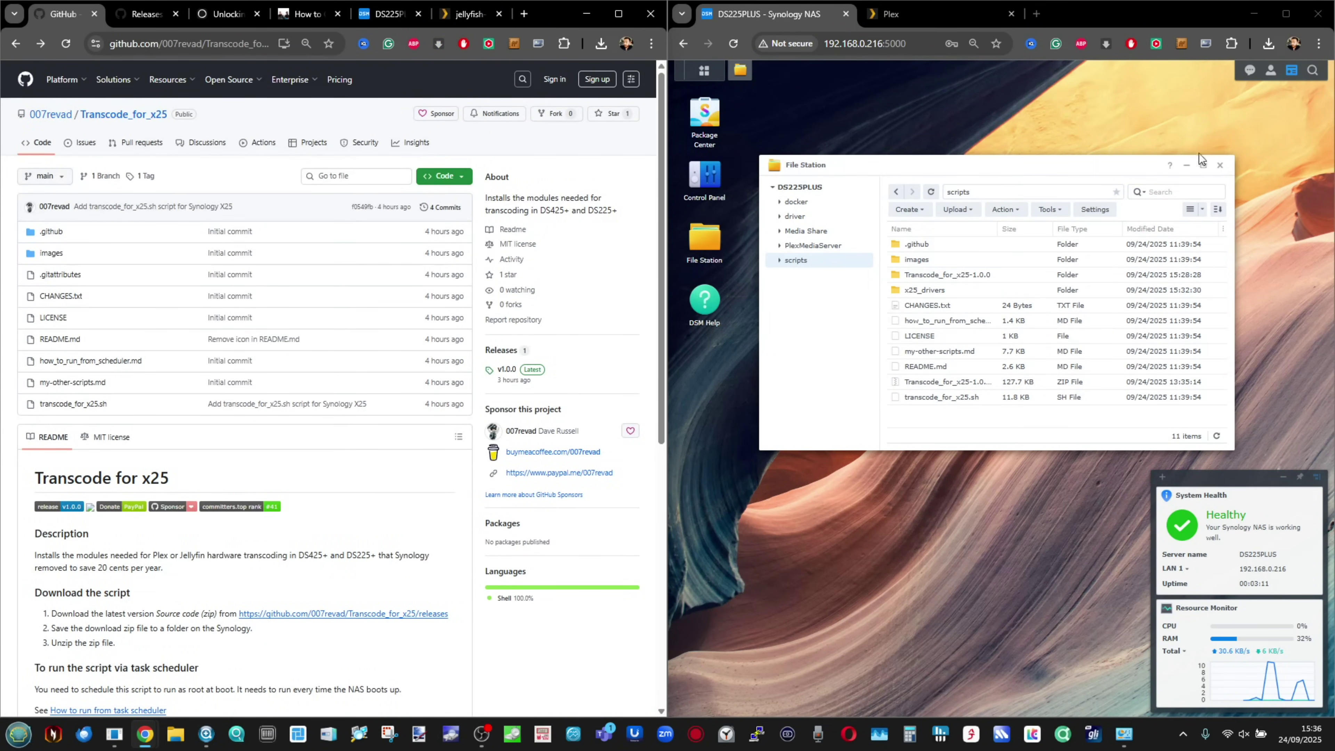
left_click(1220, 165)
left_click(686, 193)
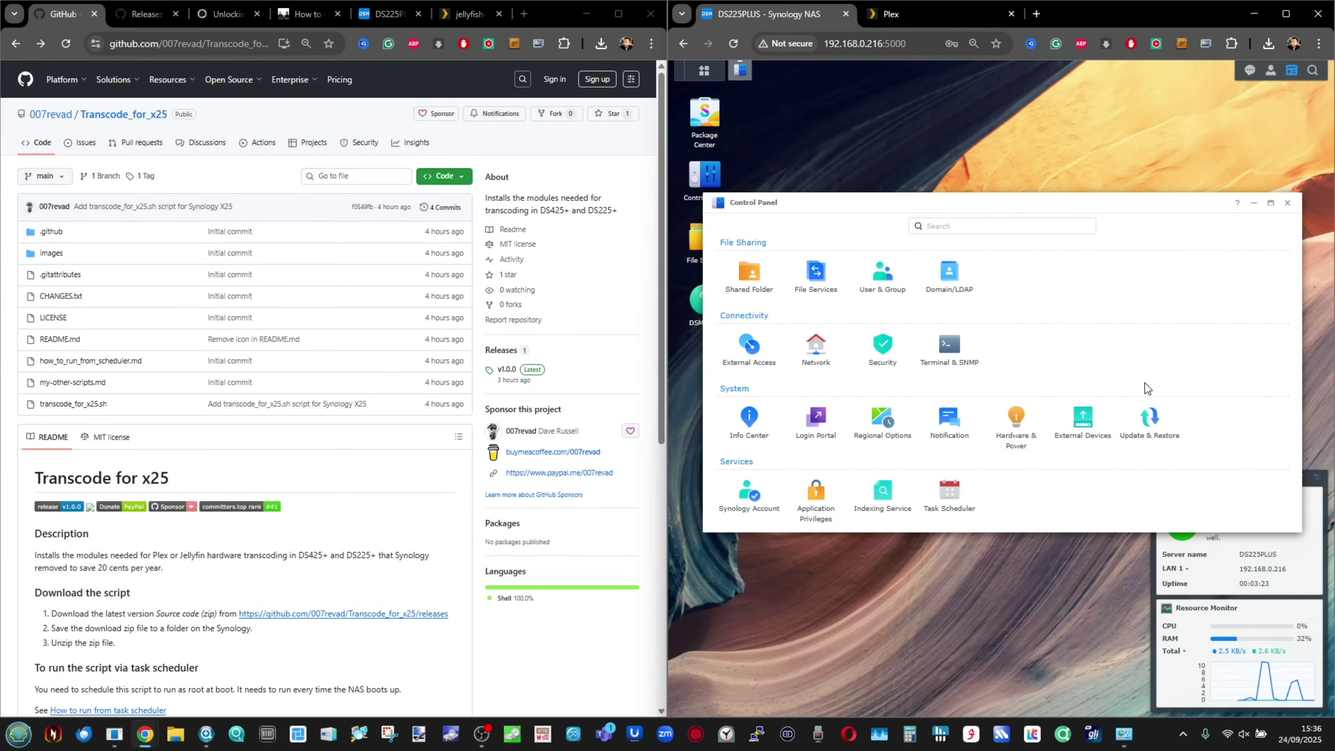
left_click(1287, 205)
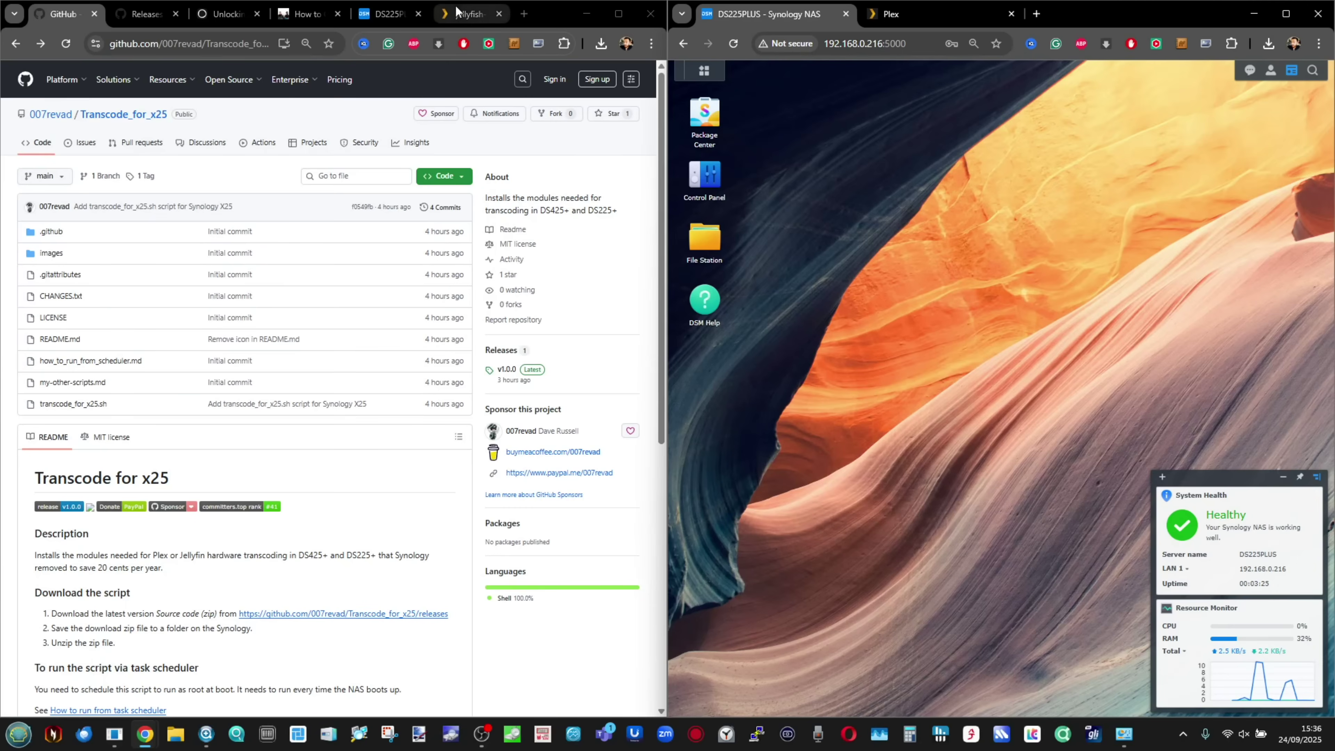
left_click(465, 13)
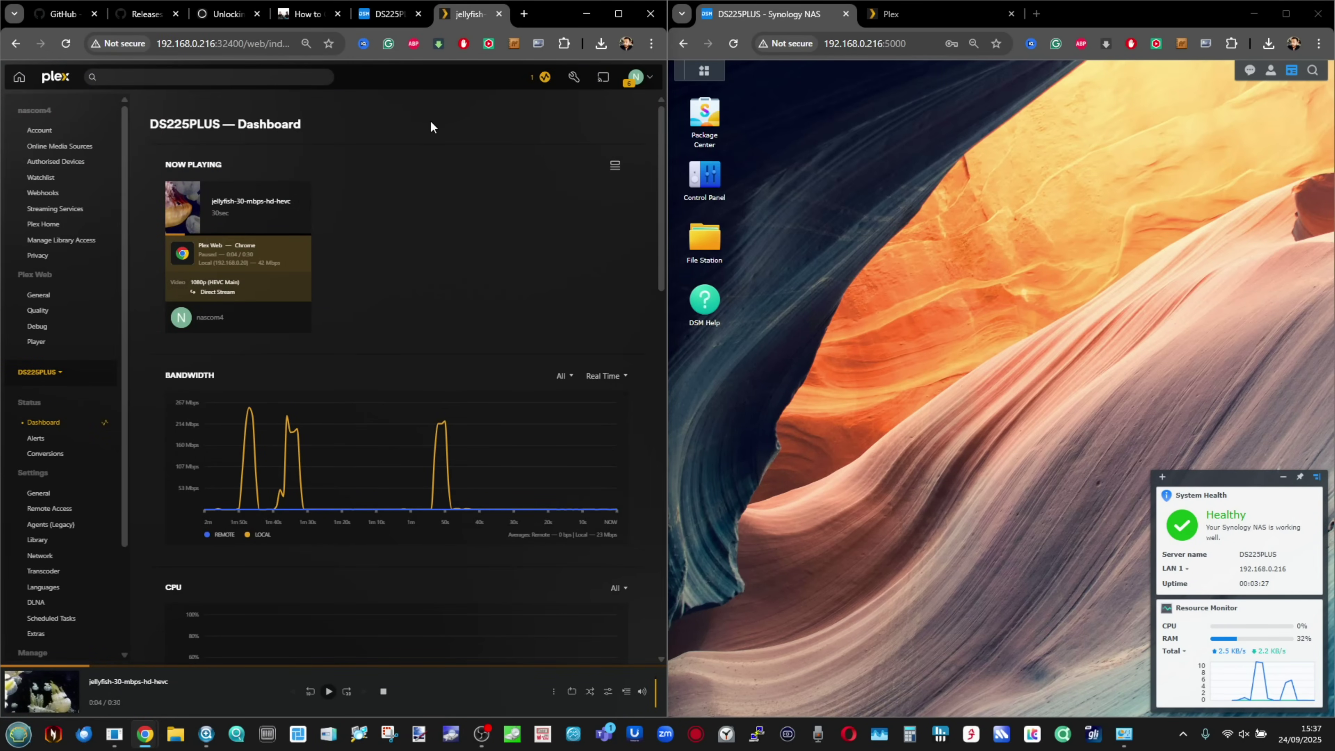
Read the Transcode_for_x25 GitHub README, then the blackvoid.club article's insmod commands for /volume1/x25_drivers
left_click(62, 14)
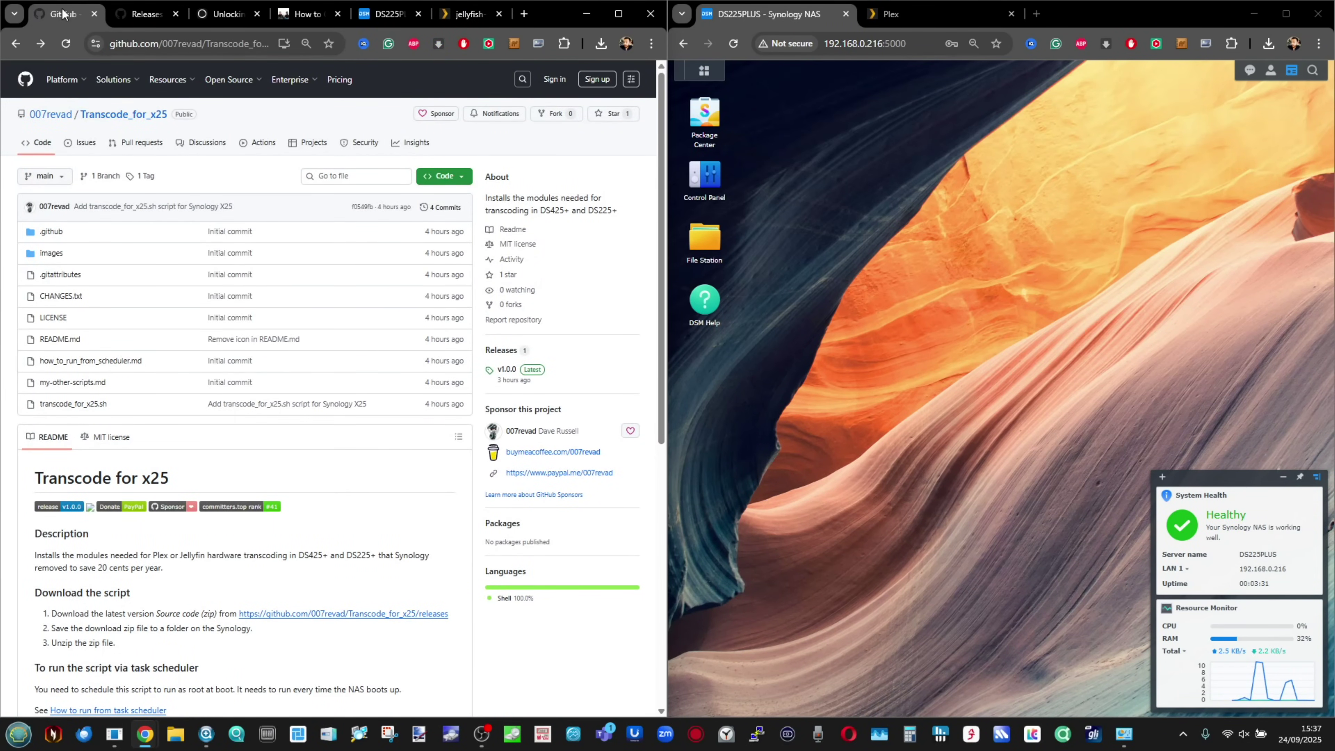
scroll(52, 101, "up", 3, "ctrl")
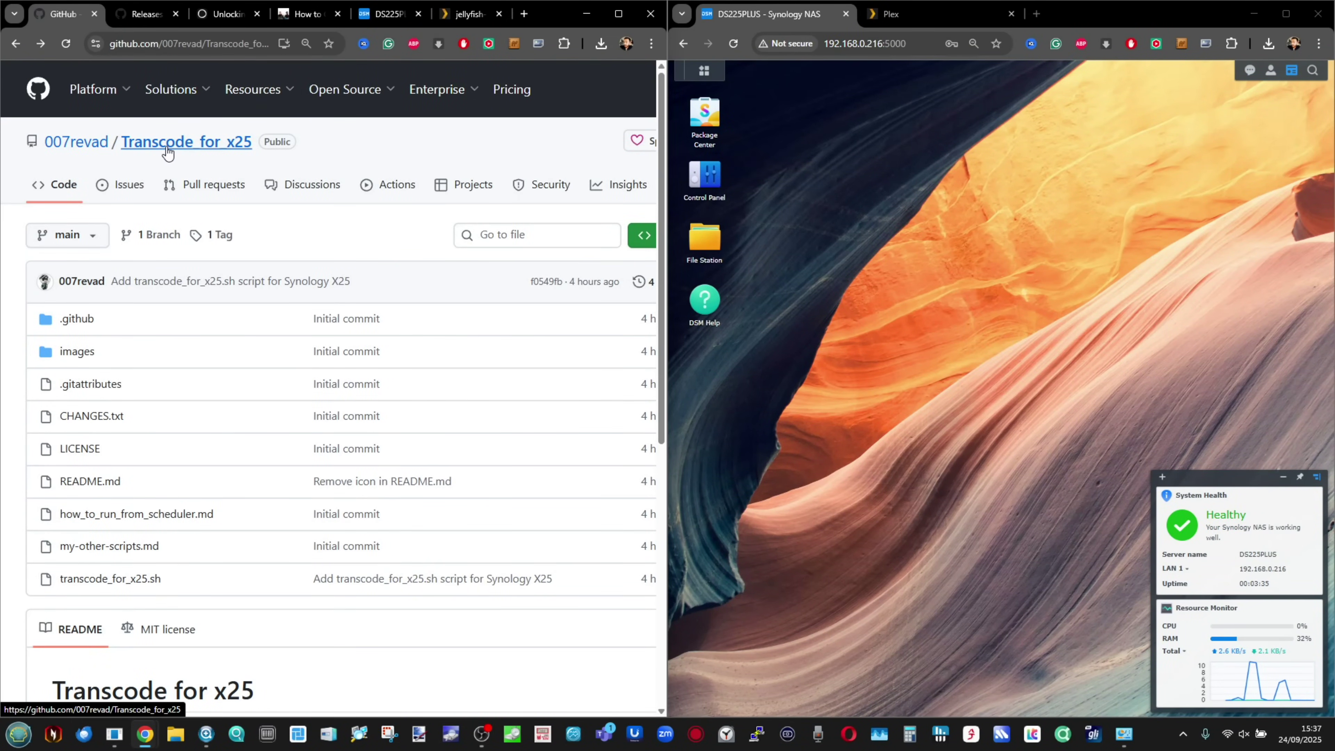
scroll(167, 152, "down", 2, "ctrl")
scroll(167, 152, "down", 5)
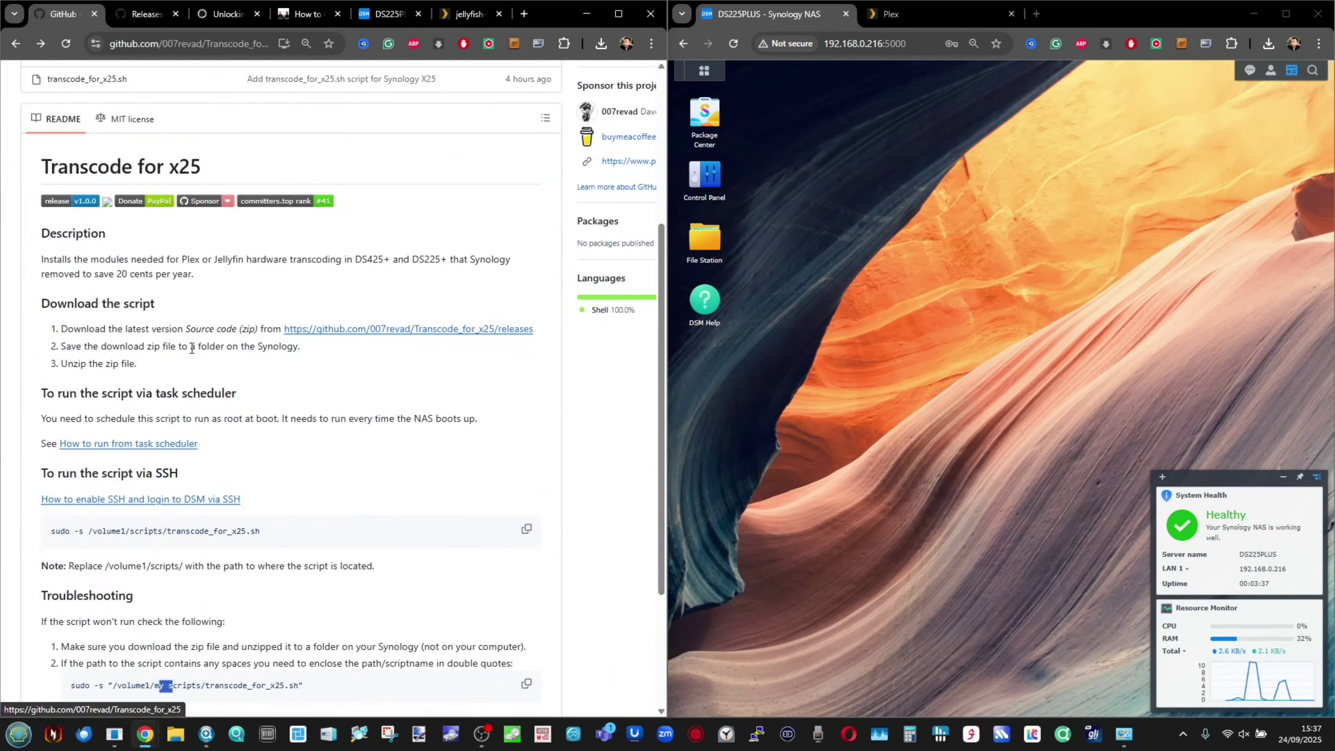
scroll(172, 287, "down", 2, "ctrl")
scroll(173, 287, "up", 5)
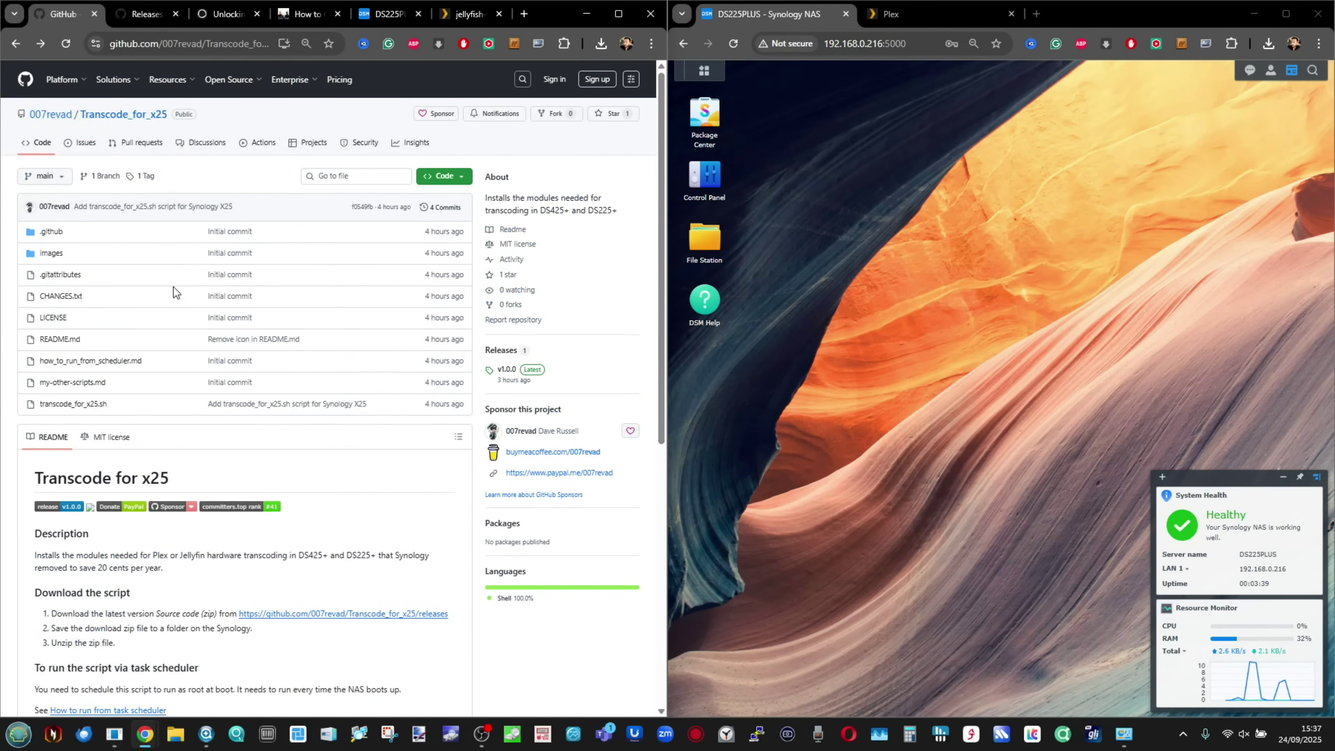
left_click(226, 14)
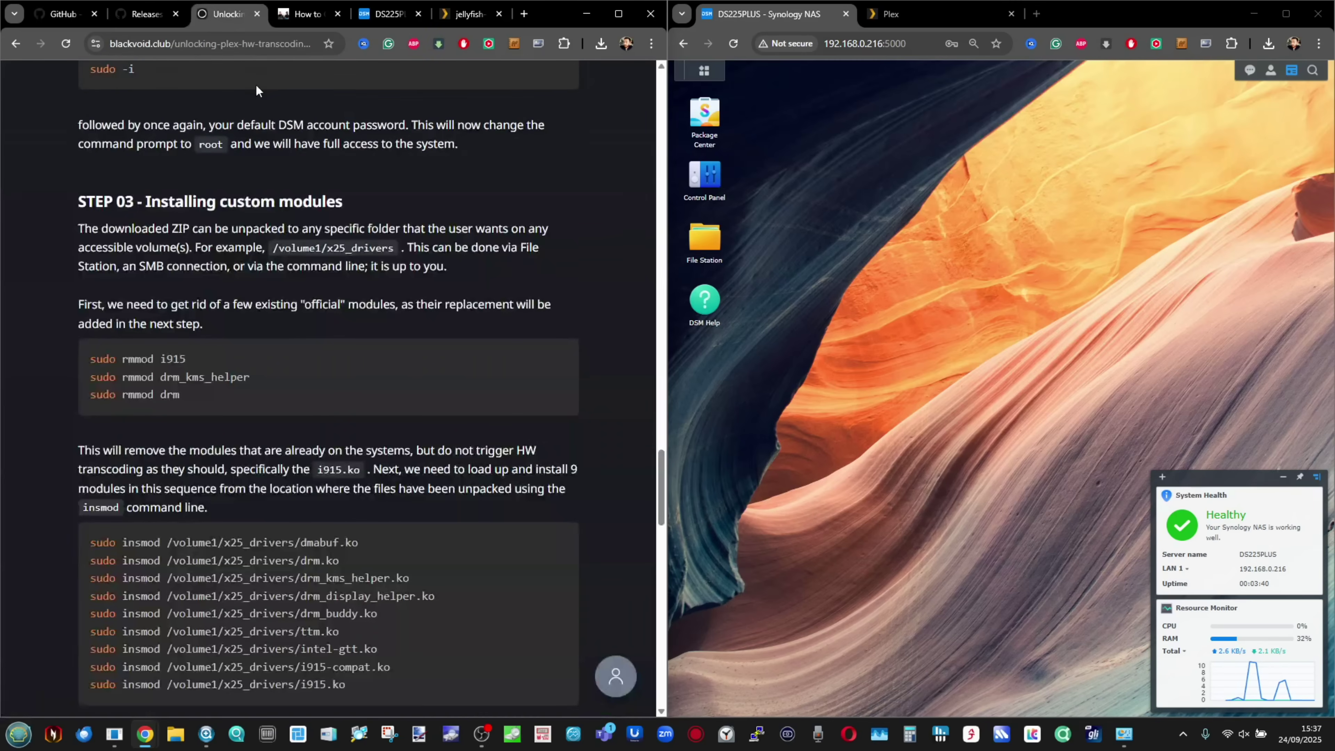
scroll(239, 155, "up", 15)
scroll(241, 156, "down", 15)
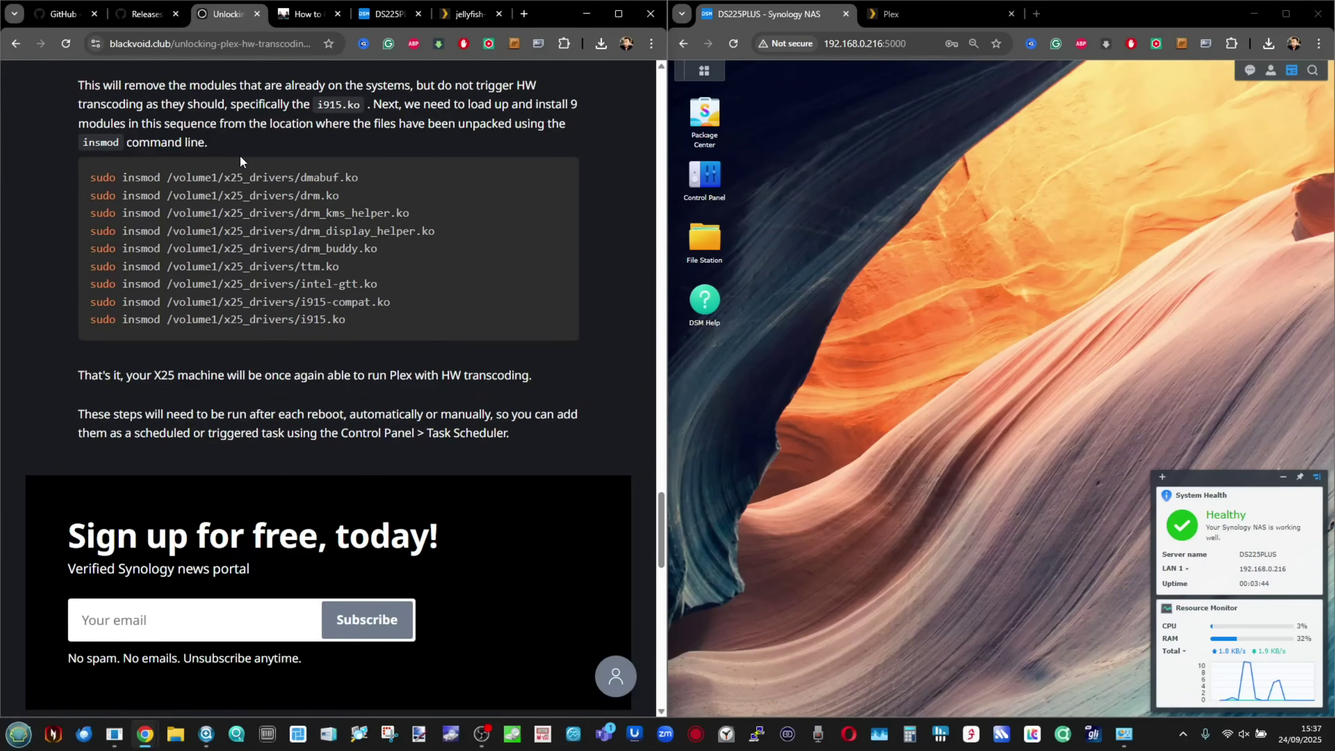
Scroll through the NAS Compares how-to guide on hardware transcoding
left_click(286, 23)
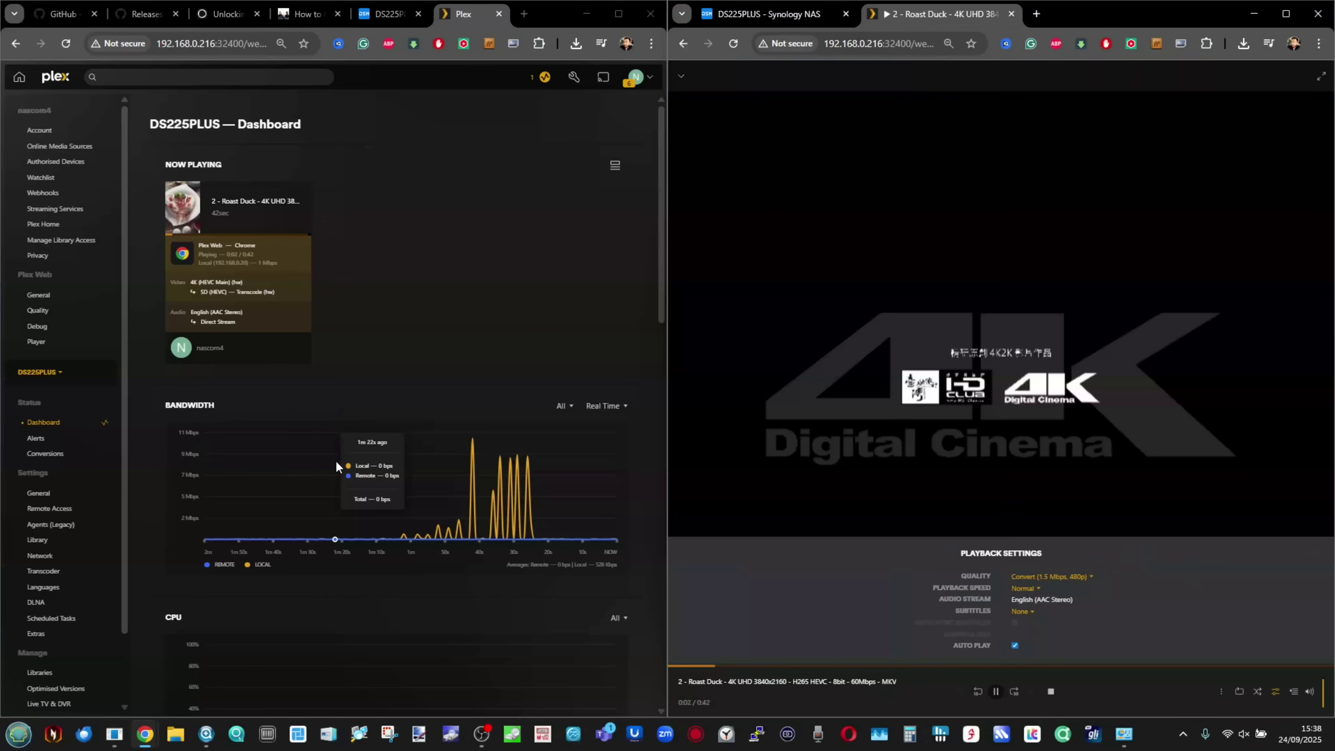
scroll(139, 184, "up", 3)
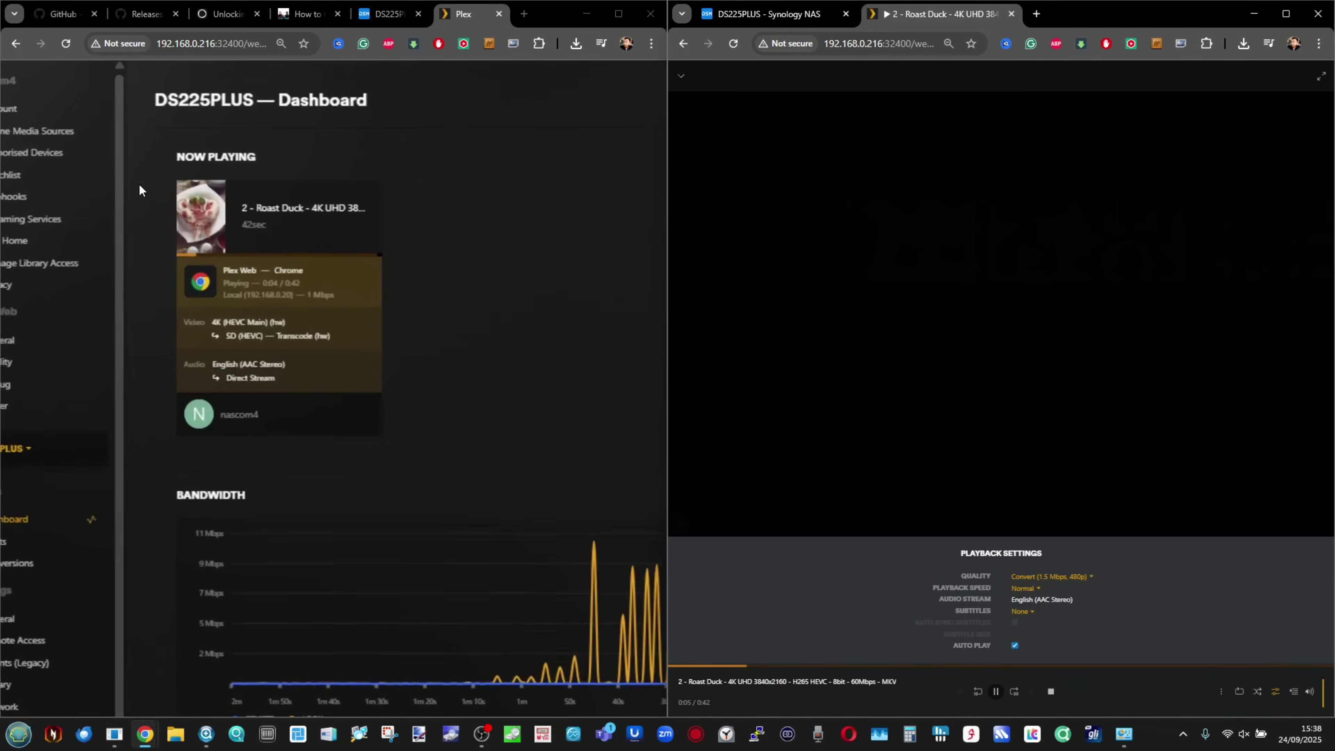
scroll(139, 184, "up", 4)
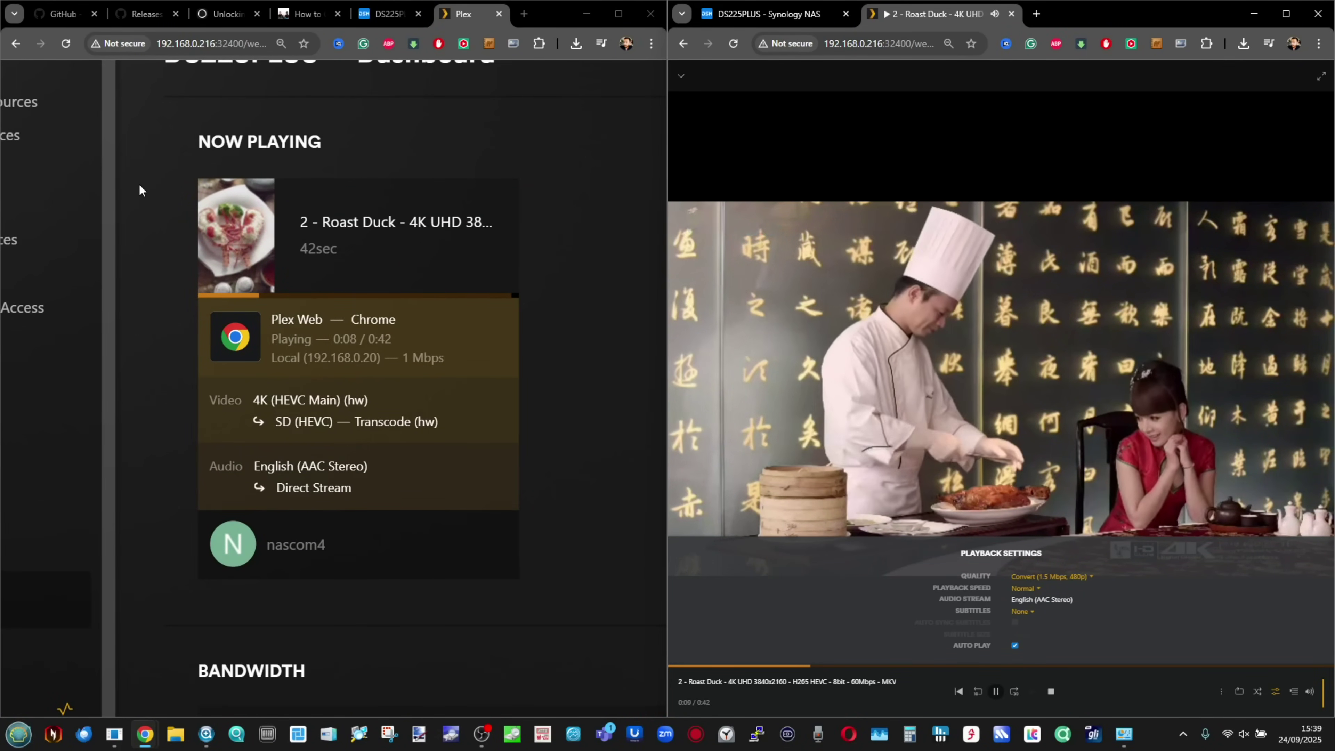
scroll(1073, 597, "up", 3)
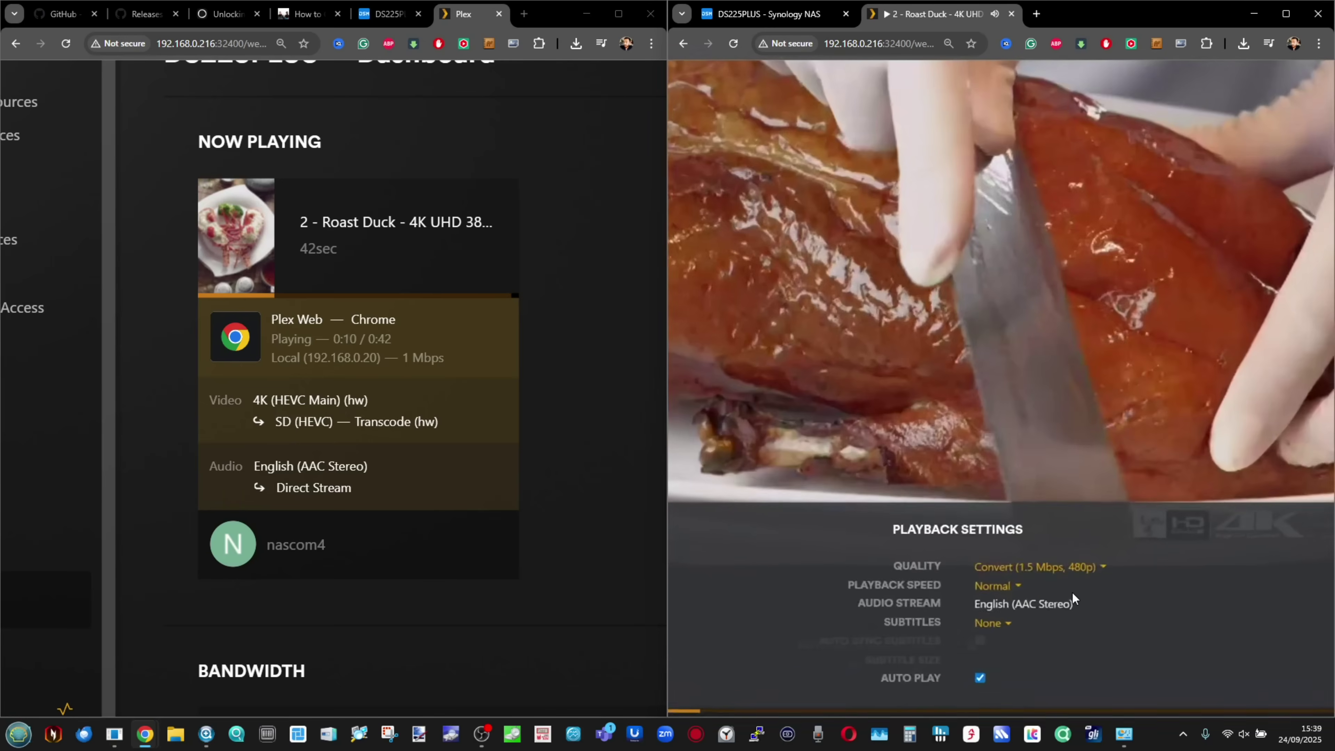
scroll(1073, 596, "down", 3)
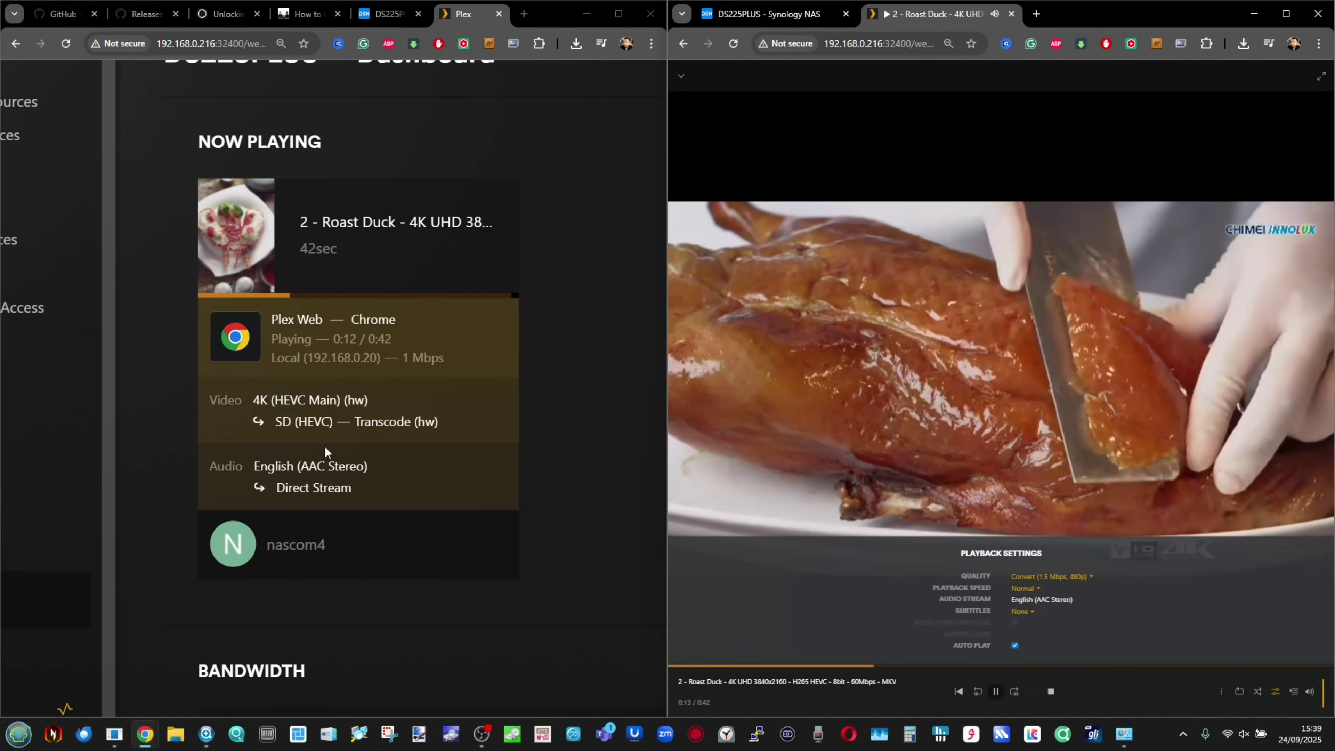
scroll(325, 445, "up", 3)
scroll(325, 445, "down", 3)
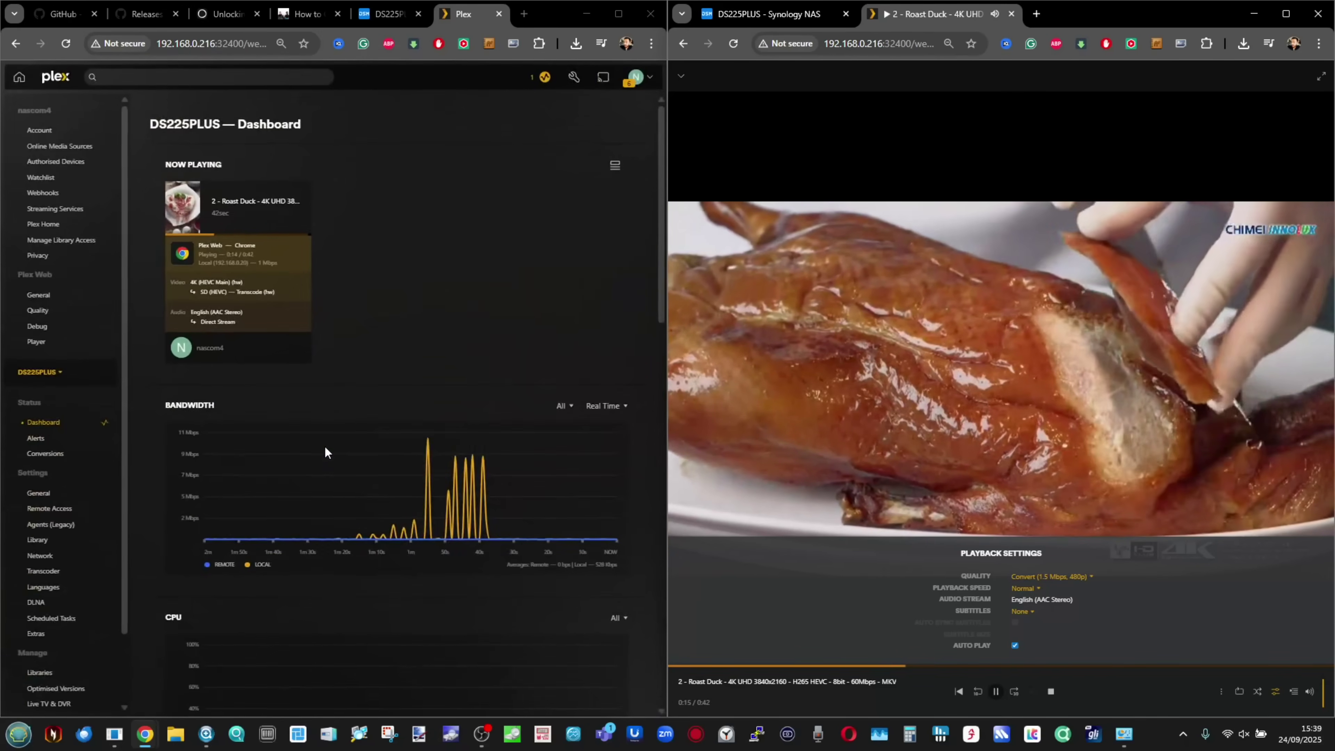